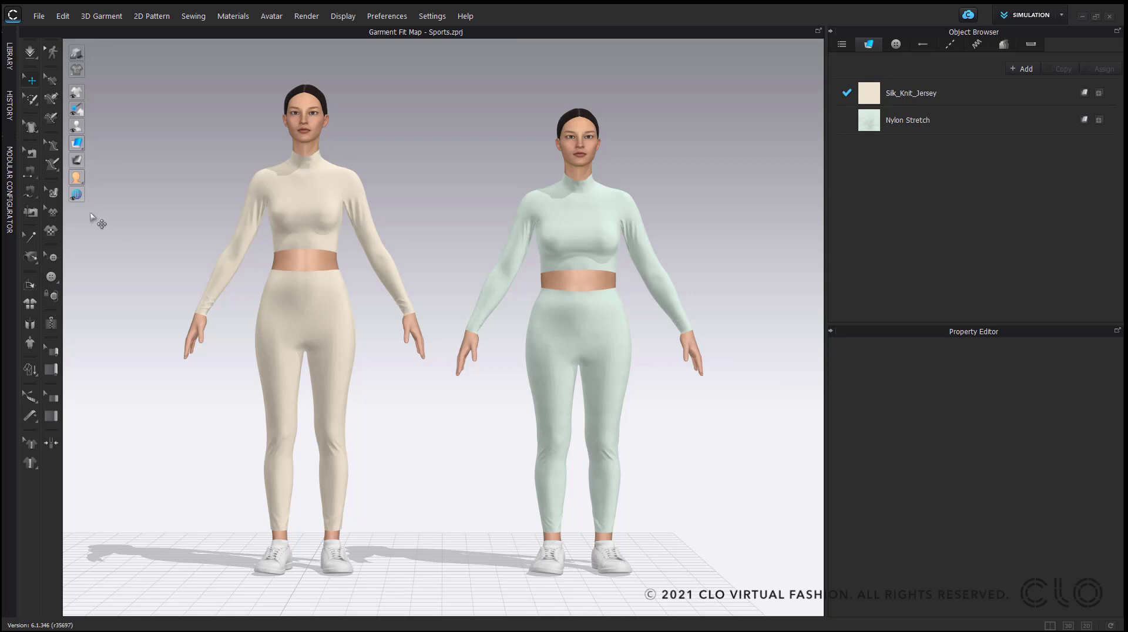
- Display the stress map on both avatars' garments in the 3D window
mouse_move(75, 162)
left_click(144, 162)
left_click(78, 161)
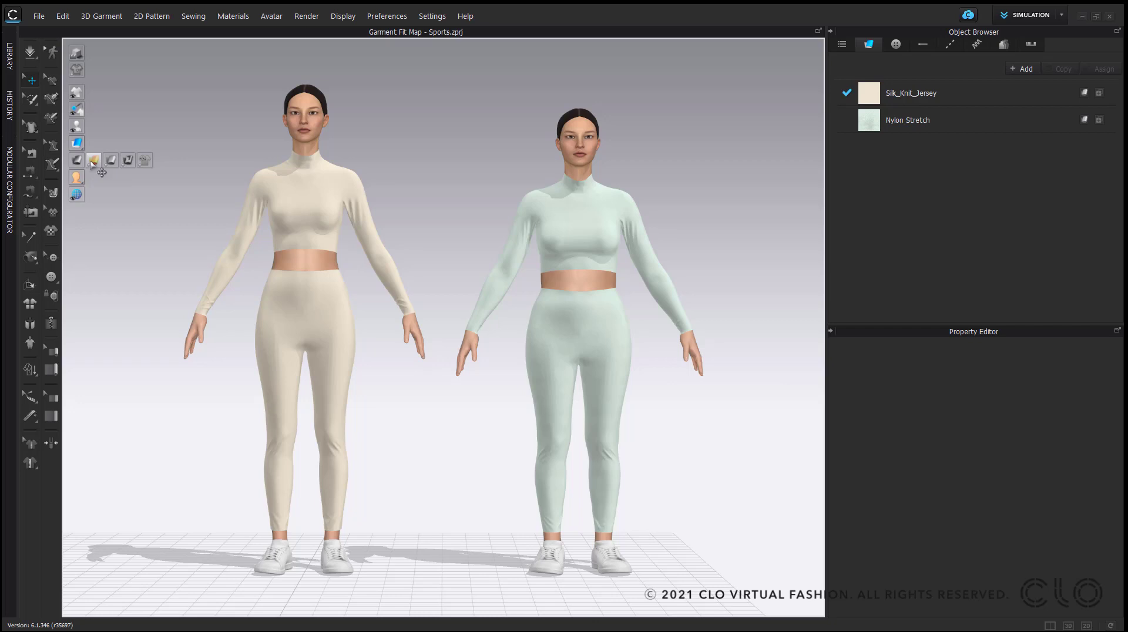
left_click(93, 162)
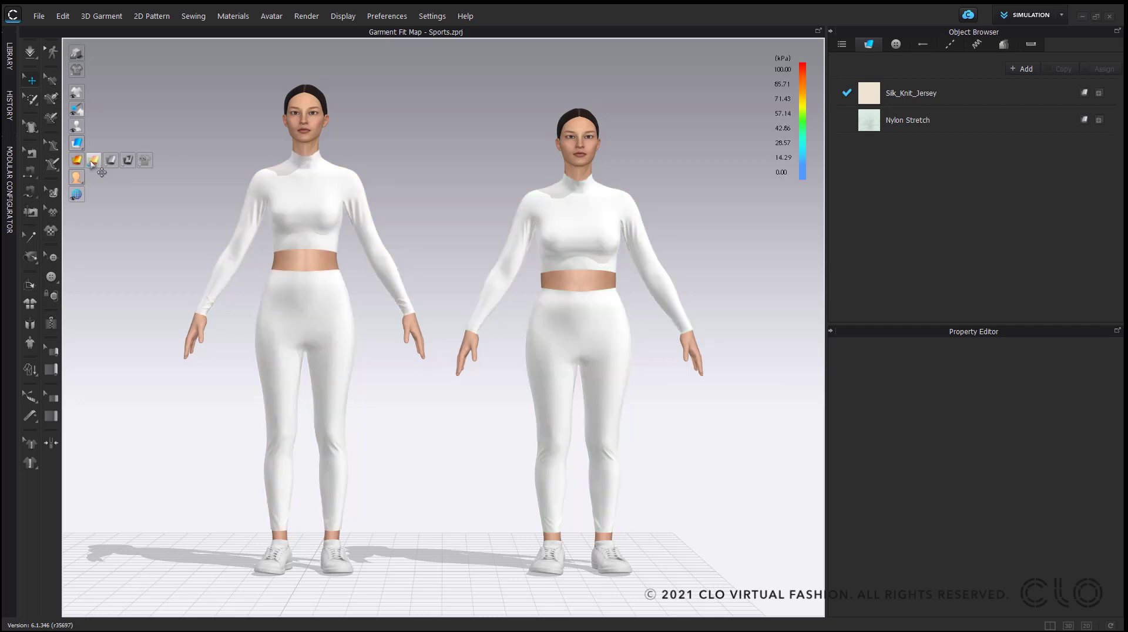
- Show the pressure points on both garments and return to the plain stress map
left_click(144, 162)
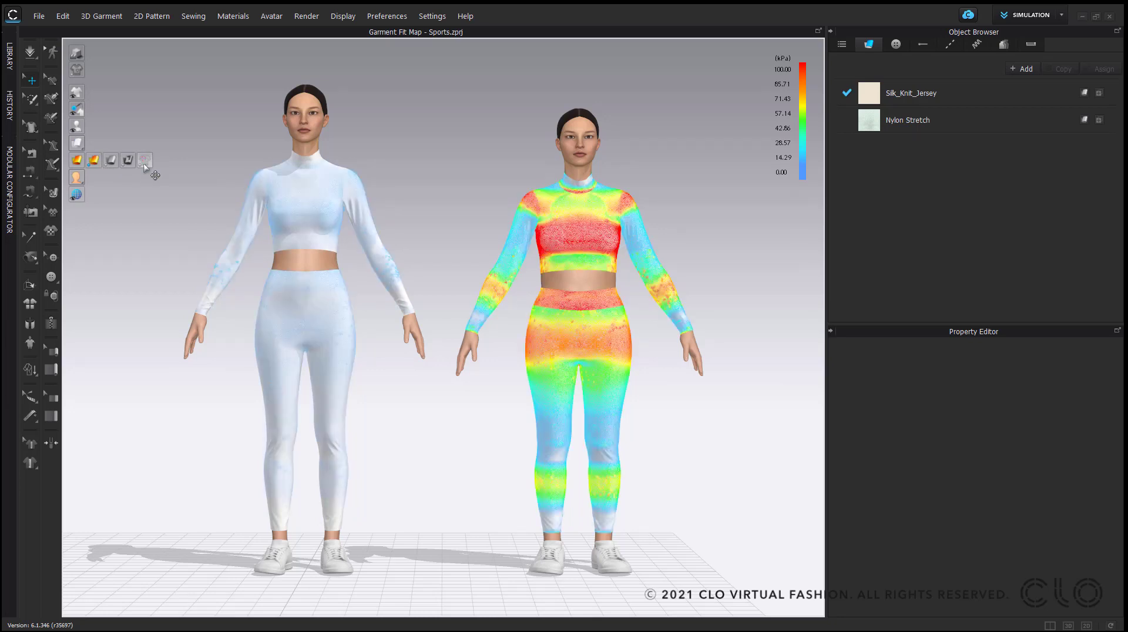
left_click(144, 161)
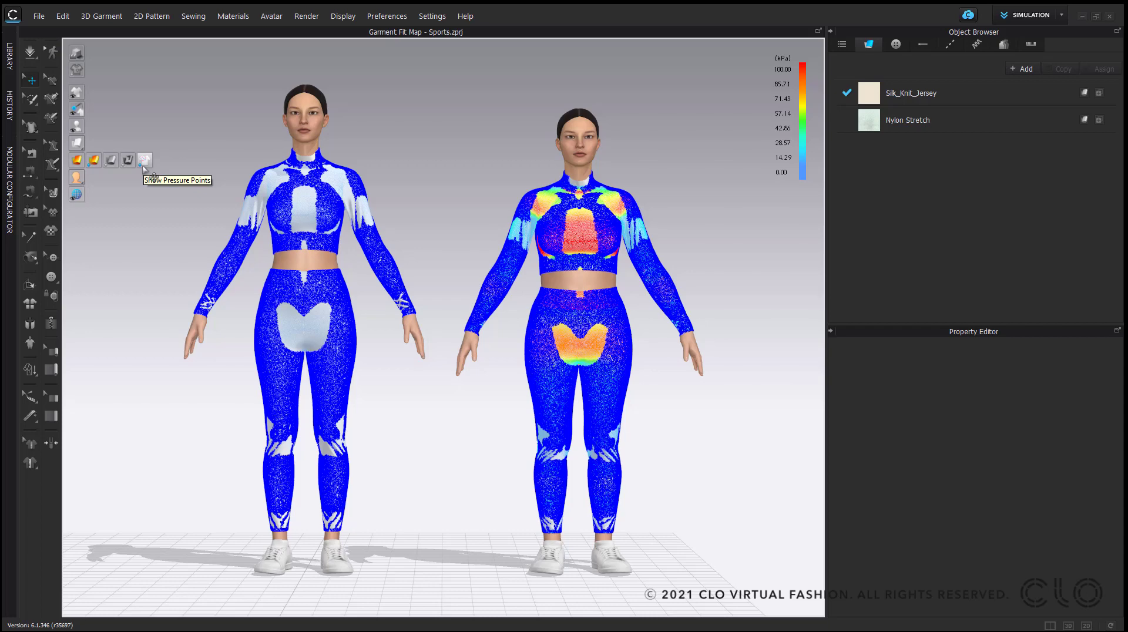
left_click(76, 162)
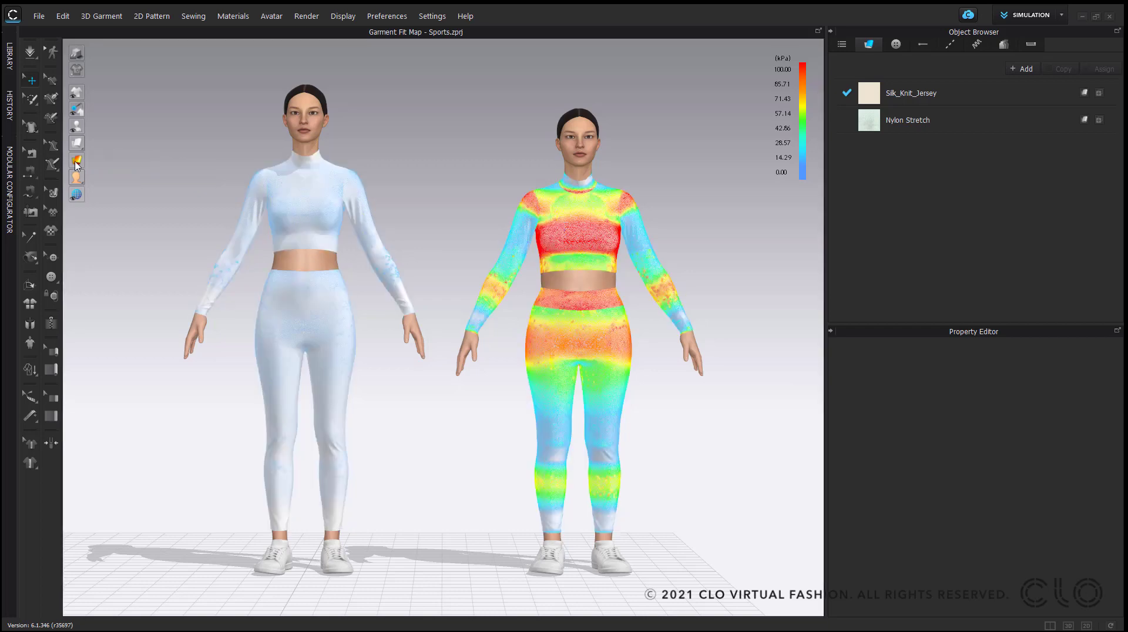
left_click(76, 163)
- Read the stress values at several points on the chest, shoulders and sleeve of the right avatar's top
left_click(597, 228)
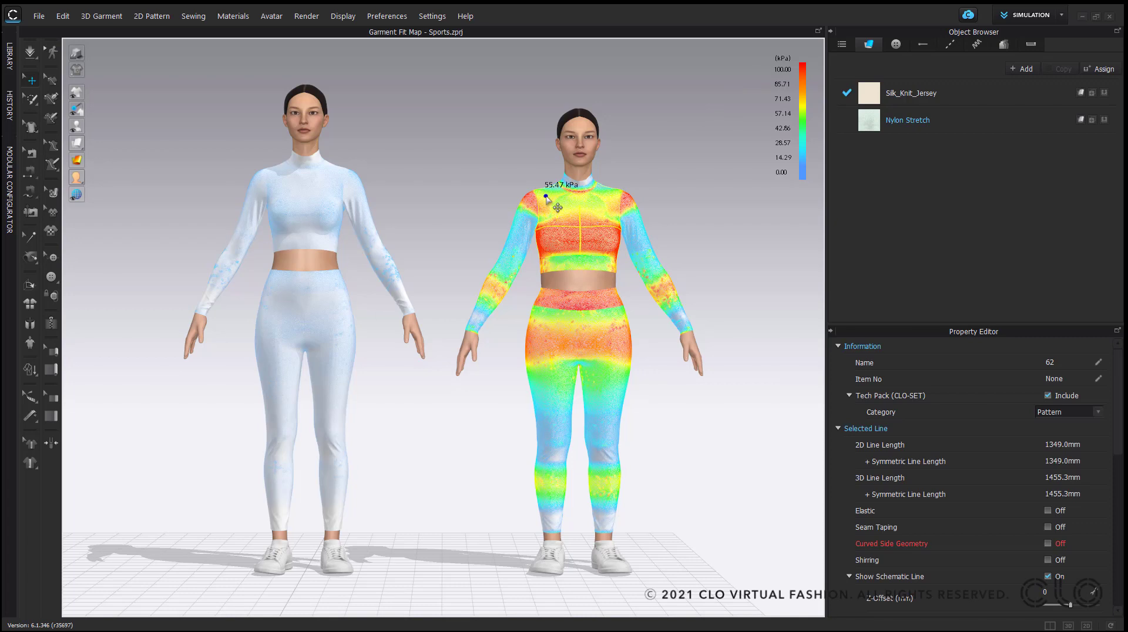
left_click(527, 222)
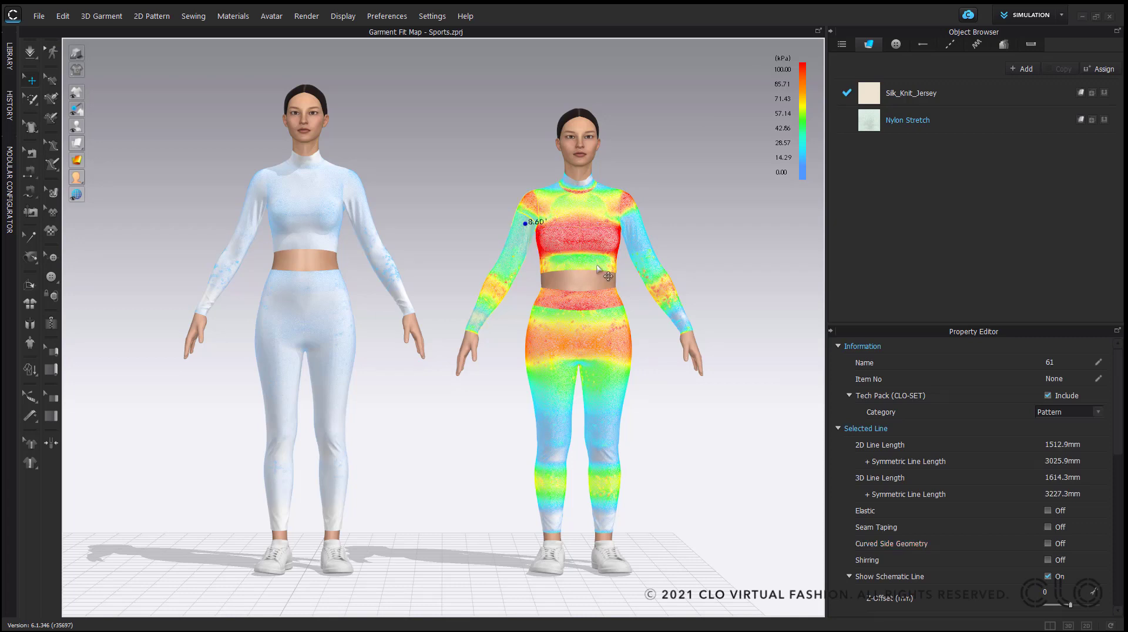
left_click(625, 205)
left_click(579, 235)
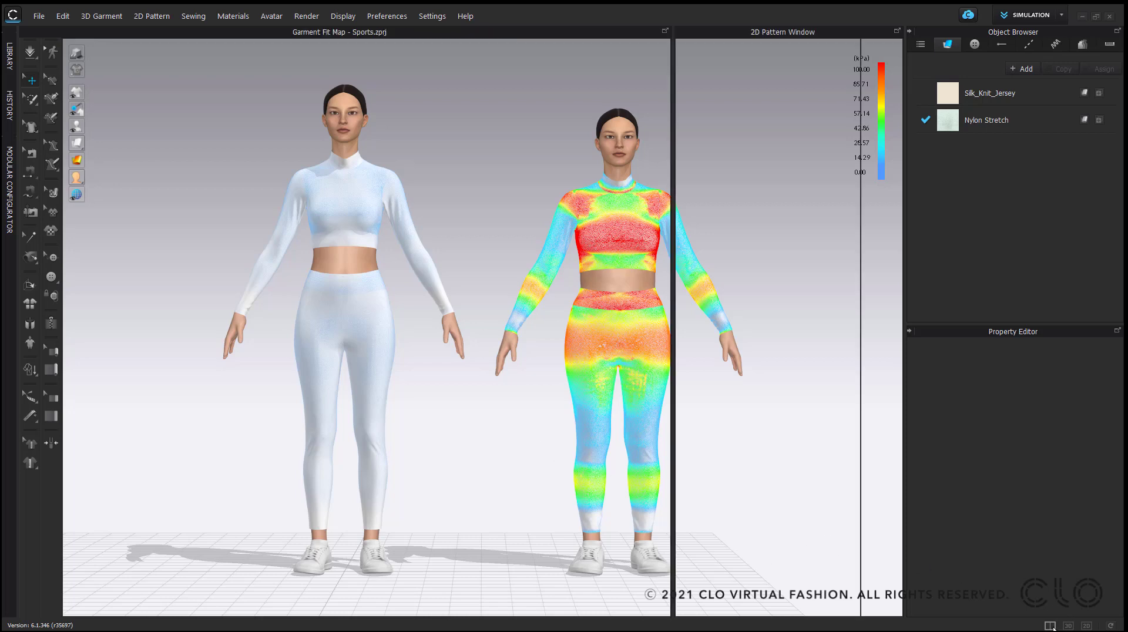
- Show the 3D and 2D pattern windows side by side and select the pattern pieces of each outfit in turn
left_click(1051, 627)
left_click_drag(682, 229, 758, 373)
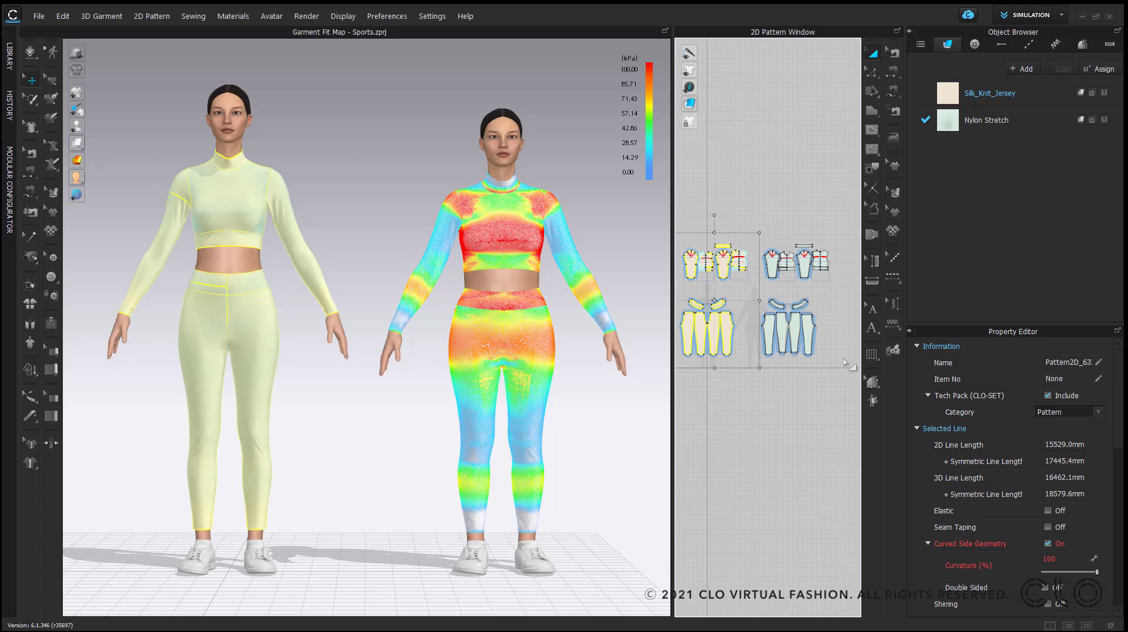
left_click_drag(851, 361, 759, 221)
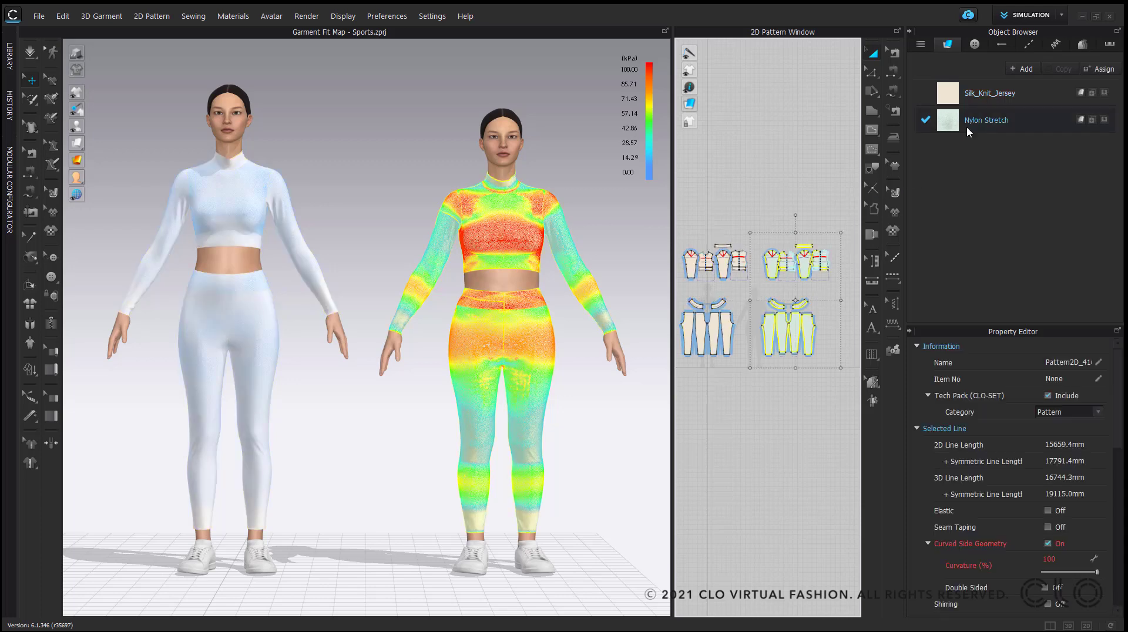
- Select the Silk_Knit_Jersey and Nylon Stretch fabrics in turn to identify the outfit using each one, and clear the selection
mouse_move(690, 112)
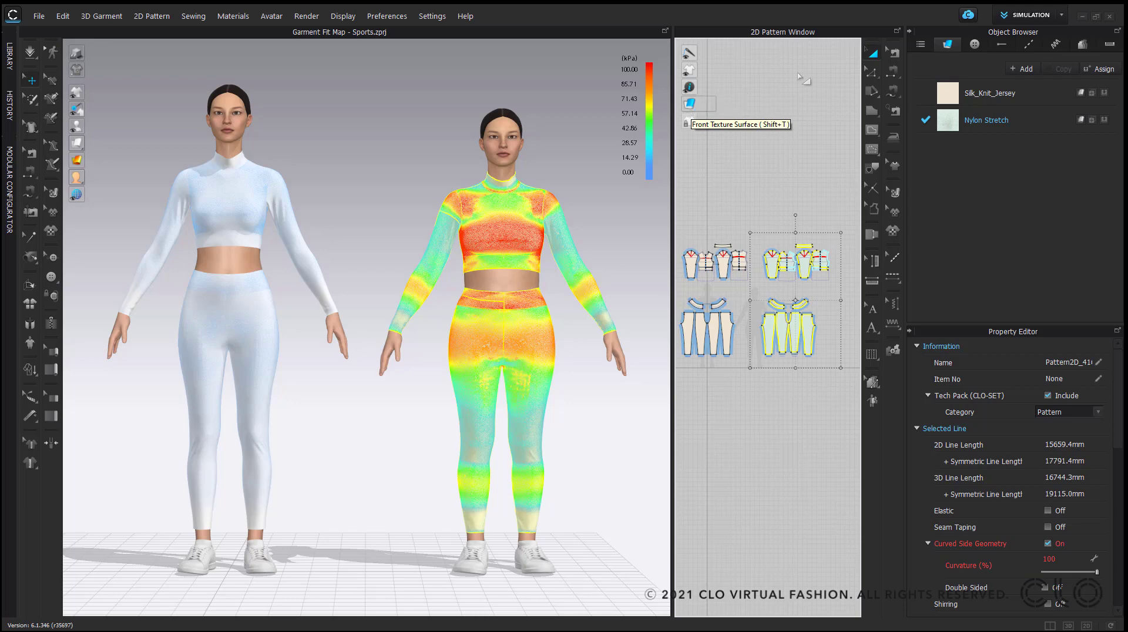
left_click(993, 101)
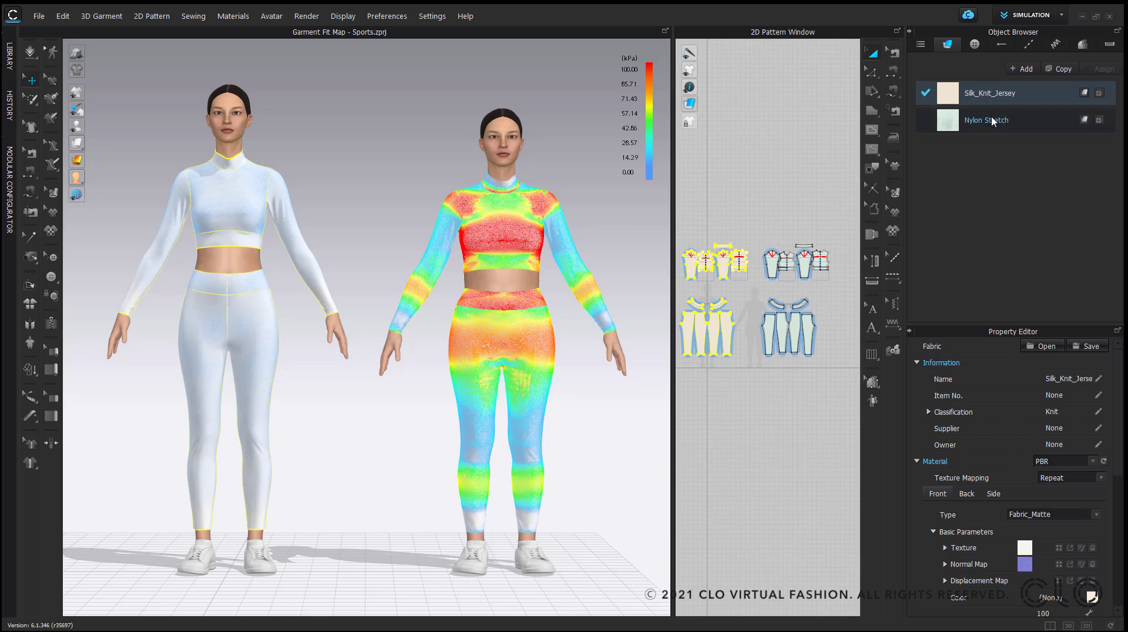
left_click(992, 121)
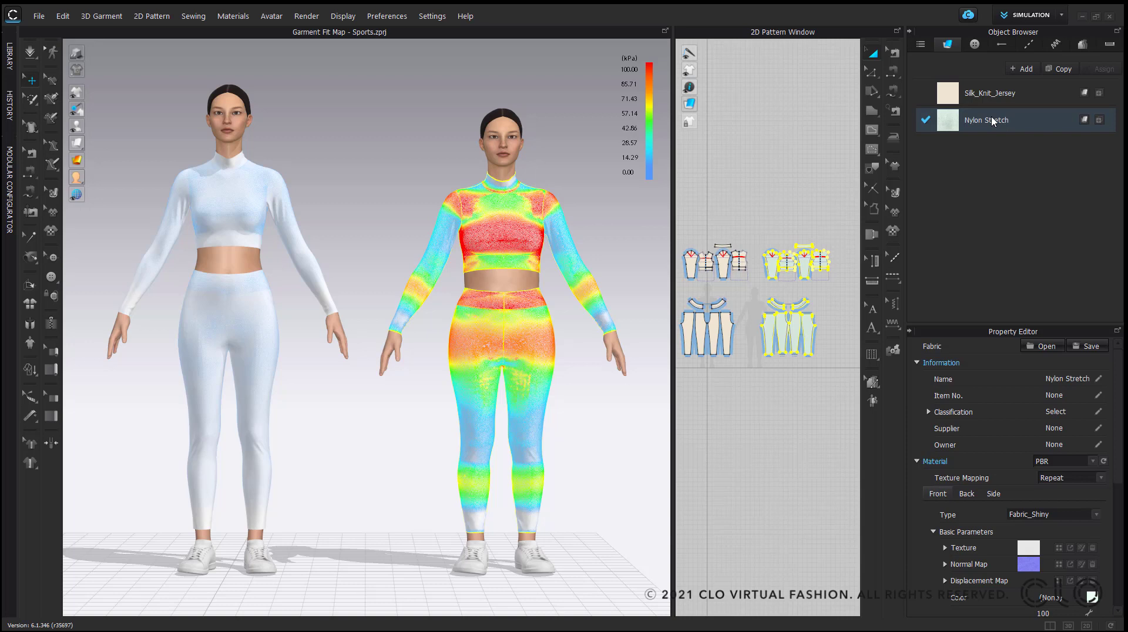
key("Escape")
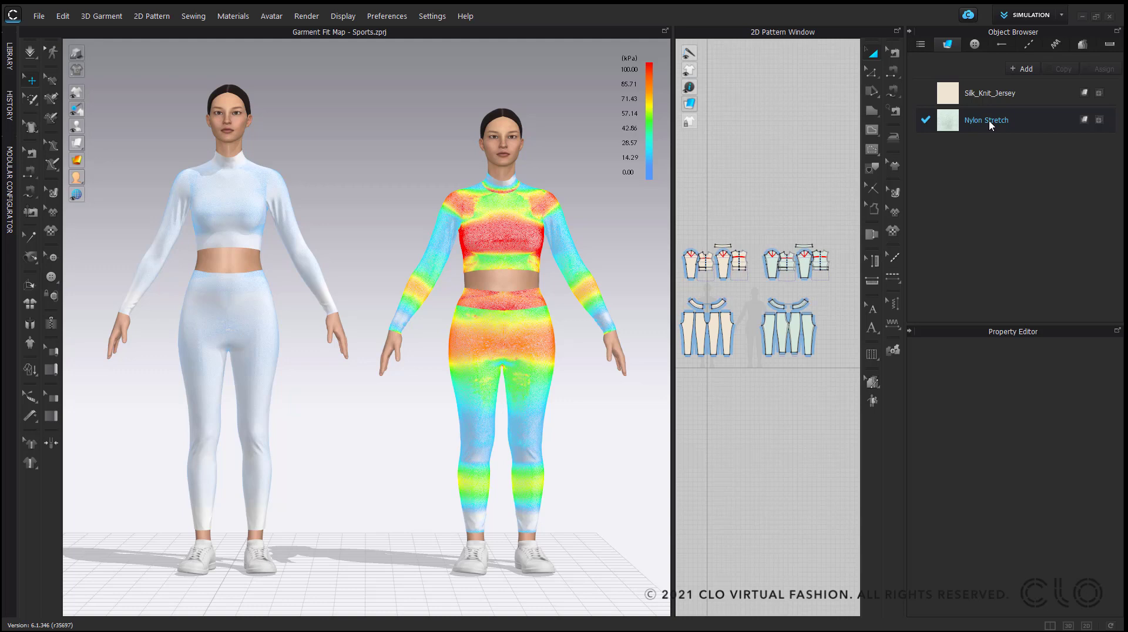
- Assign Nylon Stretch to the left avatar's patterns and Silk_Knit_Jersey to the right avatar's patterns, and run the simulation
left_click_drag(677, 235, 760, 370)
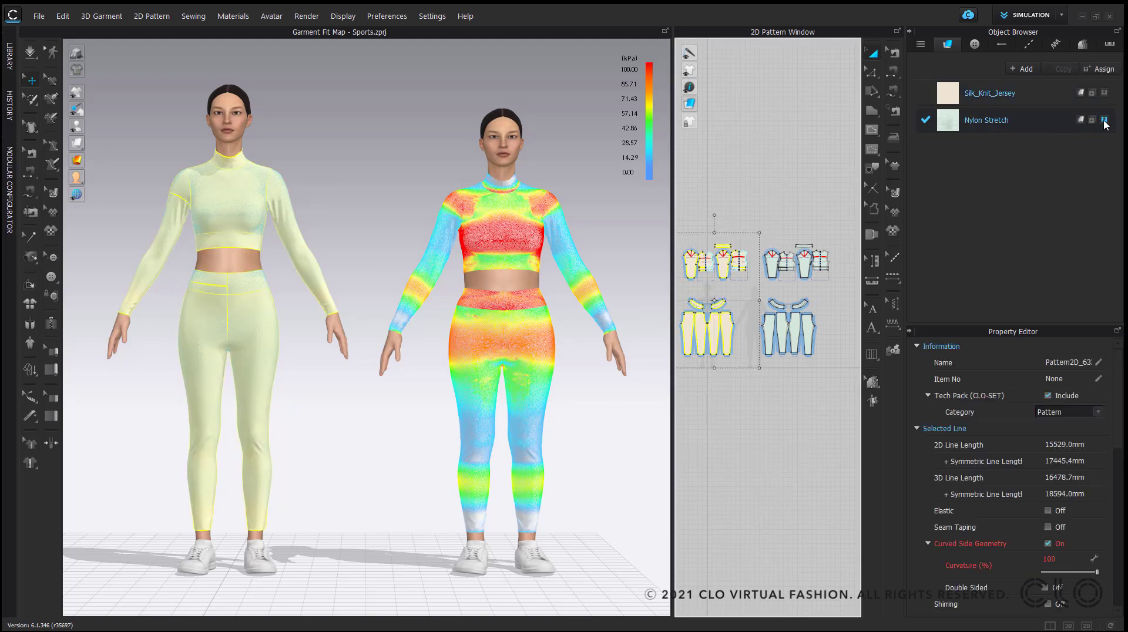
left_click(762, 244)
left_click_drag(762, 243, 850, 374)
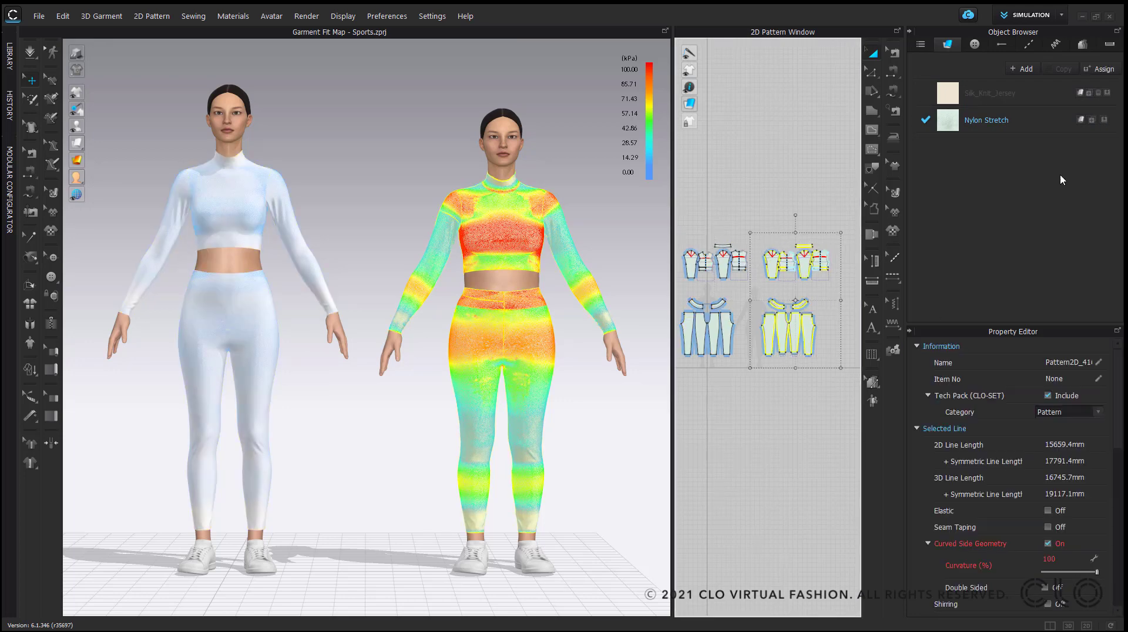
left_click(1105, 93)
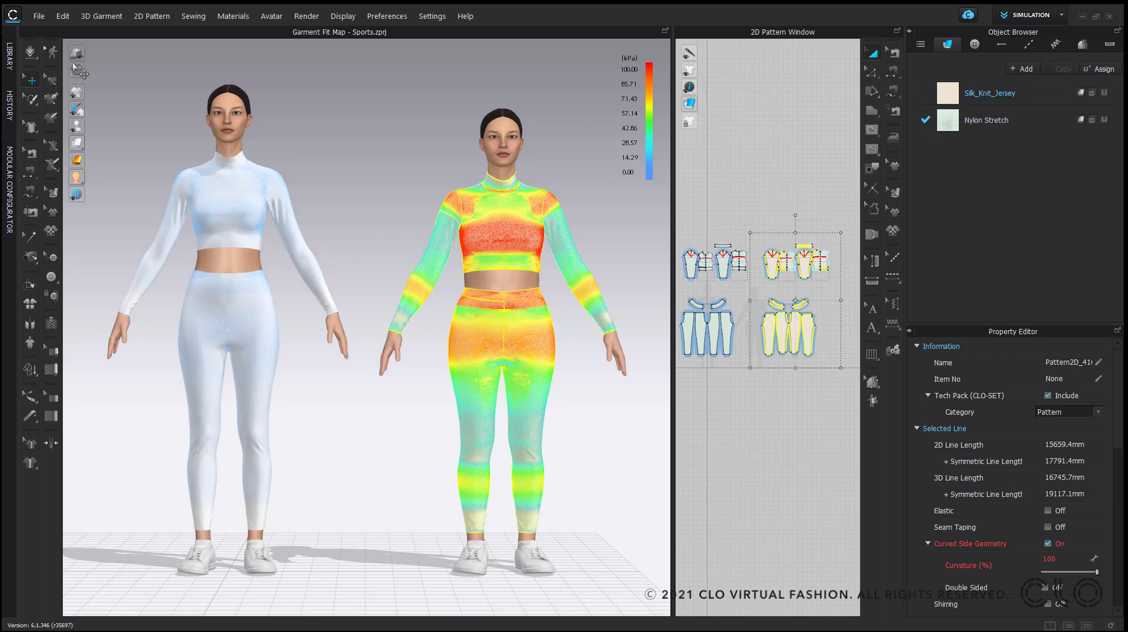
left_click(30, 52)
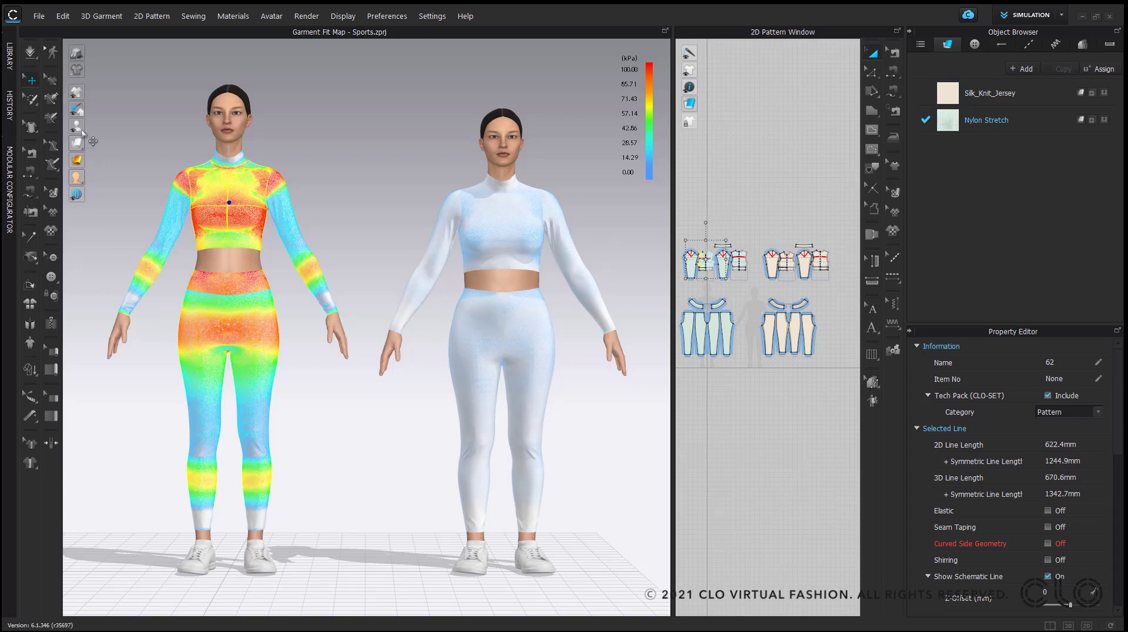
- Display the strain map and read the strain on both sleeves and the chest of the left avatar's top
mouse_move(77, 161)
left_click(117, 167)
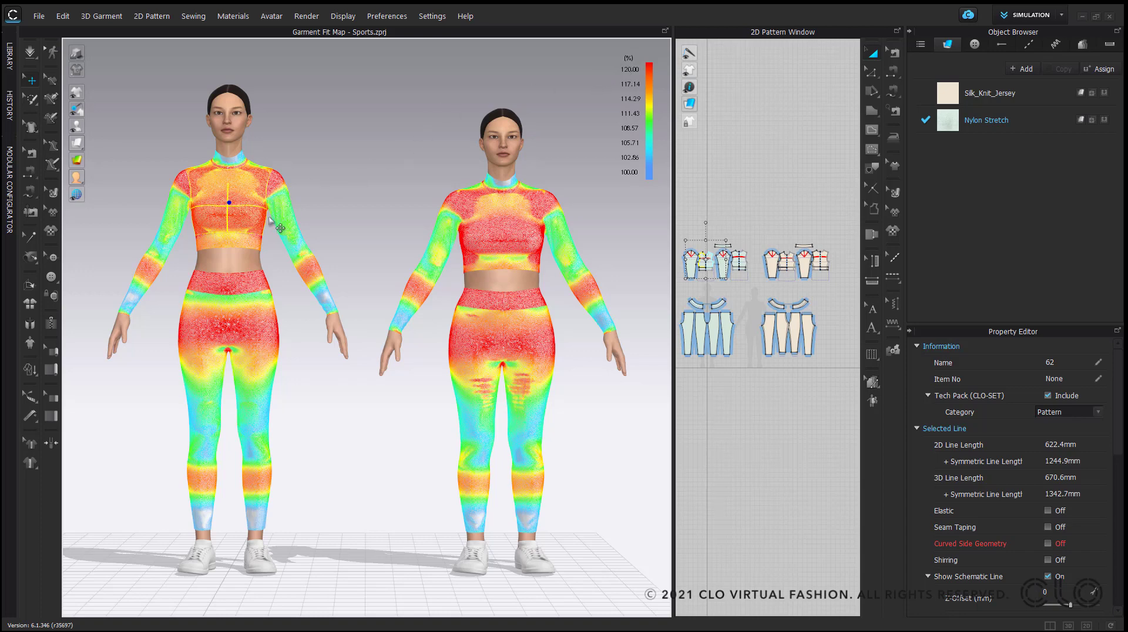
left_click(288, 213)
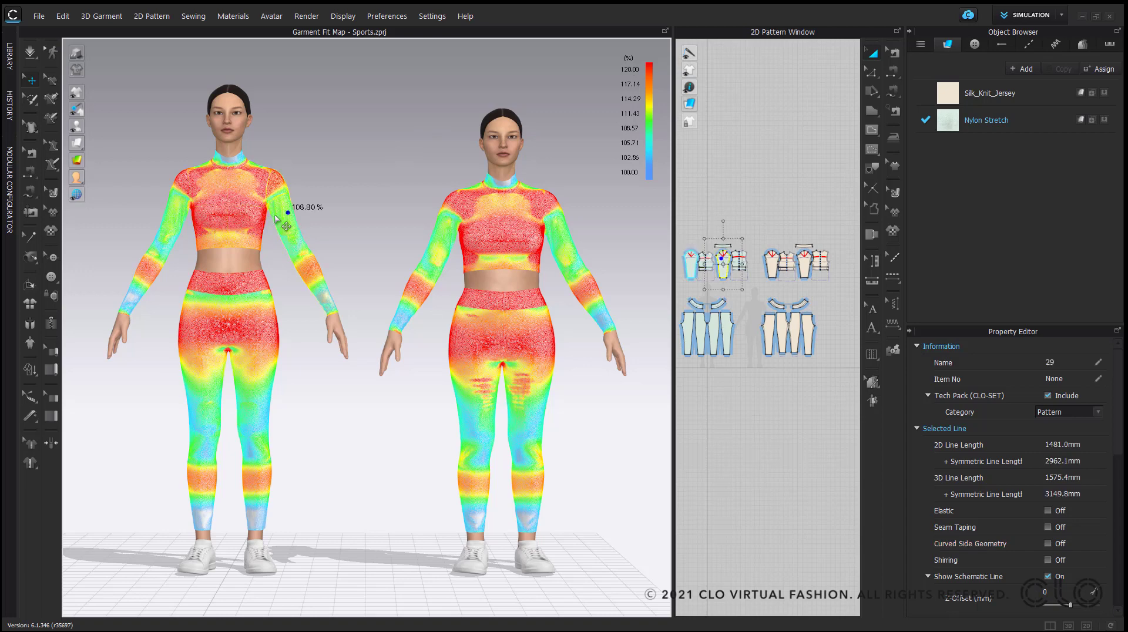
left_click(164, 234)
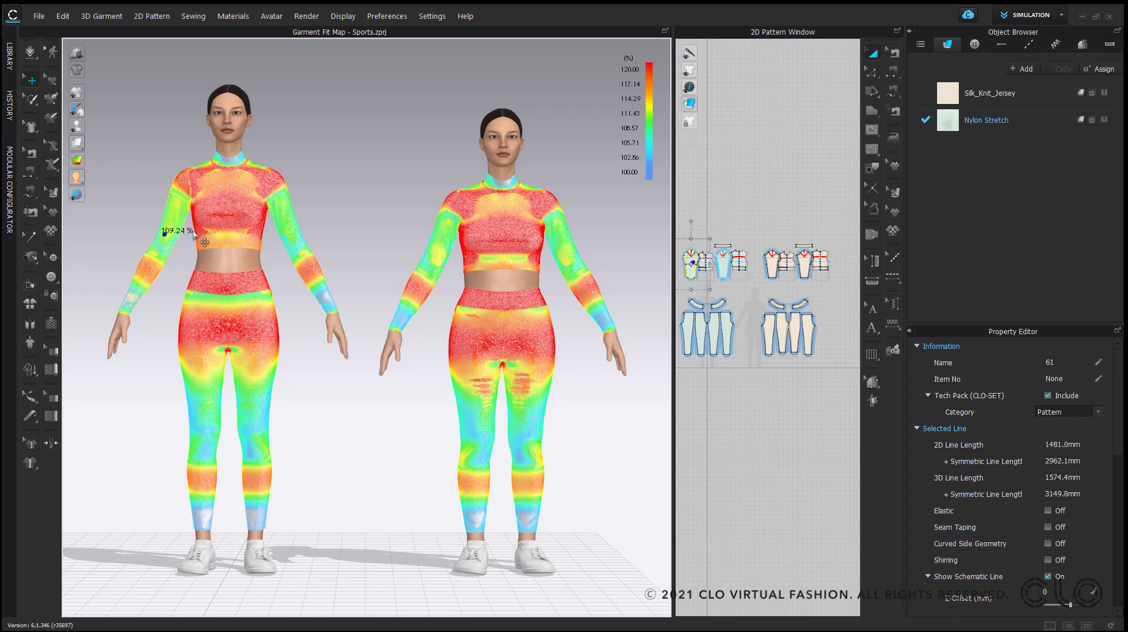
left_click(225, 224)
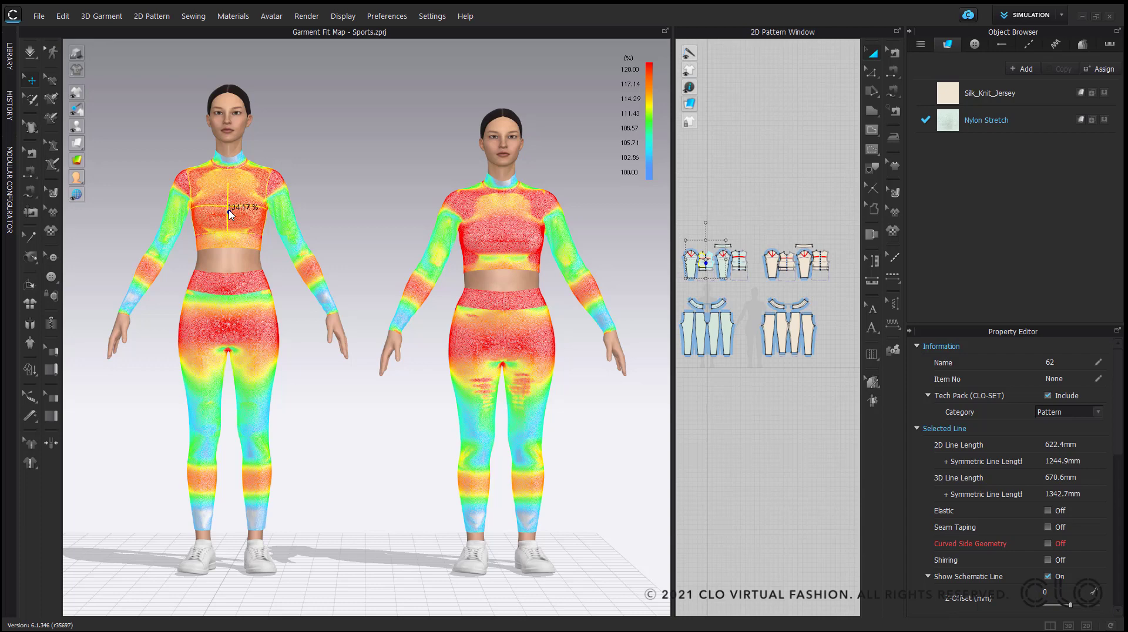
- Select all of the right avatar's pattern pieces to check their fabric against the strain map
left_click_drag(751, 211, 851, 388)
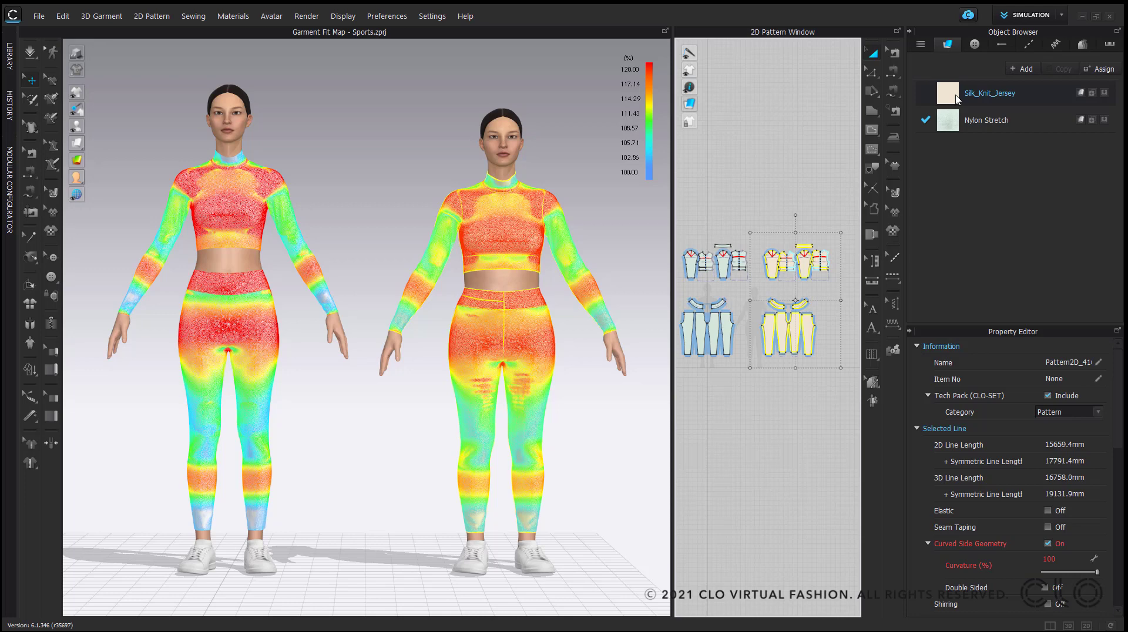
left_click_drag(958, 98, 475, 347)
left_click(486, 200)
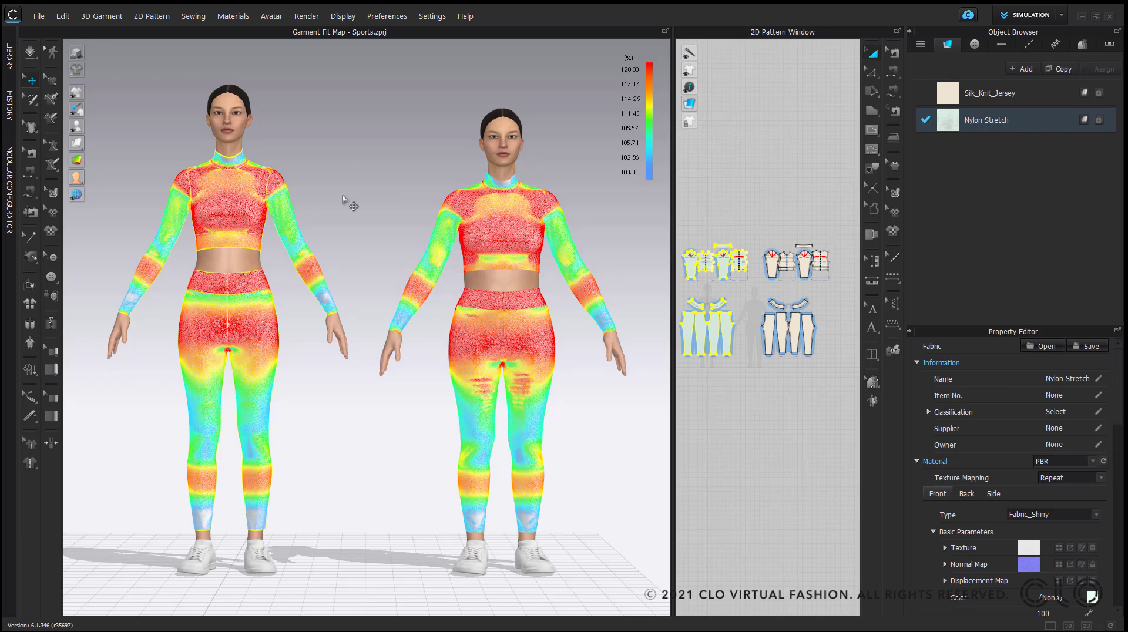
- Display the fit map on both garments and examine the detailed physical properties of the Nylon Stretch fabric
mouse_move(77, 160)
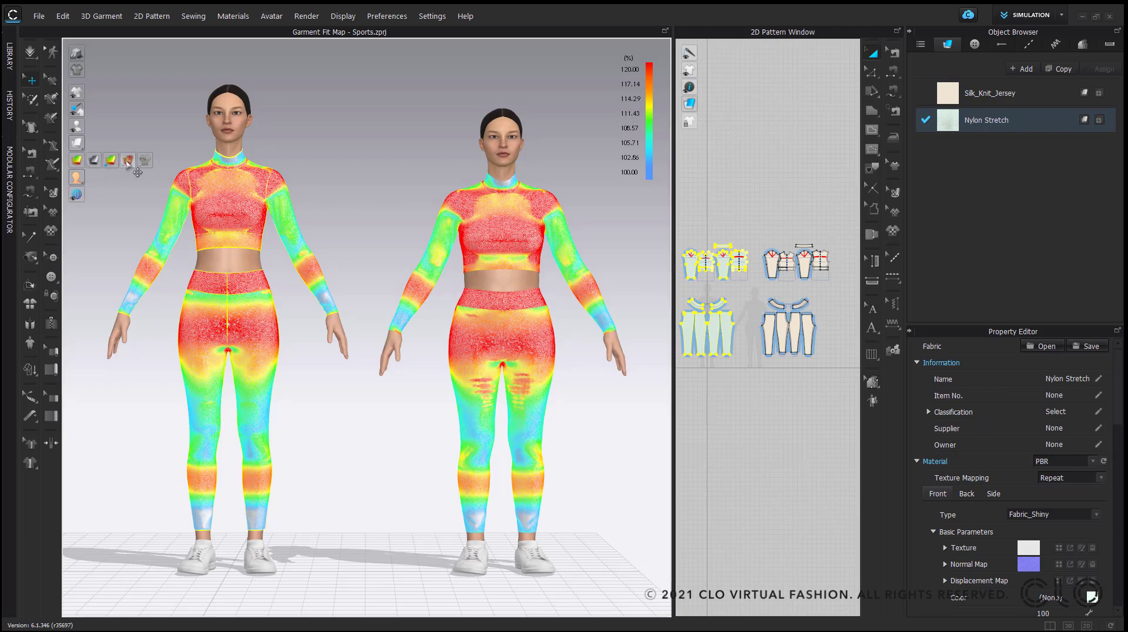
left_click(127, 161)
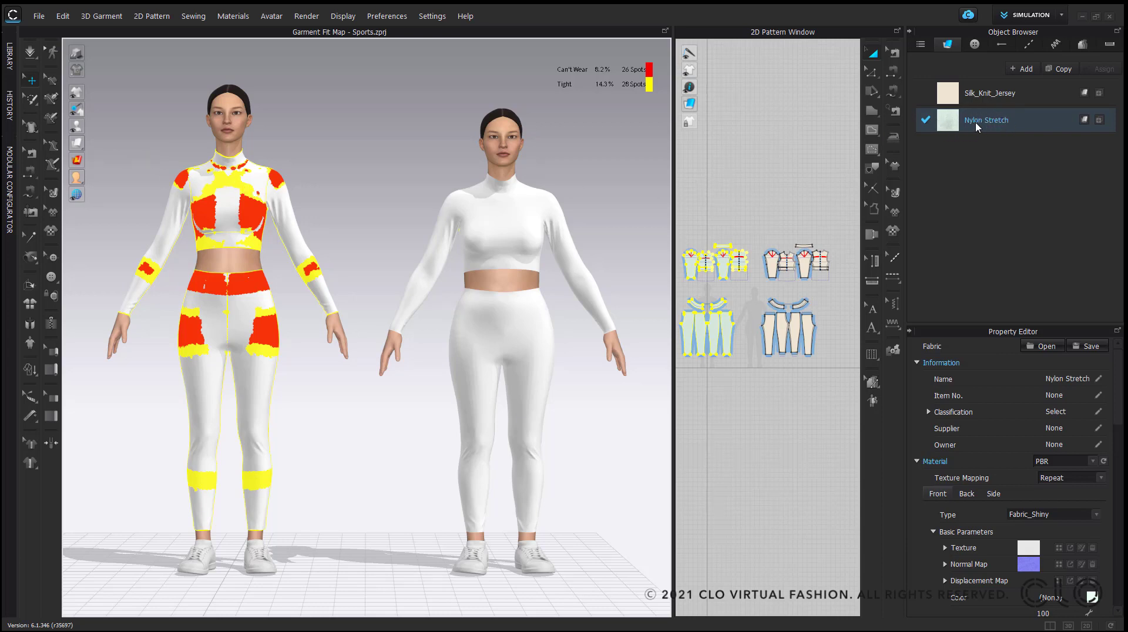
scroll(953, 517, "down", 2)
scroll(950, 512, "down", 3)
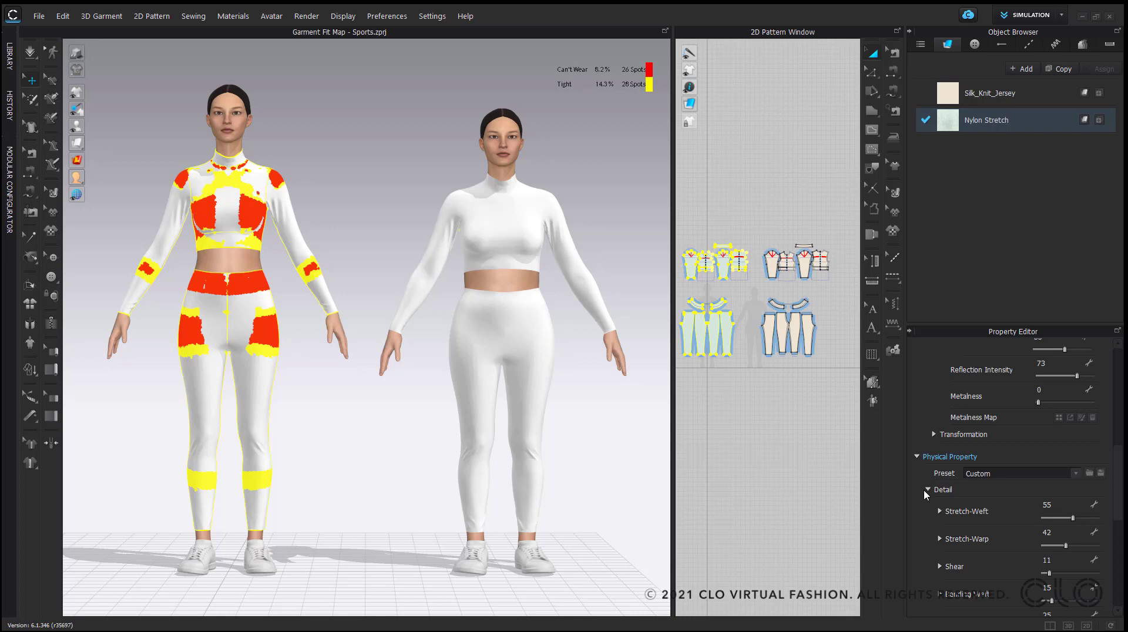
scroll(925, 491, "down", 1)
scroll(950, 465, "down", 1)
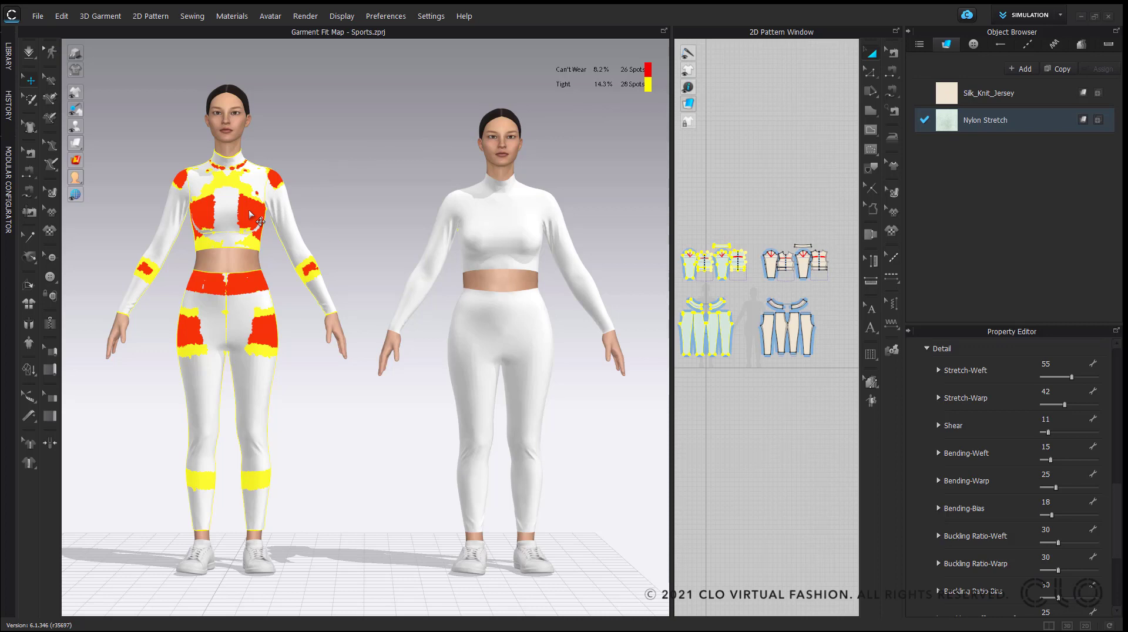
- Read the fit values at several points on the front of the left avatar's top and toggle the pressure points display
left_click(205, 207)
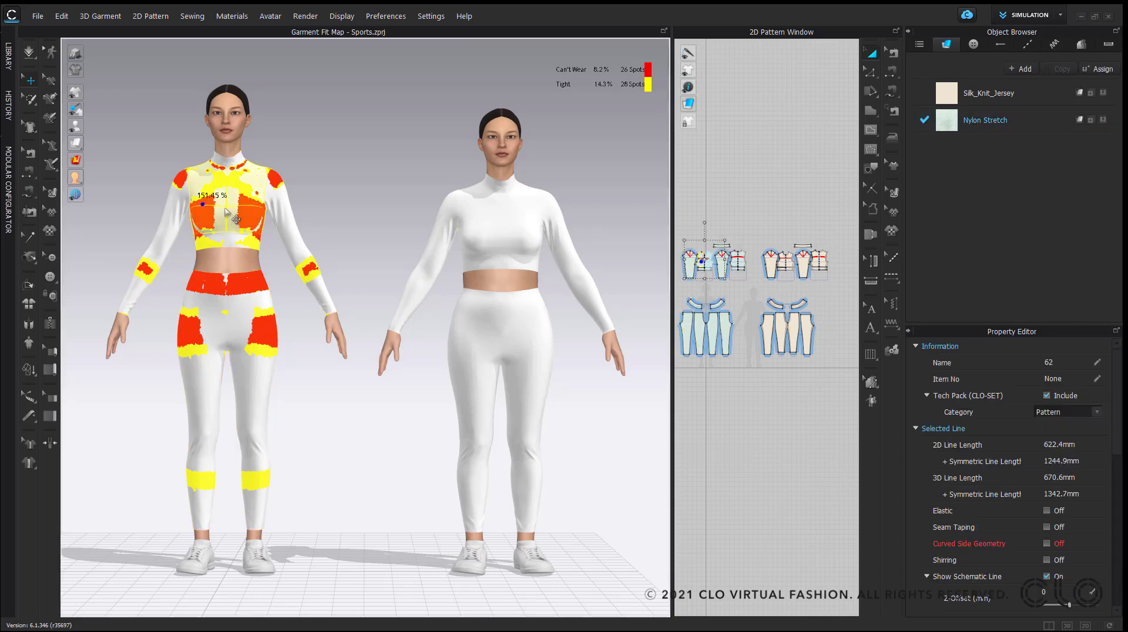
left_click(232, 181)
left_click(254, 220)
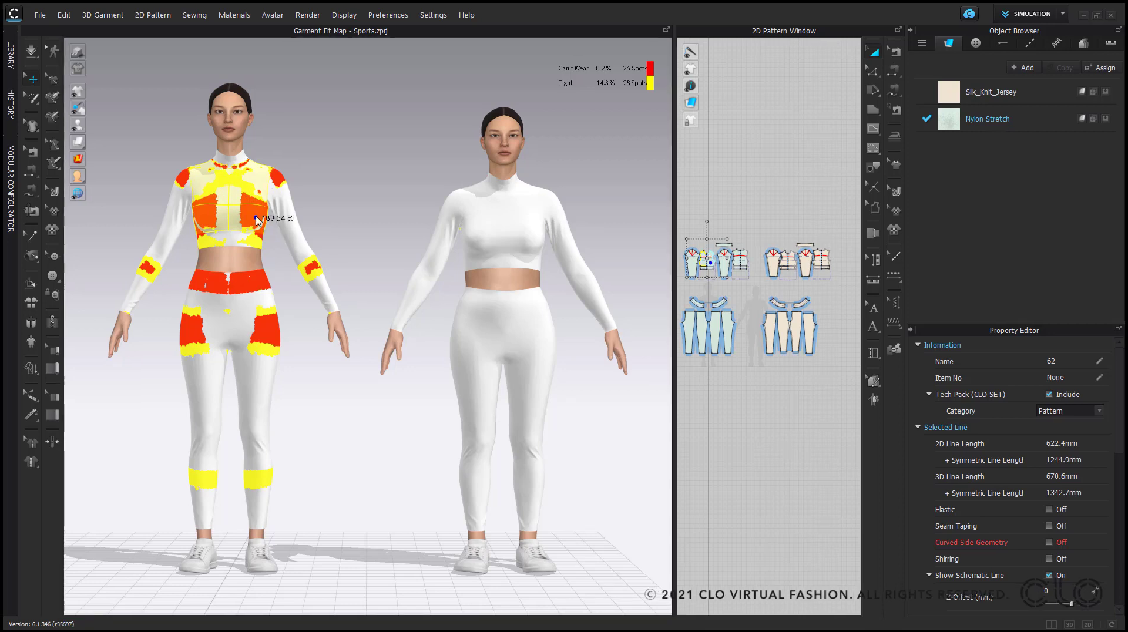
mouse_move(89, 164)
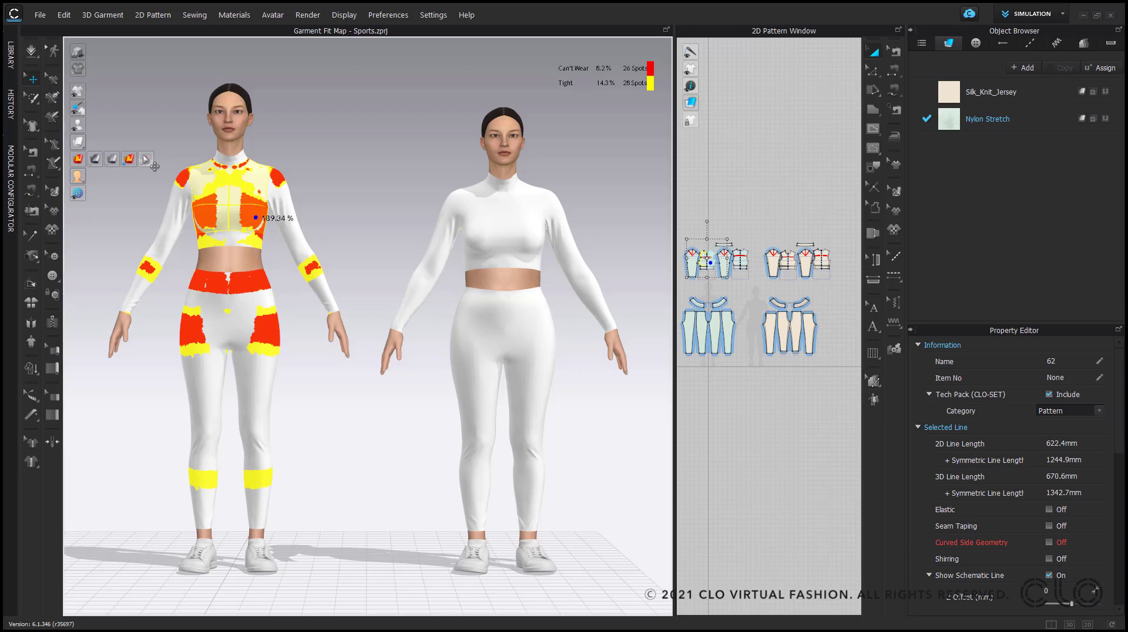
left_click(154, 167)
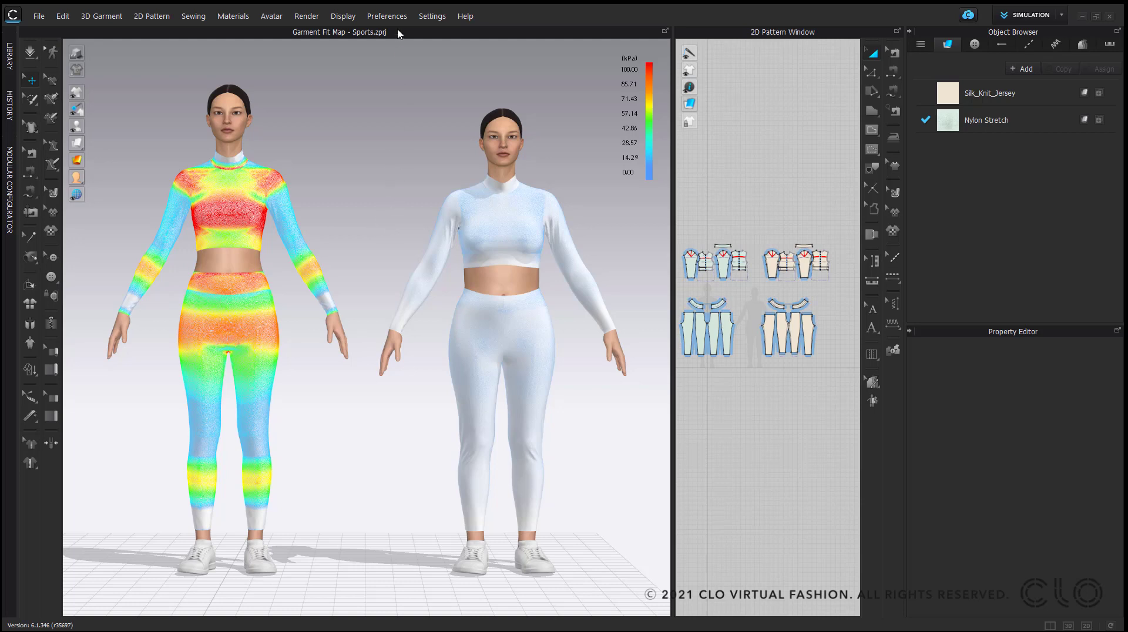
- Open the garment fit properties and review the stress, strain and fit settings in turn
left_click(374, 17)
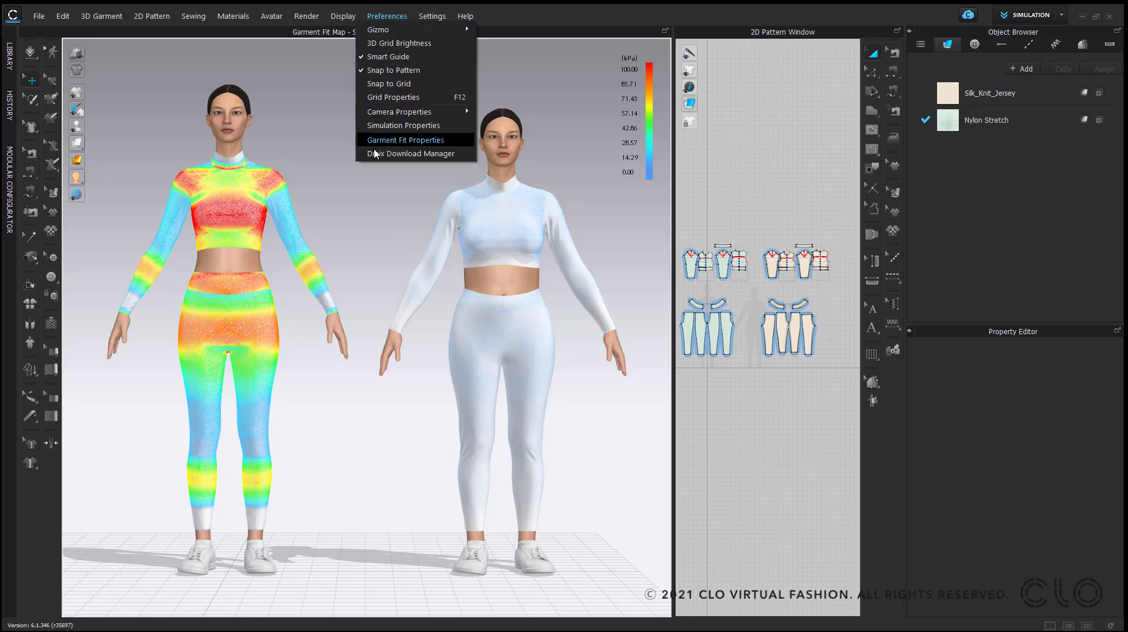
left_click(396, 141)
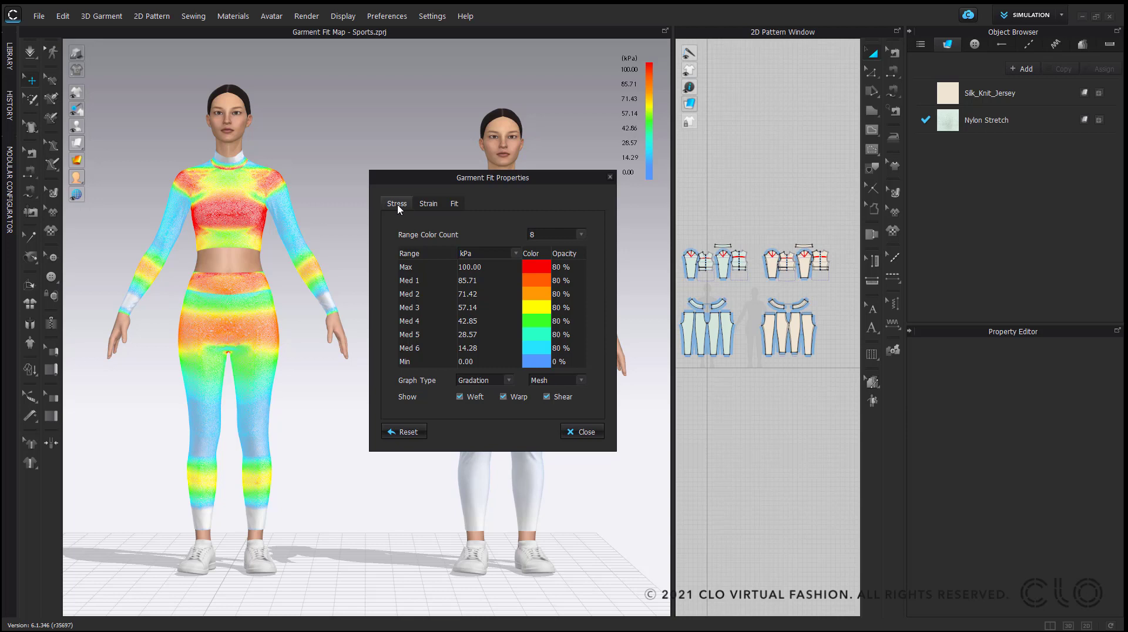
left_click(427, 205)
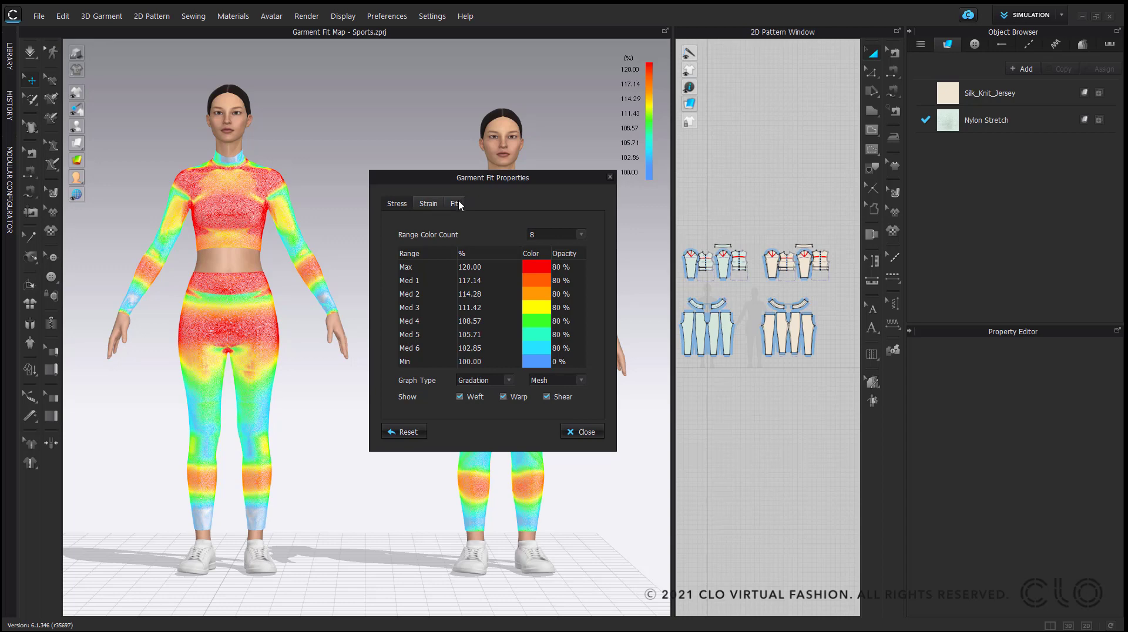
left_click(458, 204)
left_click(389, 203)
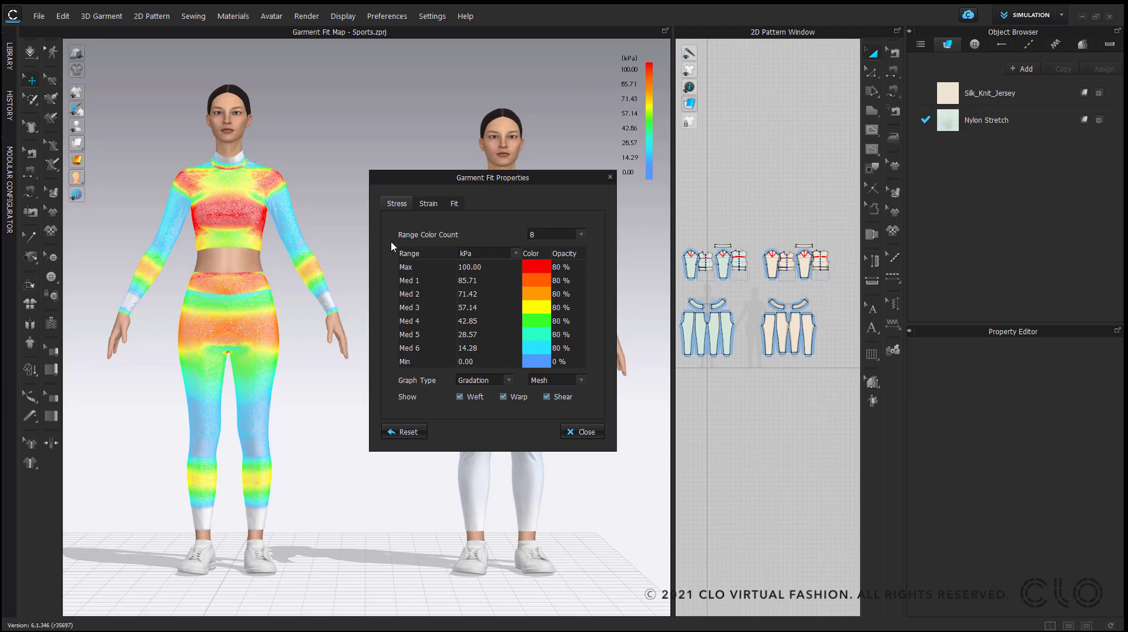
- Try a range color count of 4 for the stress map and return it to 8
left_click(580, 235)
left_click(562, 244)
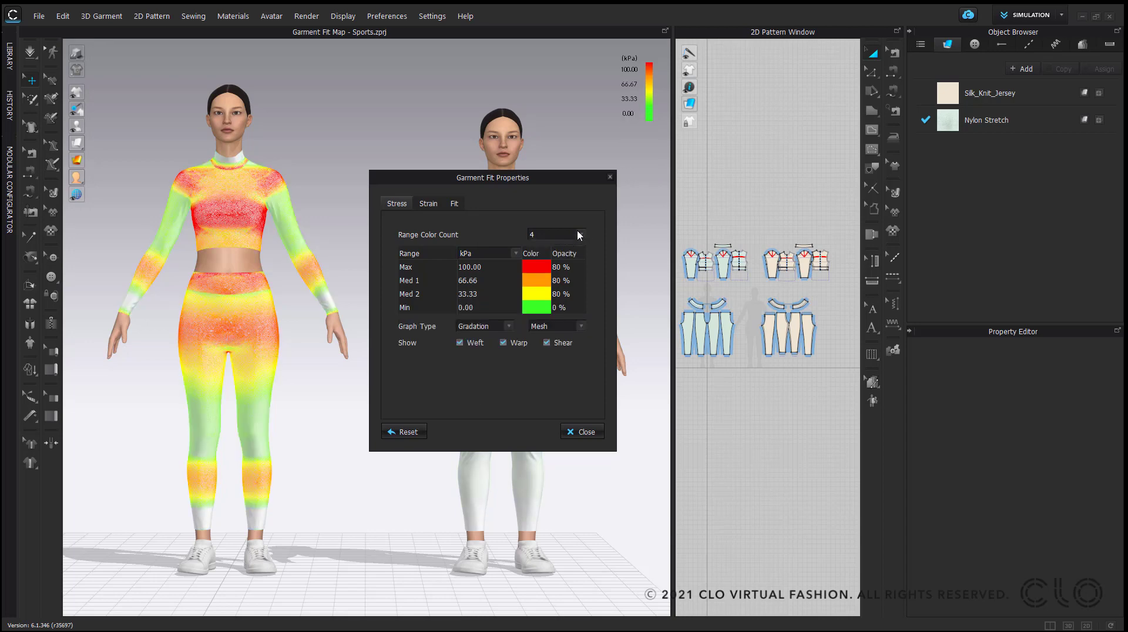
left_click(582, 235)
left_click(563, 254)
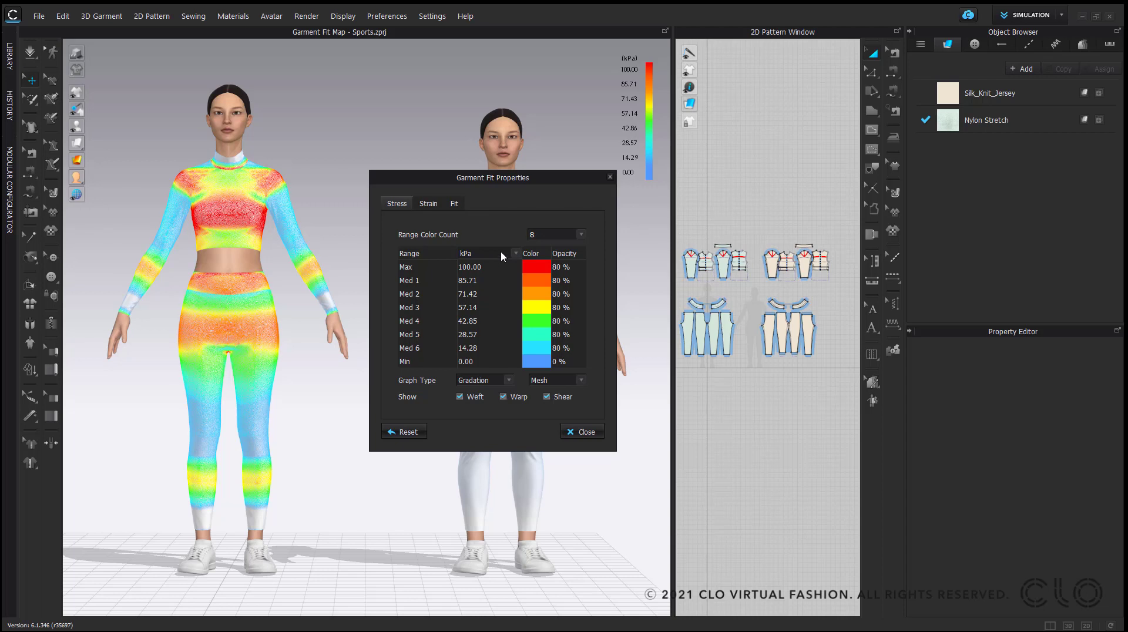
- Check the stress range's unit options and compare them with the strain and fit range settings
left_click(516, 254)
left_click(427, 204)
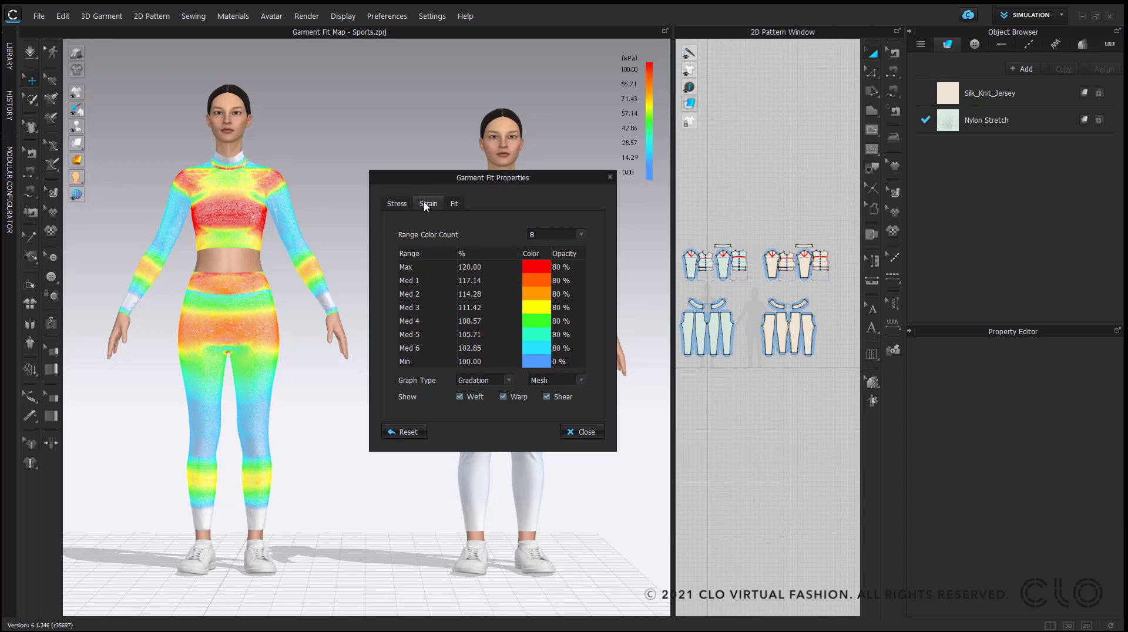
left_click(454, 203)
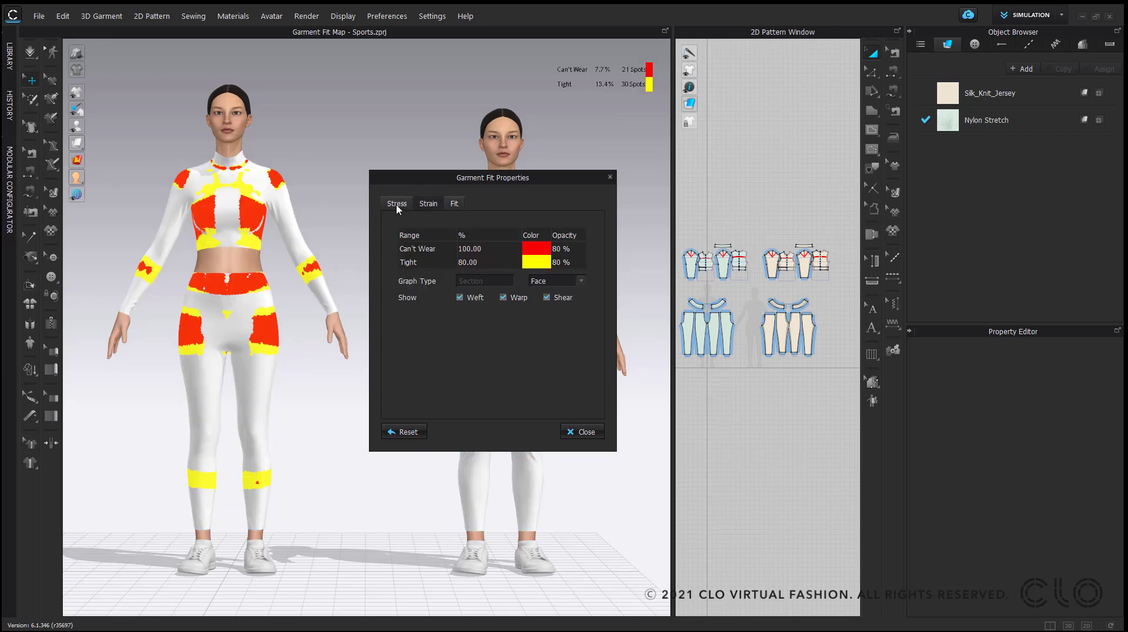
left_click(397, 204)
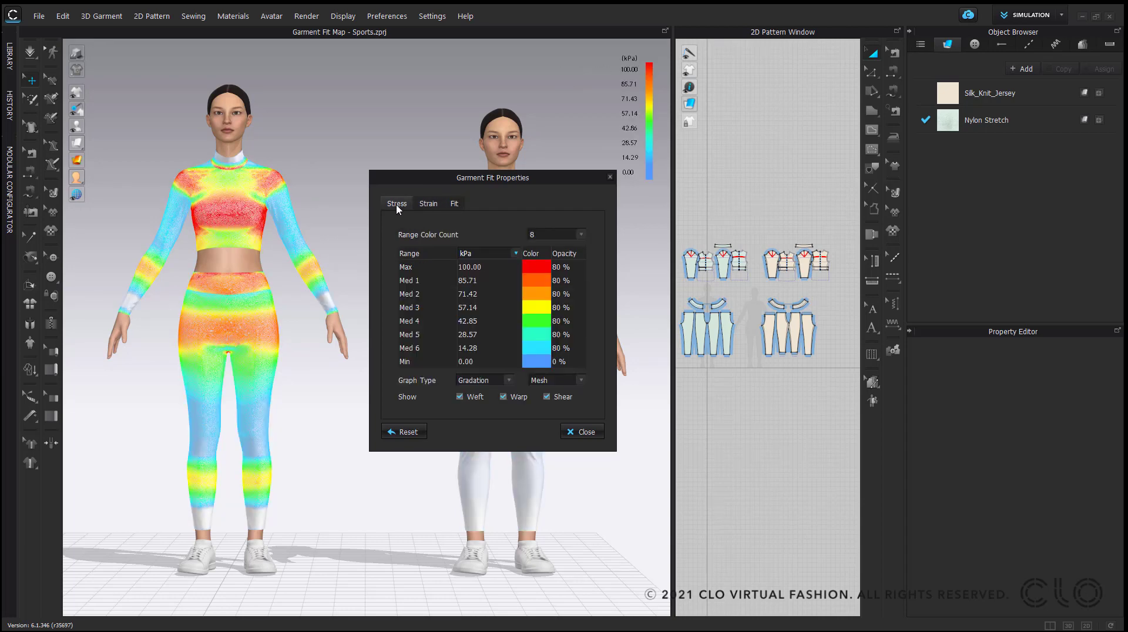
- Recolour the stress map's maximum range with the pale Pantone colour F1F2FF, then reset the stress settings to their defaults
left_click(533, 264)
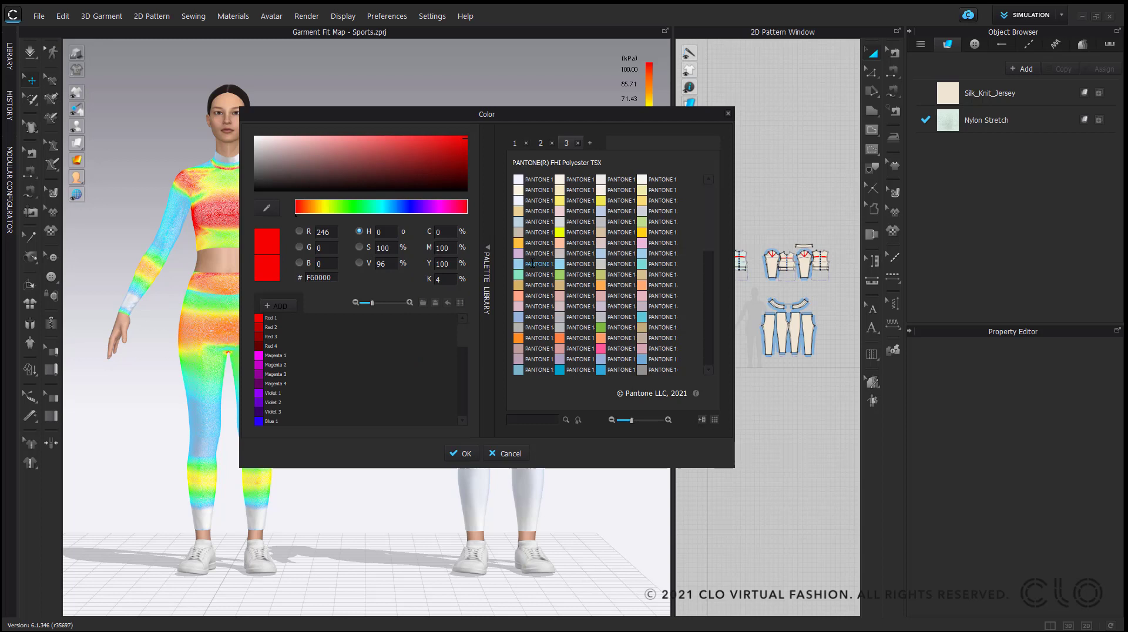
left_click_drag(525, 115, 284, 117)
left_click(284, 183)
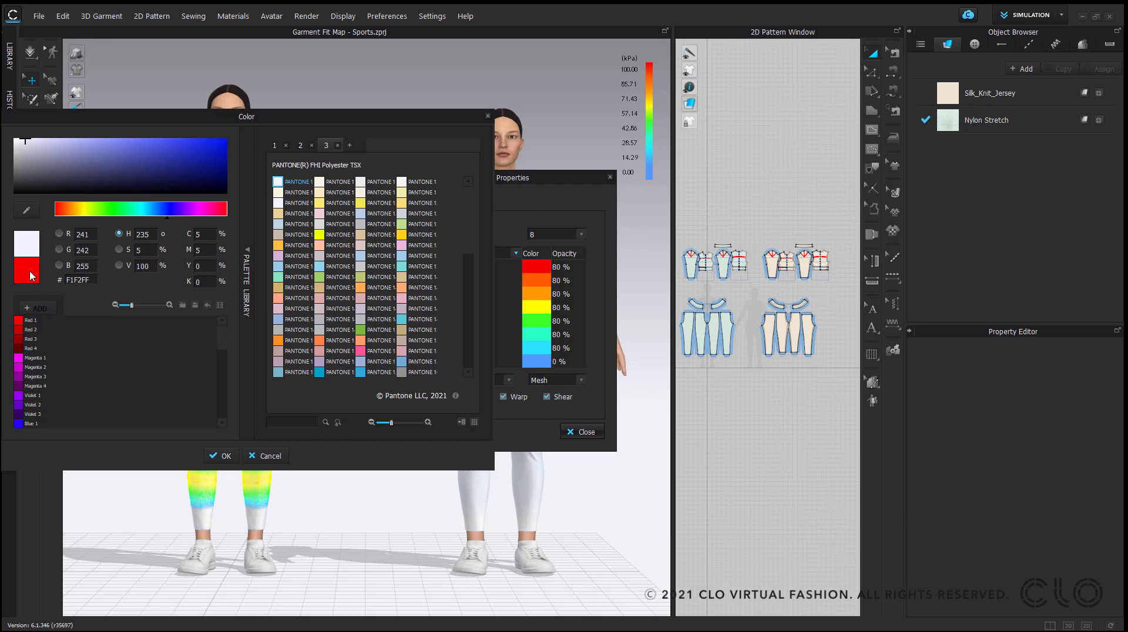
left_click(221, 456)
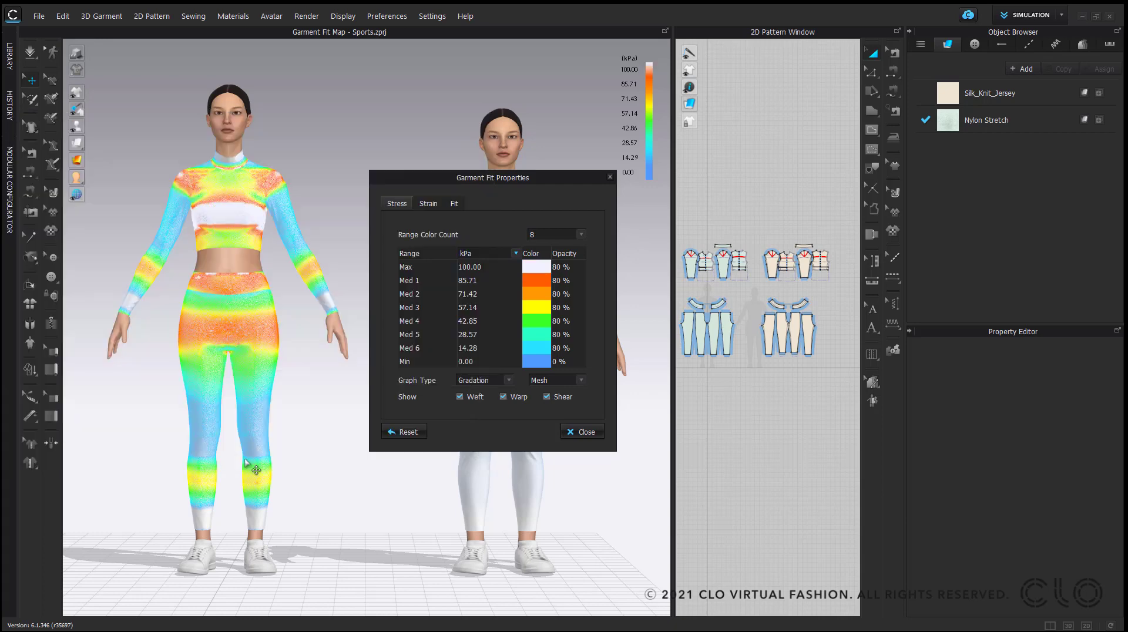
left_click(419, 431)
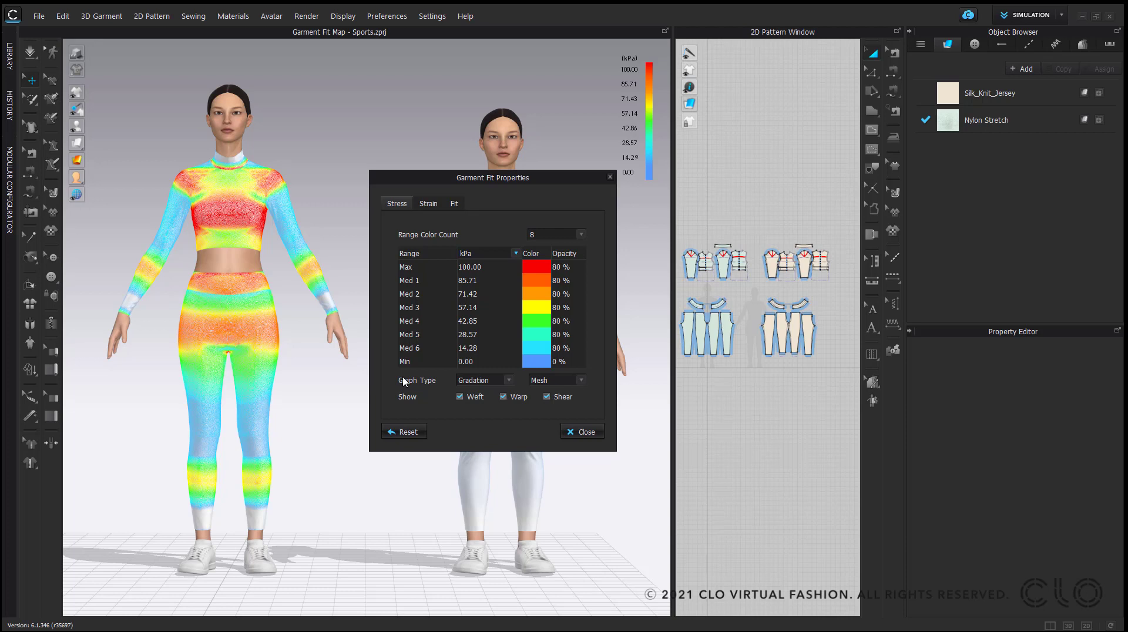
- Set the stress map's graph type to Section and try the Face and Point display styles
left_click(509, 383)
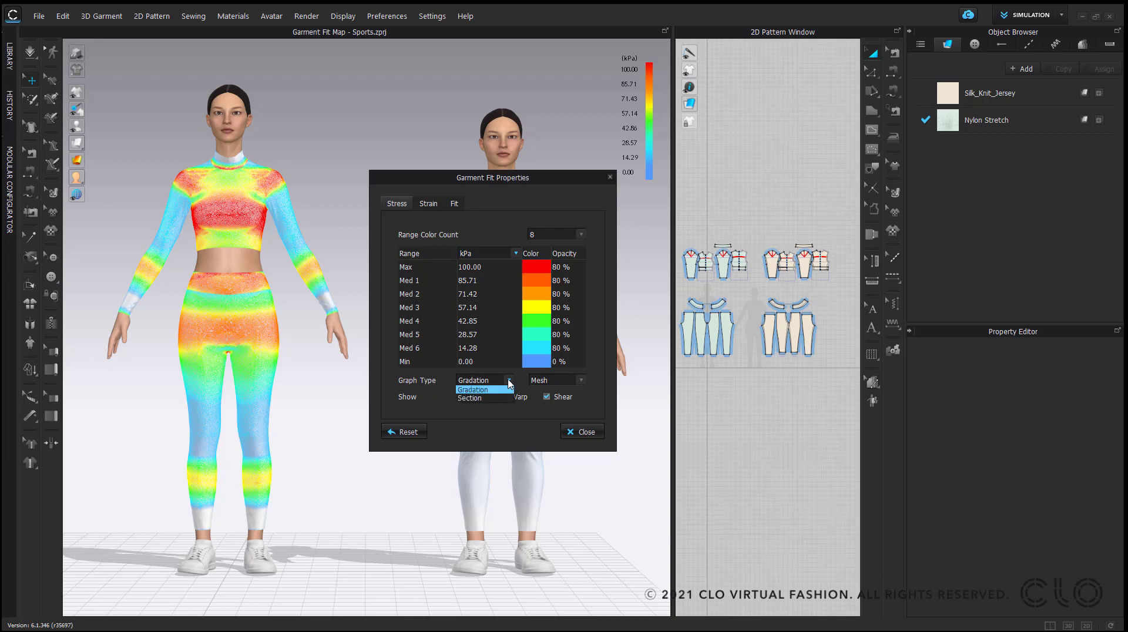
left_click(479, 399)
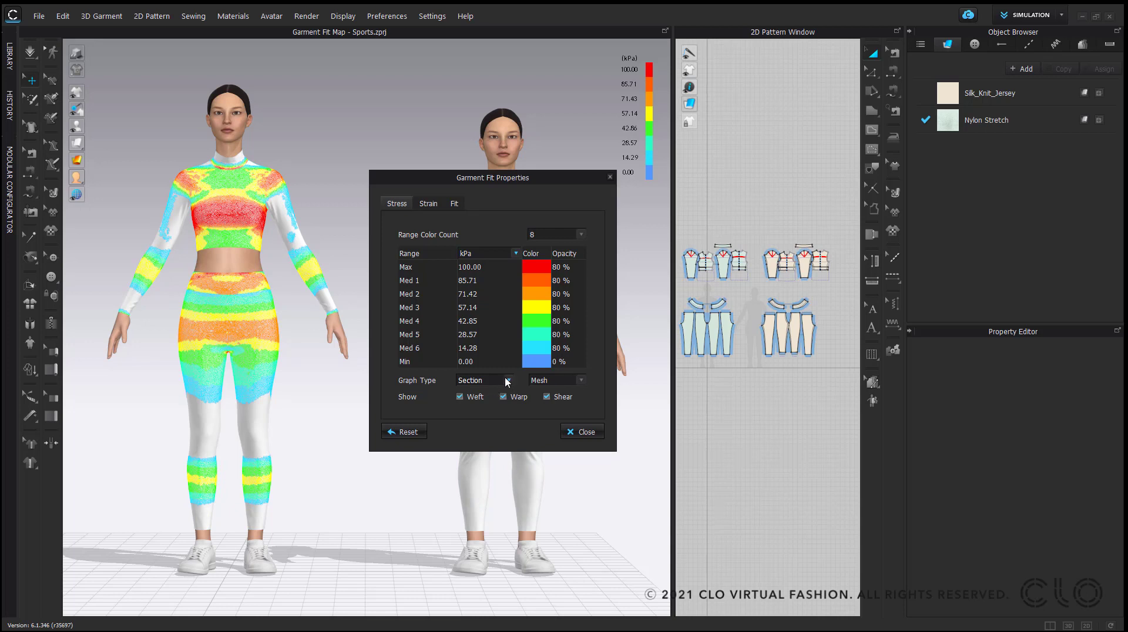
left_click(563, 380)
left_click(538, 400)
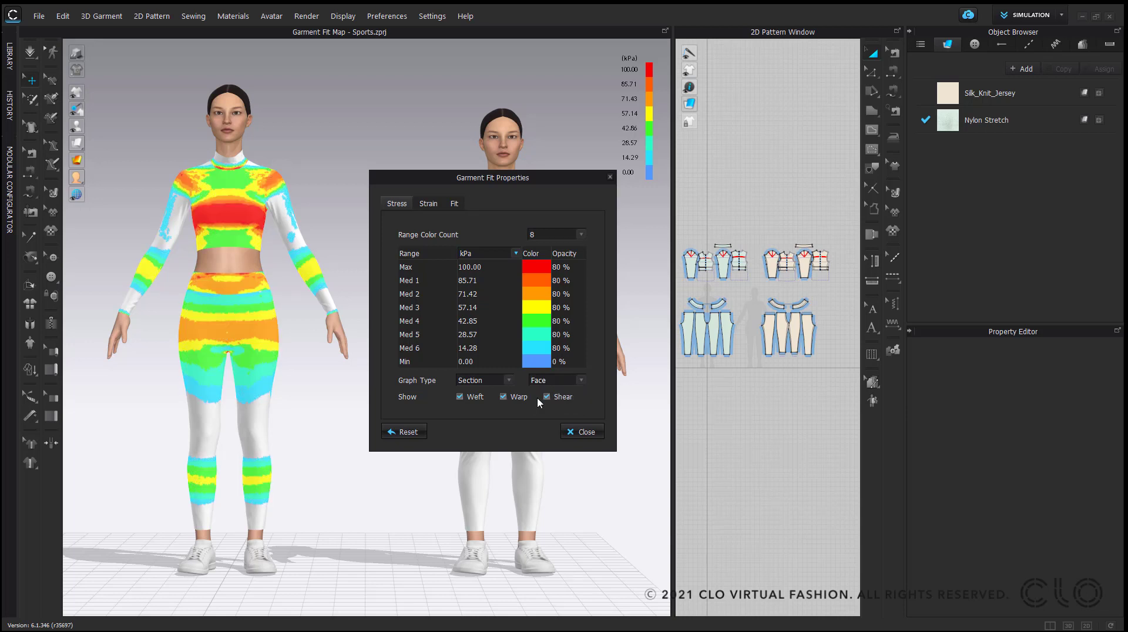
left_click(567, 377)
left_click(538, 406)
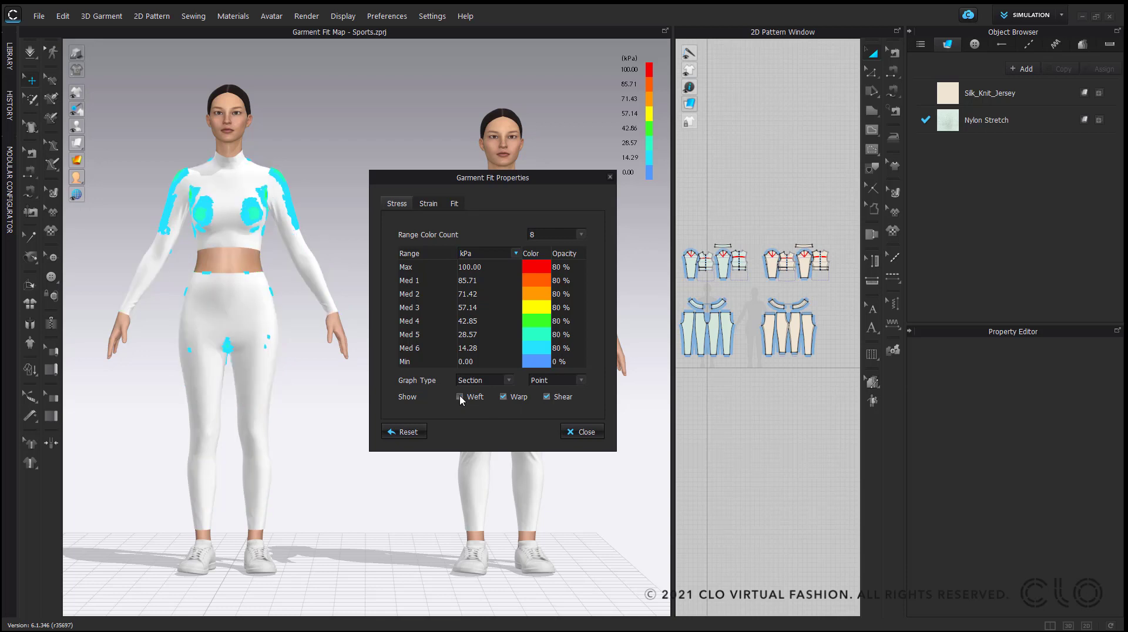
- Toggle the weft and warp directions off and on in the stress map, and reset the stress settings
left_click(460, 397)
left_click(503, 397)
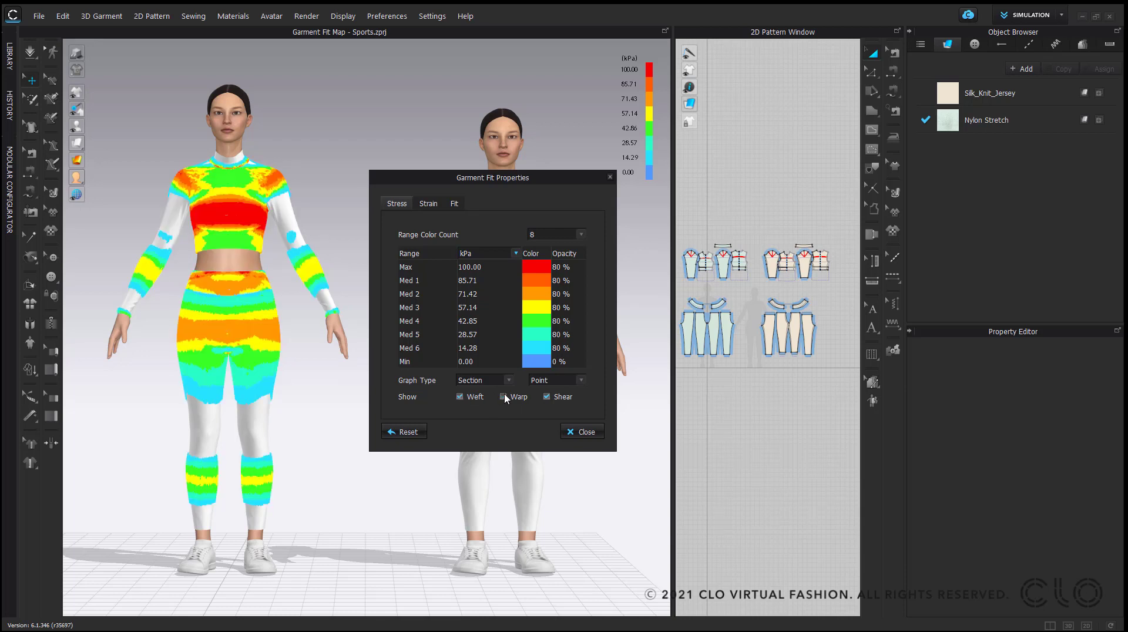
left_click(503, 397)
left_click(395, 436)
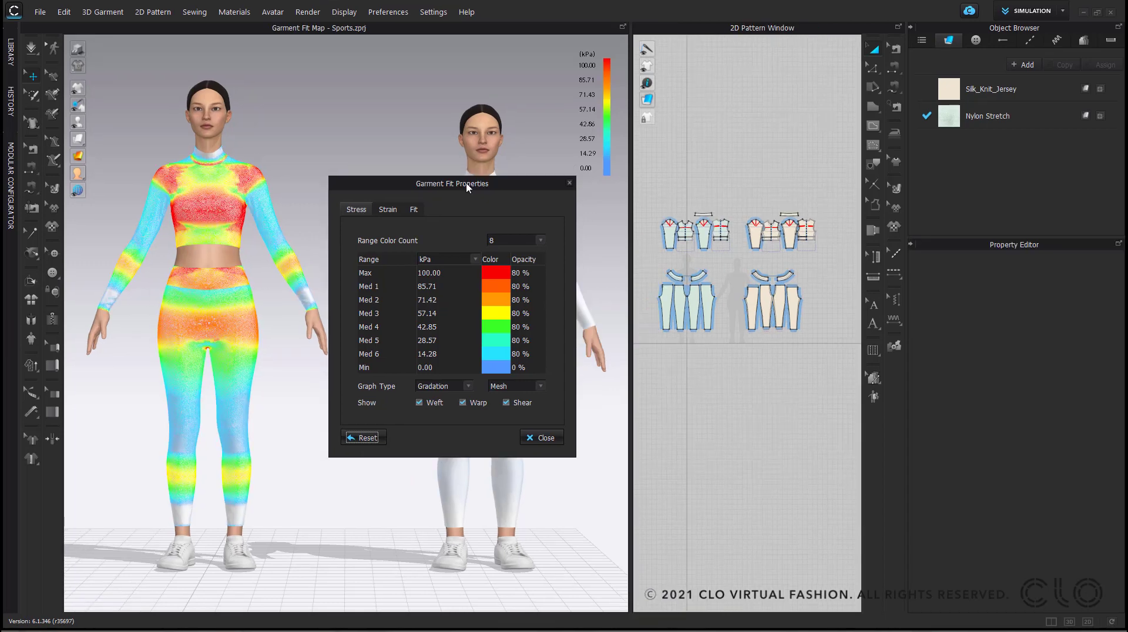
- Move the garment fit properties window clear of the avatars and compare the strain and stress maps on both garments
left_click_drag(466, 189, 746, 186)
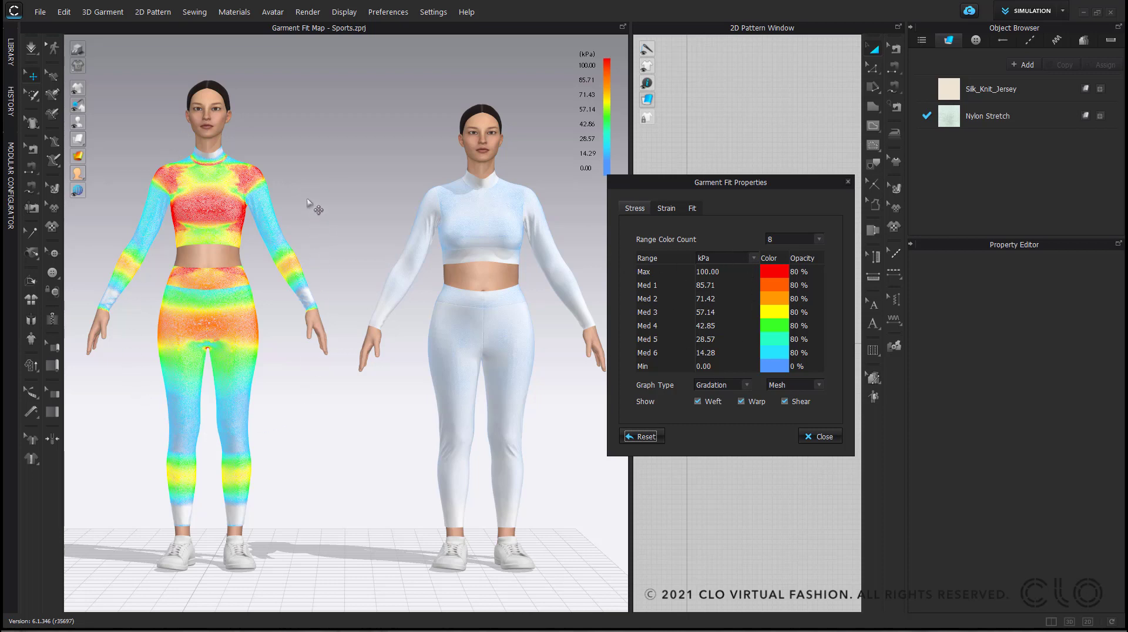
left_click(669, 210)
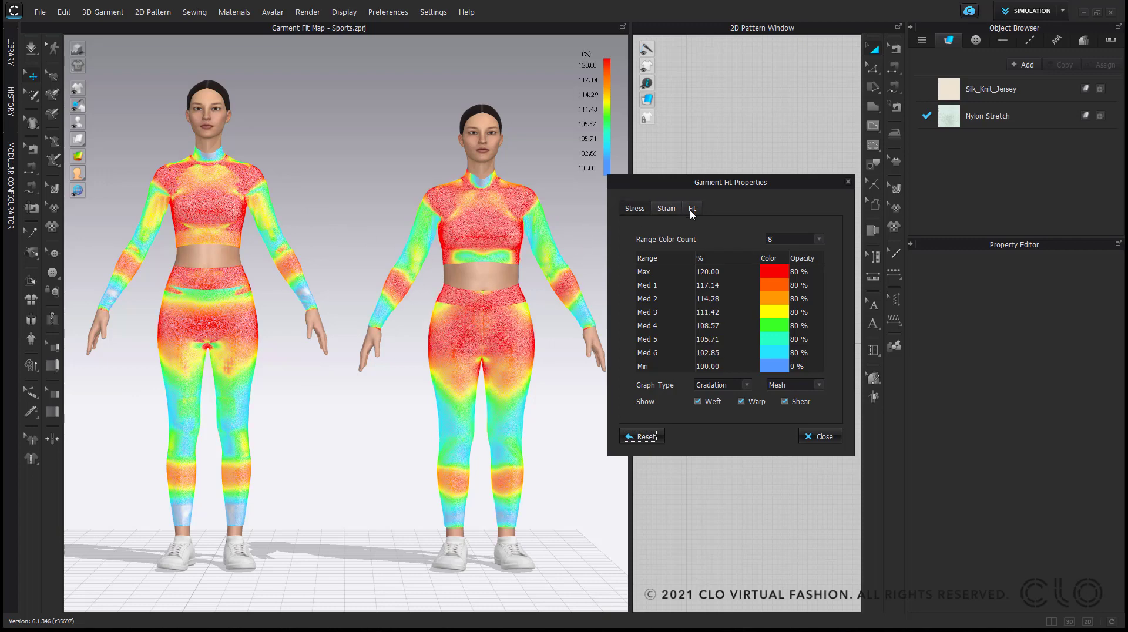
left_click(635, 209)
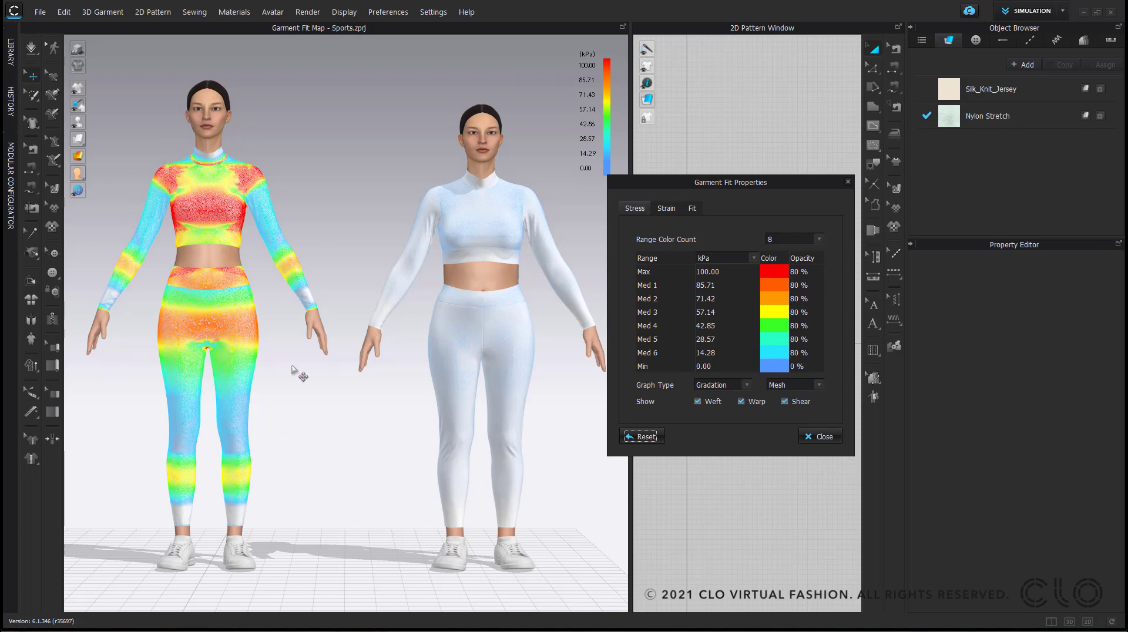
- Set the strain ranges from Max to Med 4 to 130, 125, 120, 130 and 110 %, with Can't Wear at 120 % and Tight at 100 %
double_click(706, 271)
type("120\t108\t100\t80\t50")
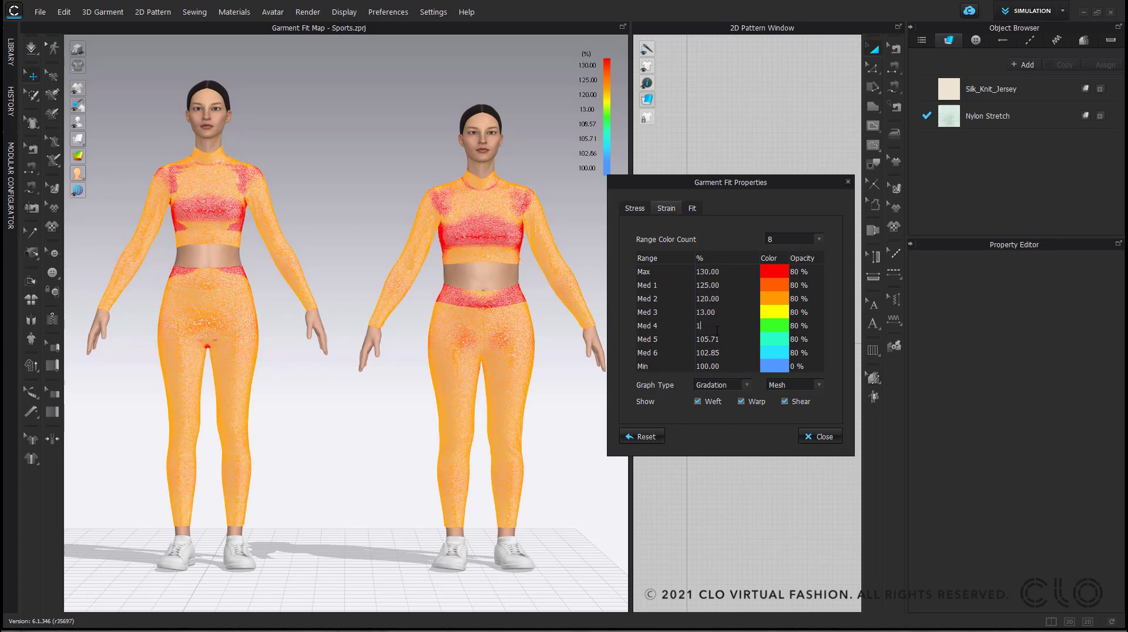
double_click(706, 312)
type("1")
left_click(693, 208)
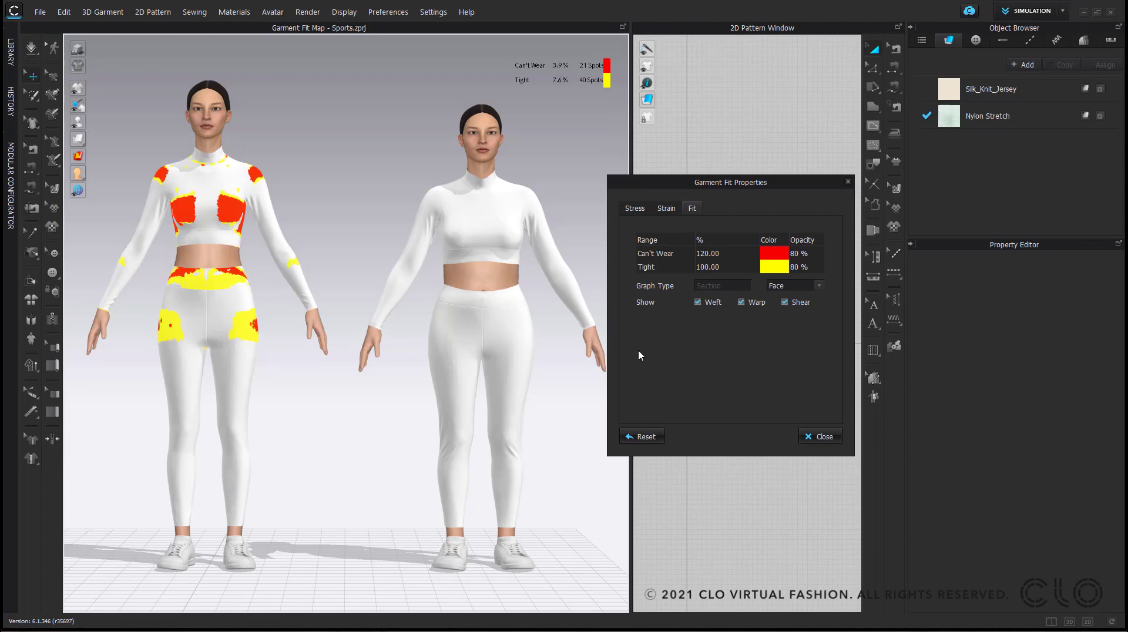
- Compare the customised strain and fit maps and examine the fit map's tight areas on both avatars
left_click(635, 209)
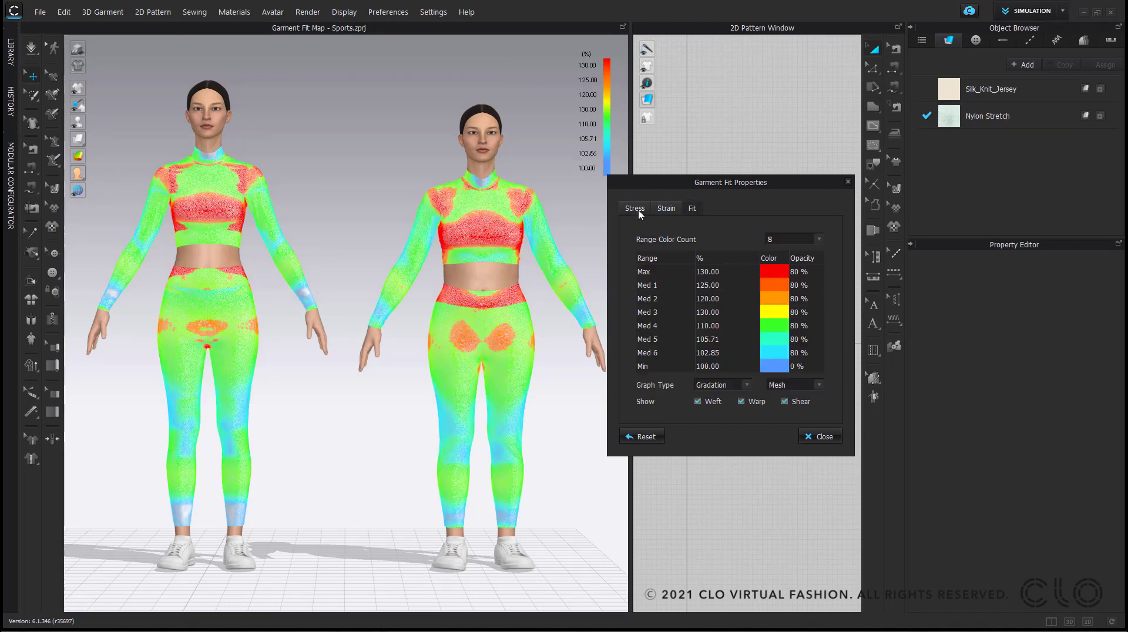
left_click(693, 210)
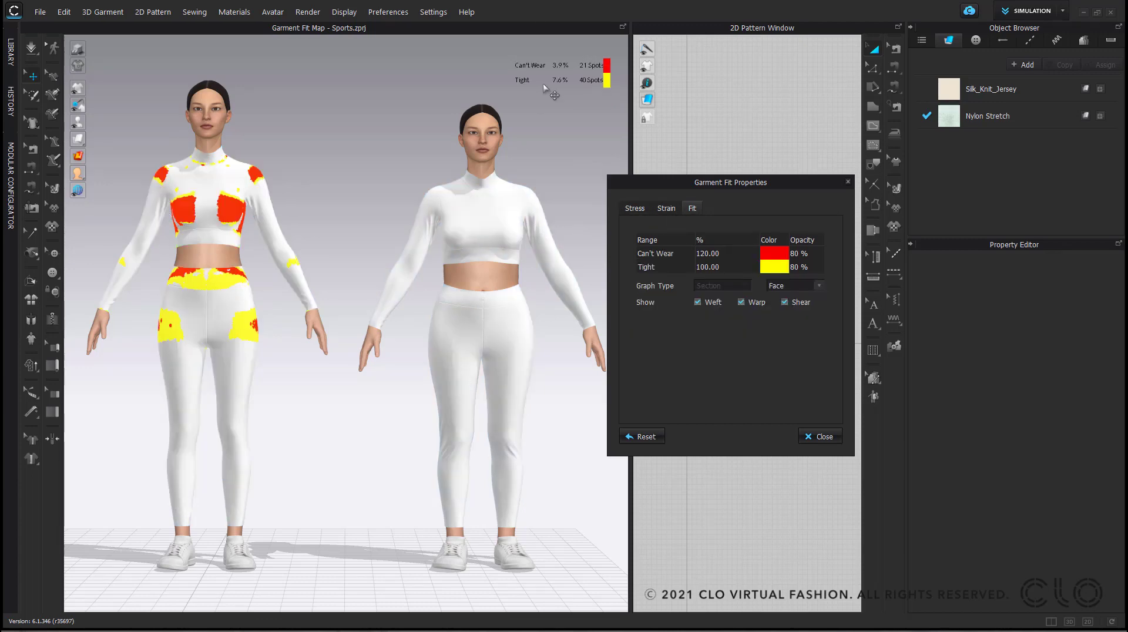
right_click_drag(275, 210, 320, 194)
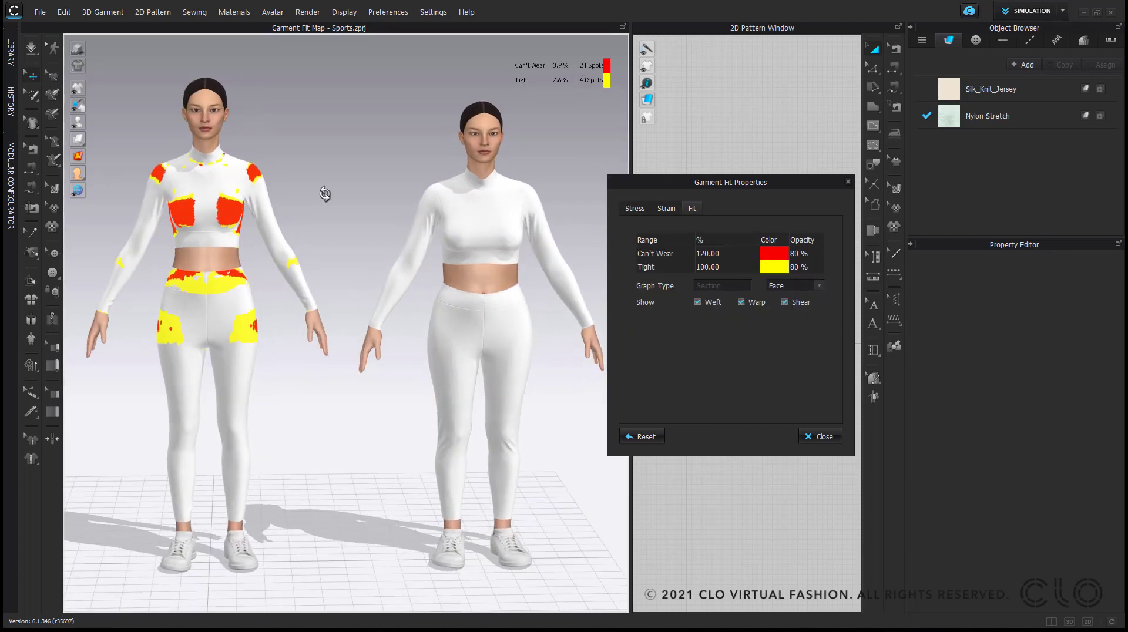
mouse_move(199, 226)
right_mouse_down()
mouse_move(177, 226)
mouse_move(268, 245)
mouse_move(204, 230)
right_mouse_up()
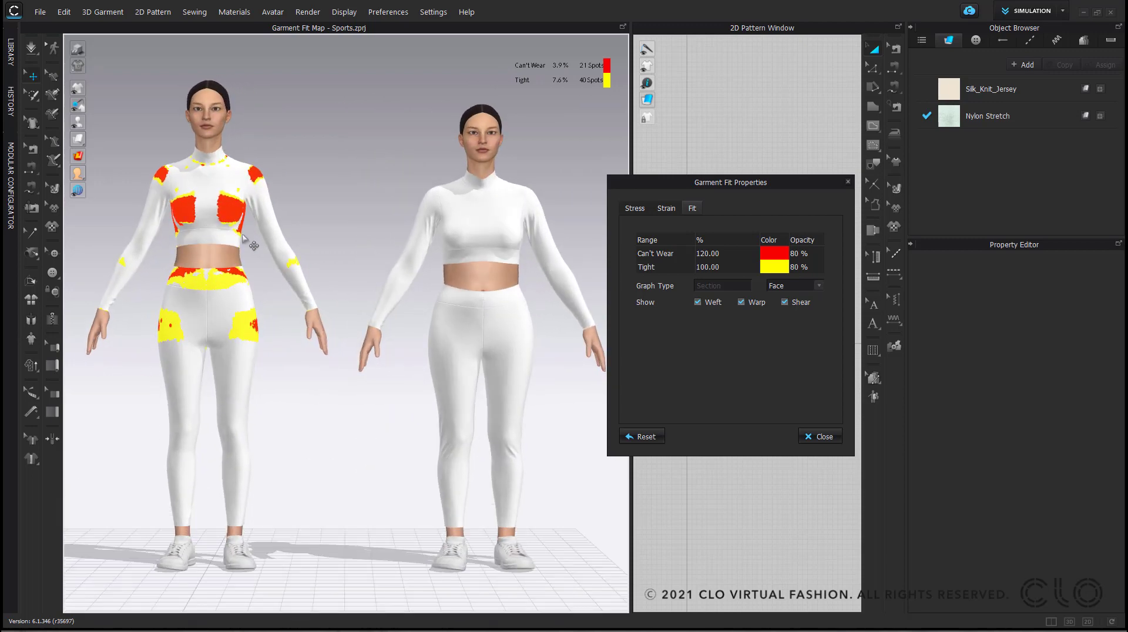
- Reset the stress, strain and fit map settings to their default ranges
left_click(627, 209)
left_click(666, 209)
left_click(694, 209)
left_click(645, 437)
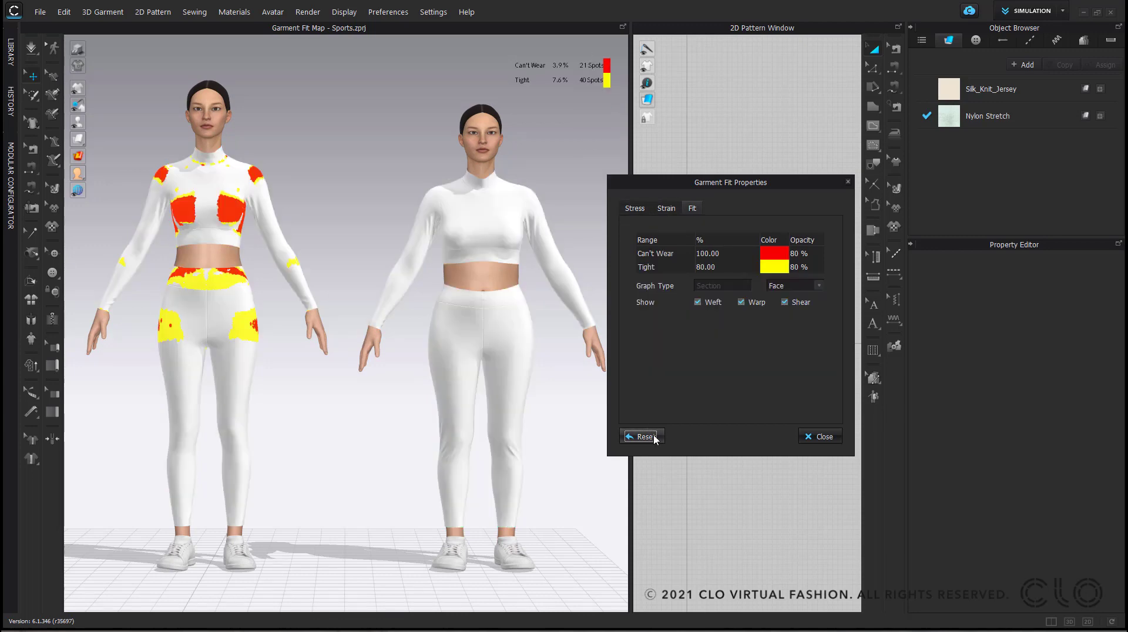
- Set the stress map ranges from Max to Med 6 to 35, 30, 25, 20, 15, 10 and 5 kPa
left_click(635, 208)
left_click_drag(620, 181, 638, 177)
double_click(731, 265)
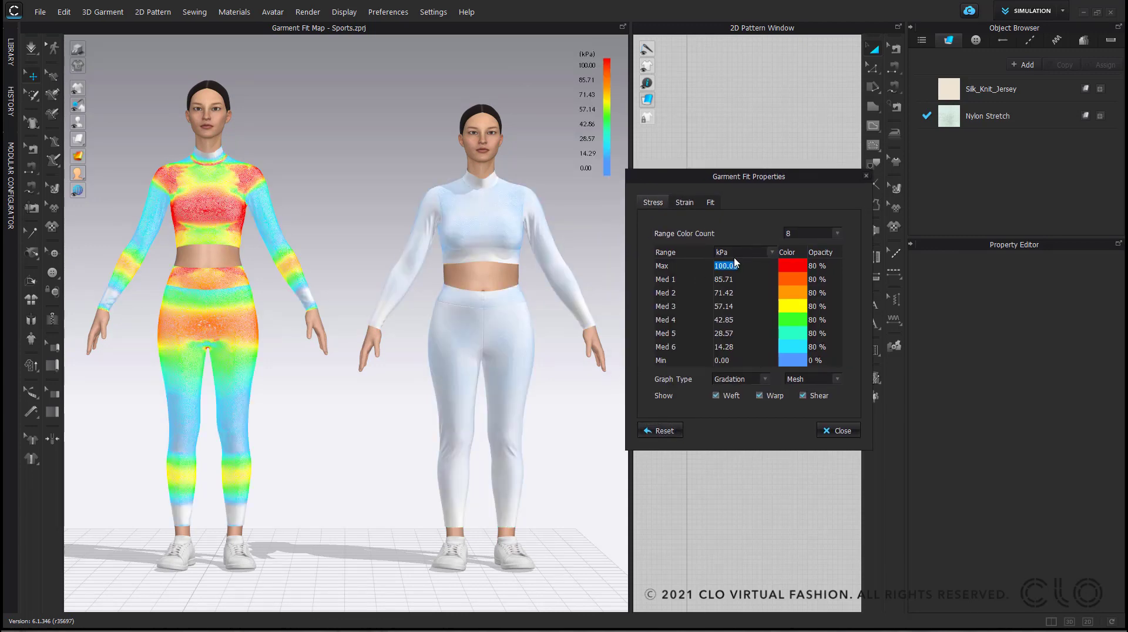
type("35")
double_click(726, 280)
type("30")
double_click(725, 293)
type("25")
double_click(732, 306)
type("20")
key("Tab")
type("15")
key("Tab")
type("10")
key("Tab")
type("5")
key("Tab")
- Check the strain map's ranges, starting with the maximum, and review the fit map settings
left_click(685, 202)
double_click(735, 266)
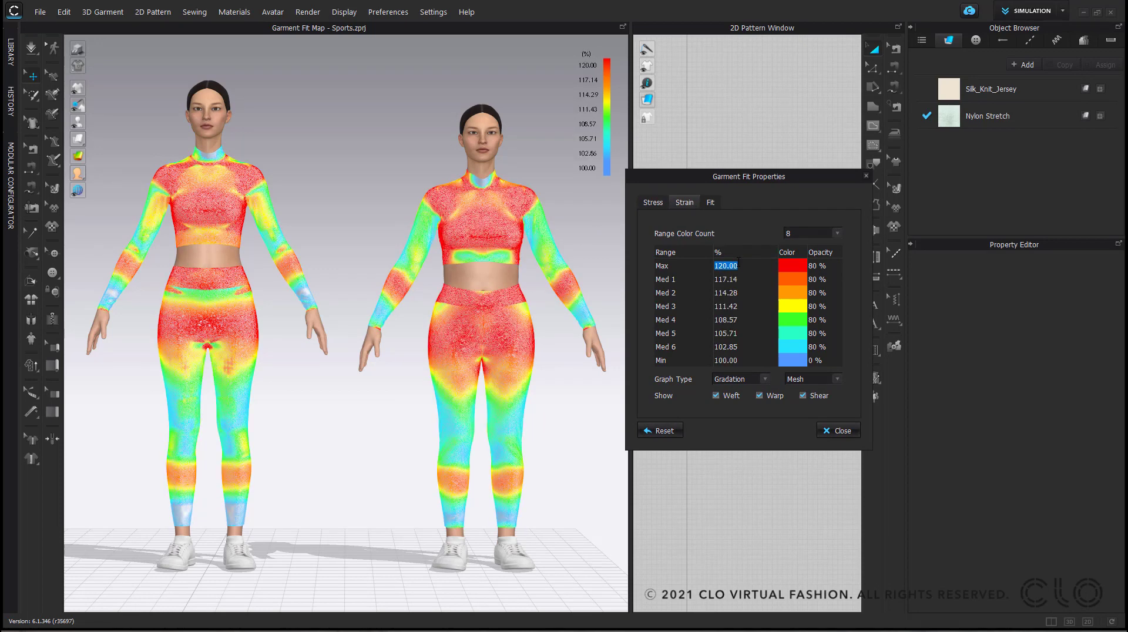
left_click(710, 202)
left_click(32, 46)
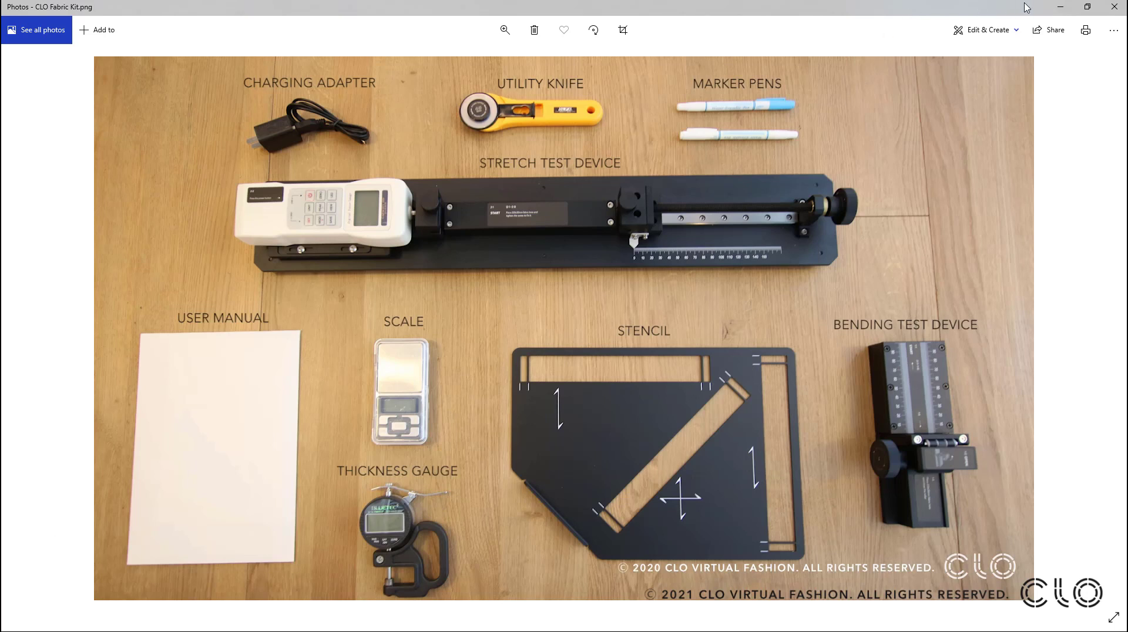
- Leave the CLO Fabric Kit image, switch to CLO and look through the available workspace modes, including Emulator
left_click(1066, 11)
left_click(1062, 15)
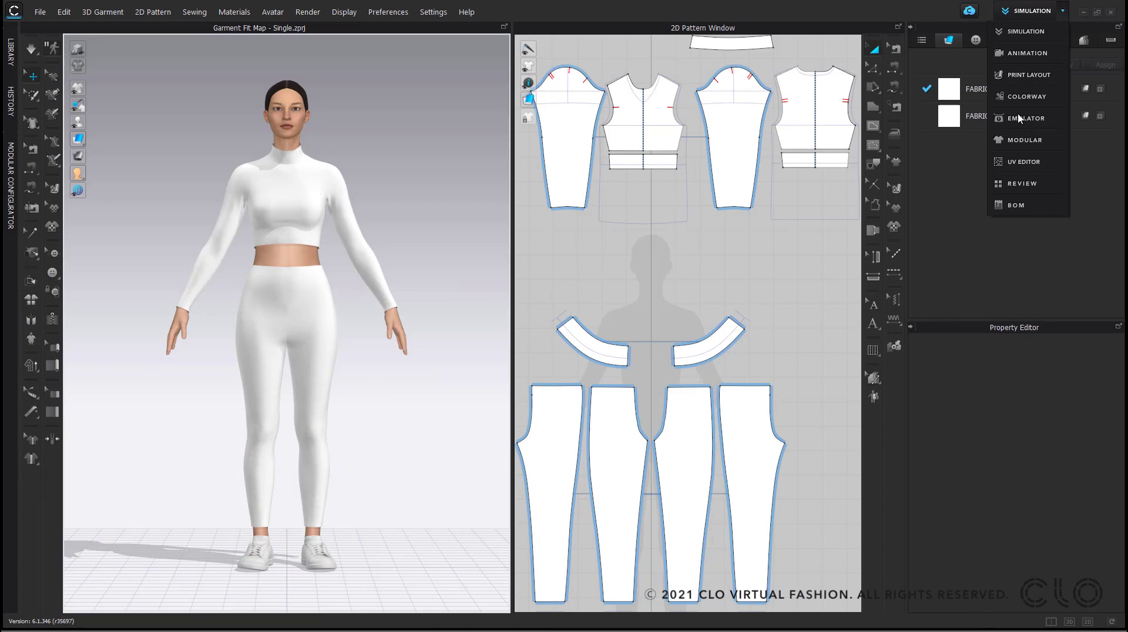
left_click(341, 390)
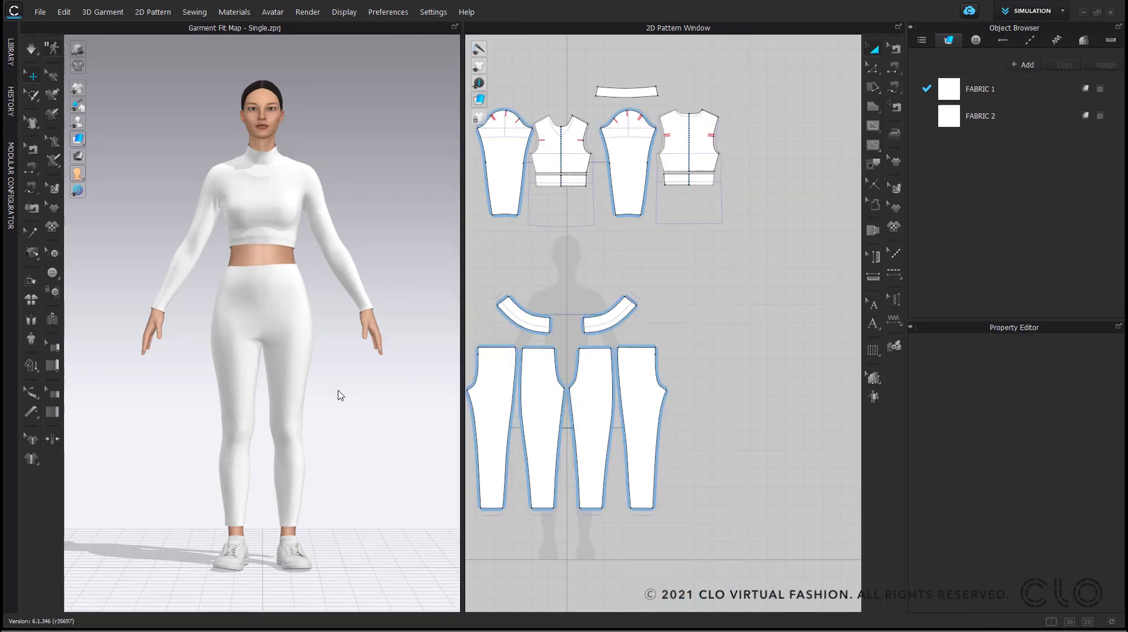
- Load Lycra_Stretch_Wicking.zfab onto FABRIC 1 and Power Stretch_Lycra.zfab onto FABRIC 2 from the Garment Fit Maps folder
left_click(9, 59)
double_click(86, 274)
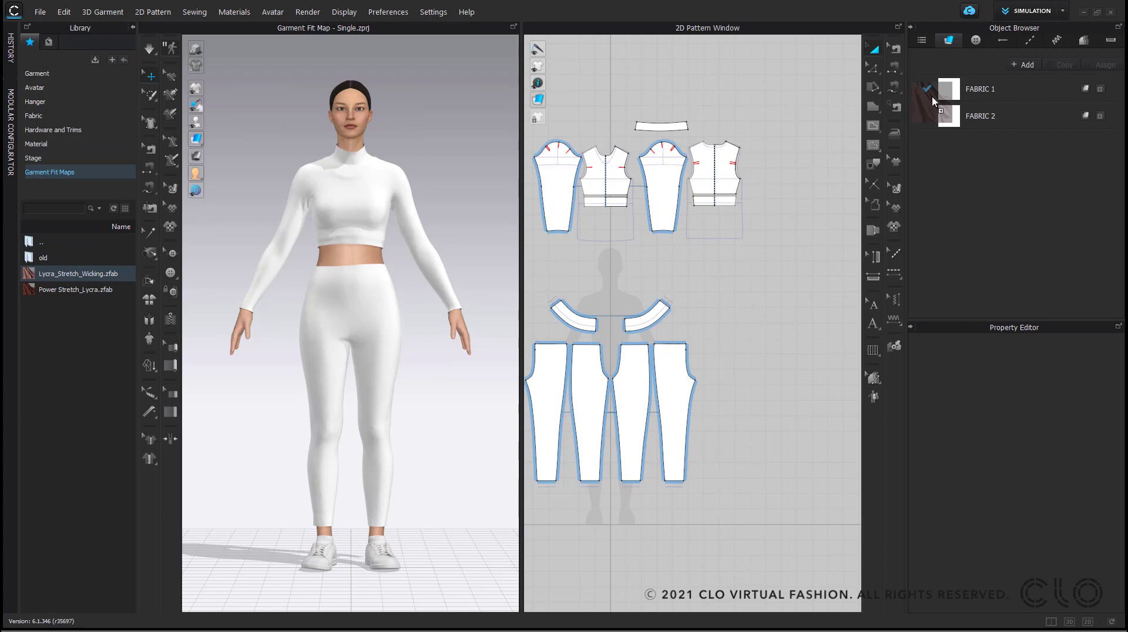
left_click_drag(92, 295, 955, 120)
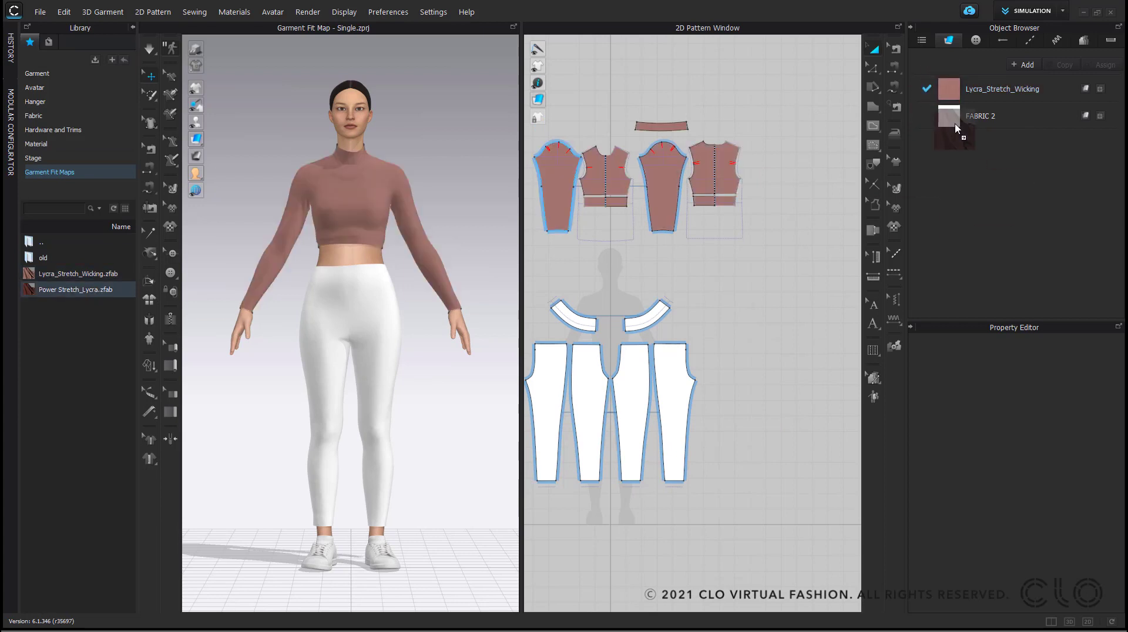
key("b")
key("q")
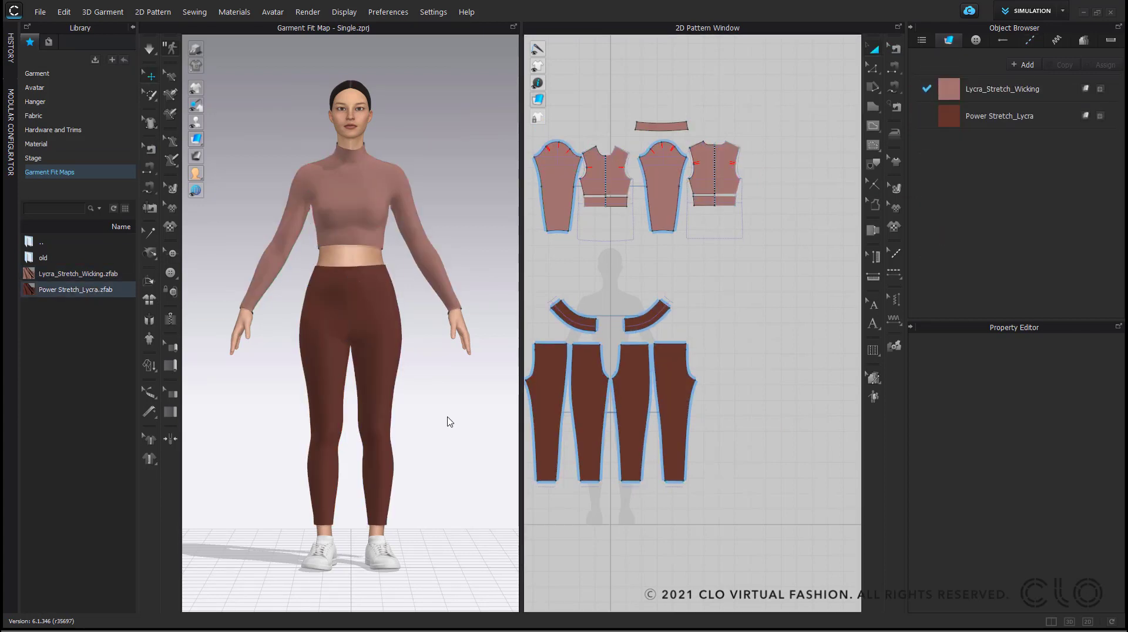
left_click(133, 30)
- Review the avatar's size measurements in the Avatar Editor and look at the Auto Convert to Avatar option
left_click(273, 12)
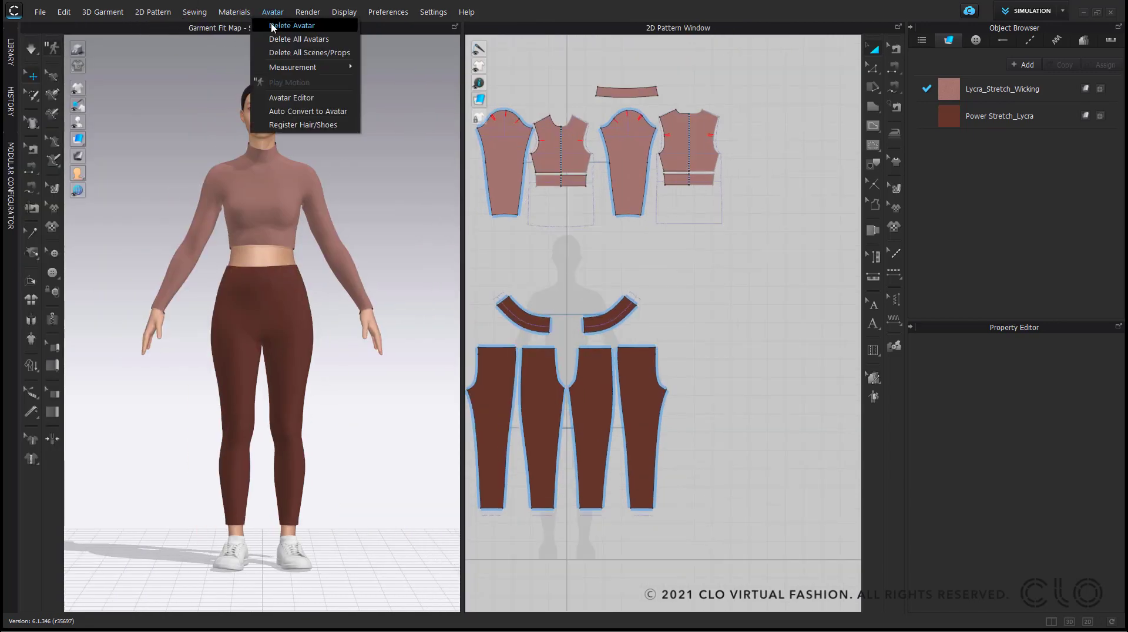
left_click(277, 103)
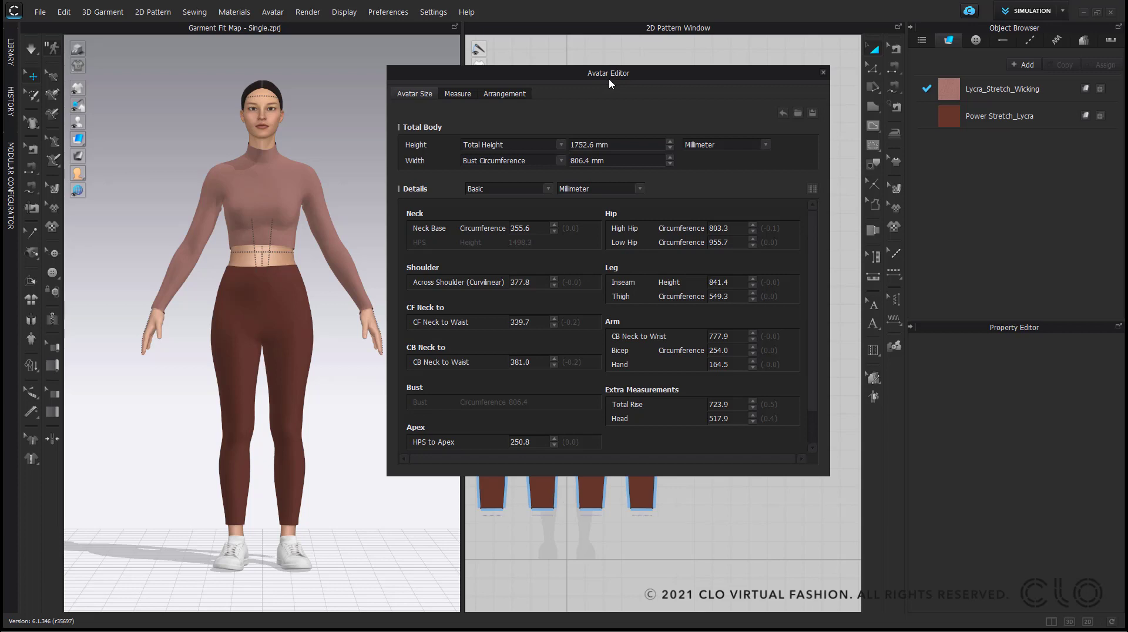
left_click(821, 71)
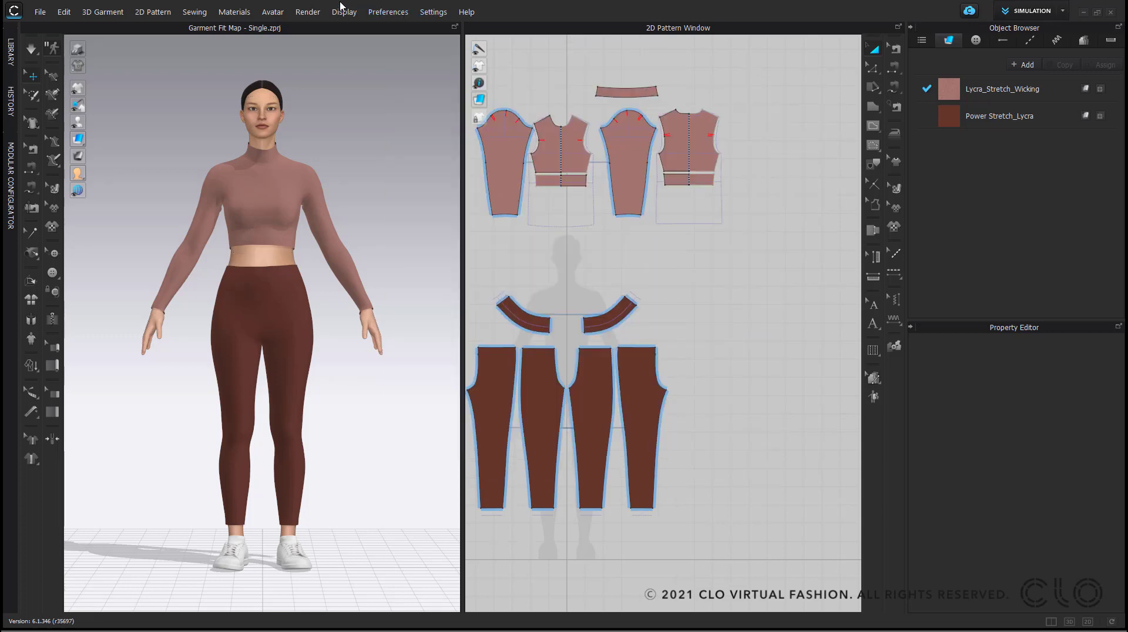
left_click(273, 12)
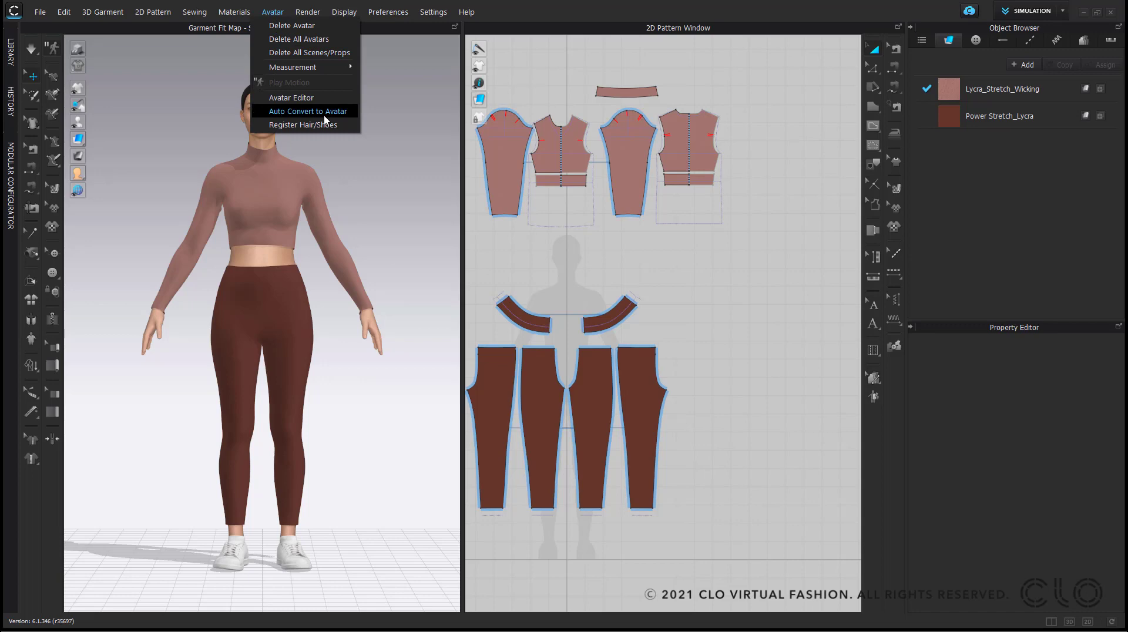
left_click(272, 13)
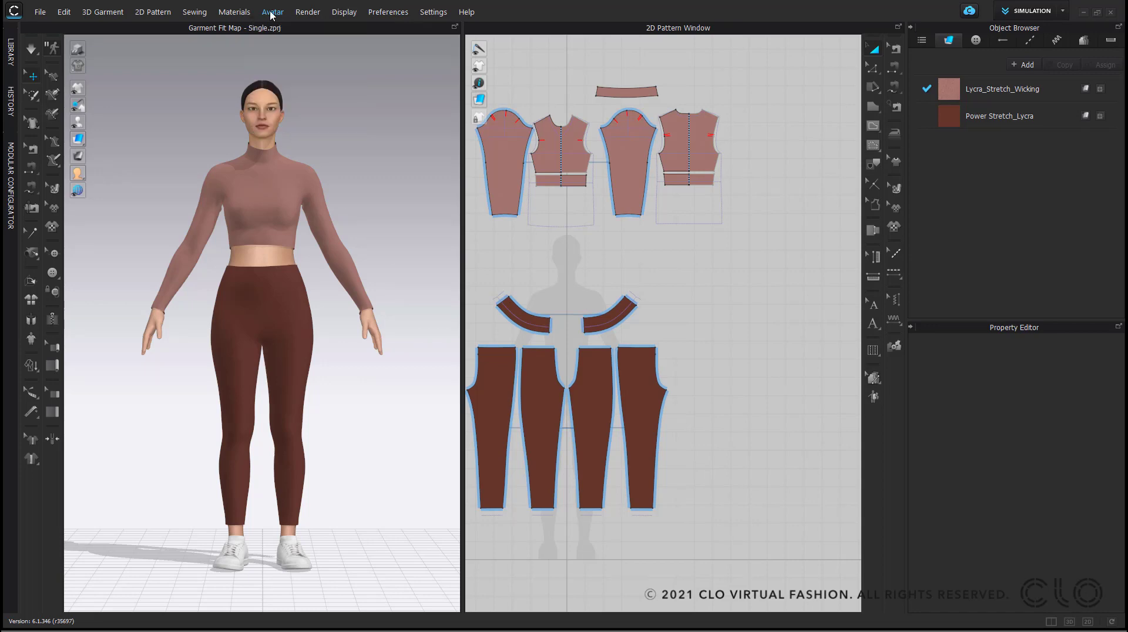
- Add the sports bra garment from the library to the current project
left_click(10, 52)
double_click(51, 289)
left_click(549, 375)
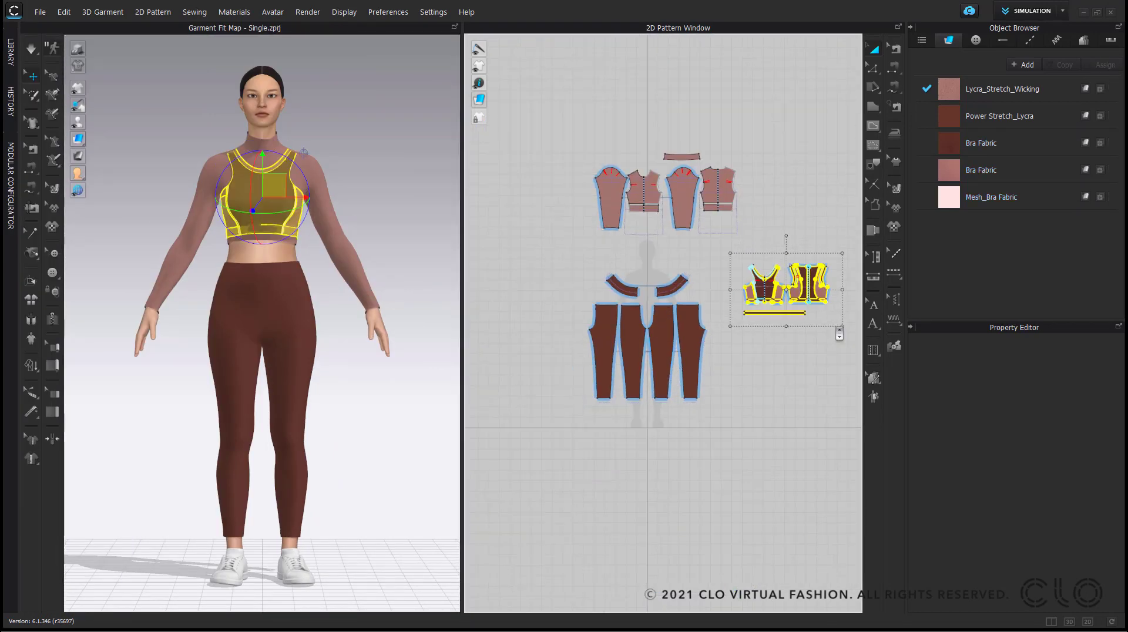
- Set the bra pattern pieces' layer to -1 and simulate the bra beneath the long-sleeve top
left_click(1077, 499)
type("-1")
key("Return")
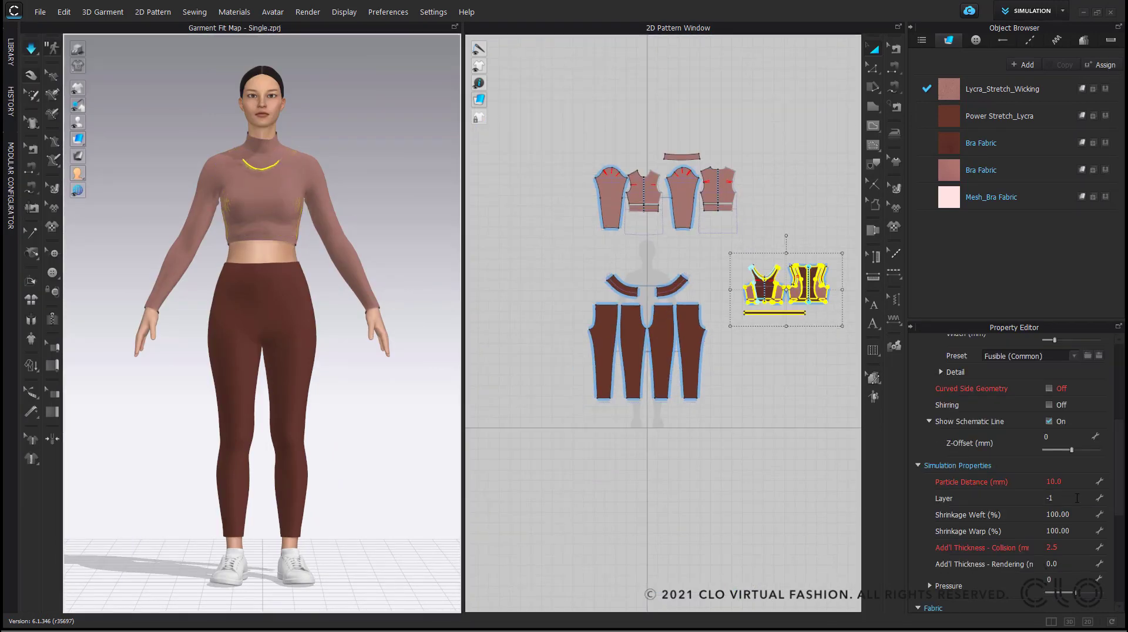
double_click(1050, 497)
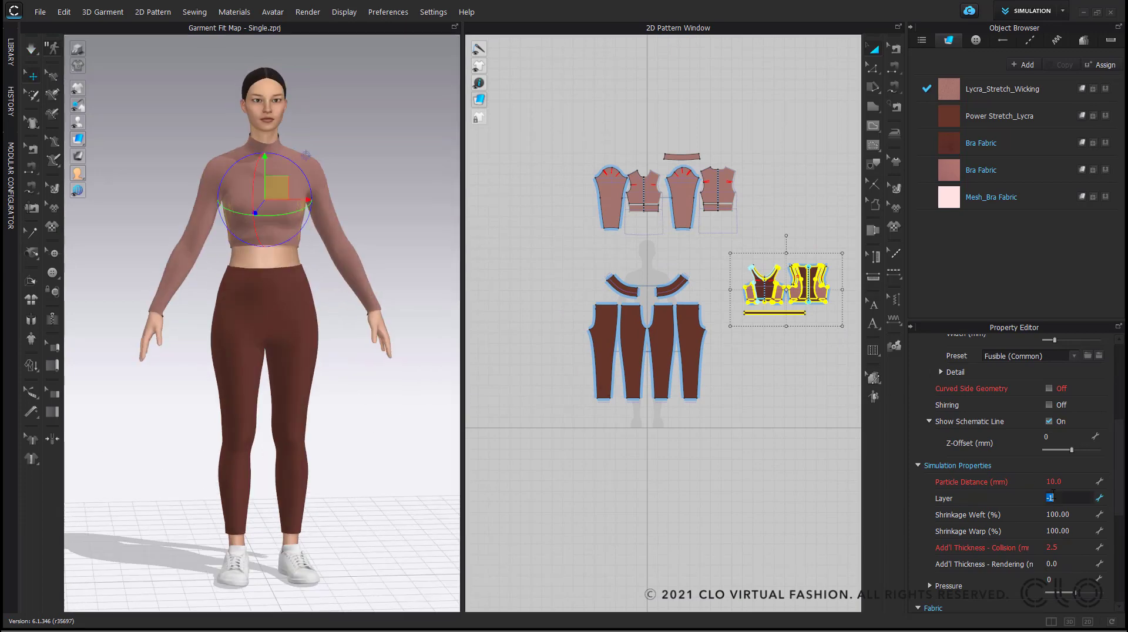
left_click(391, 383)
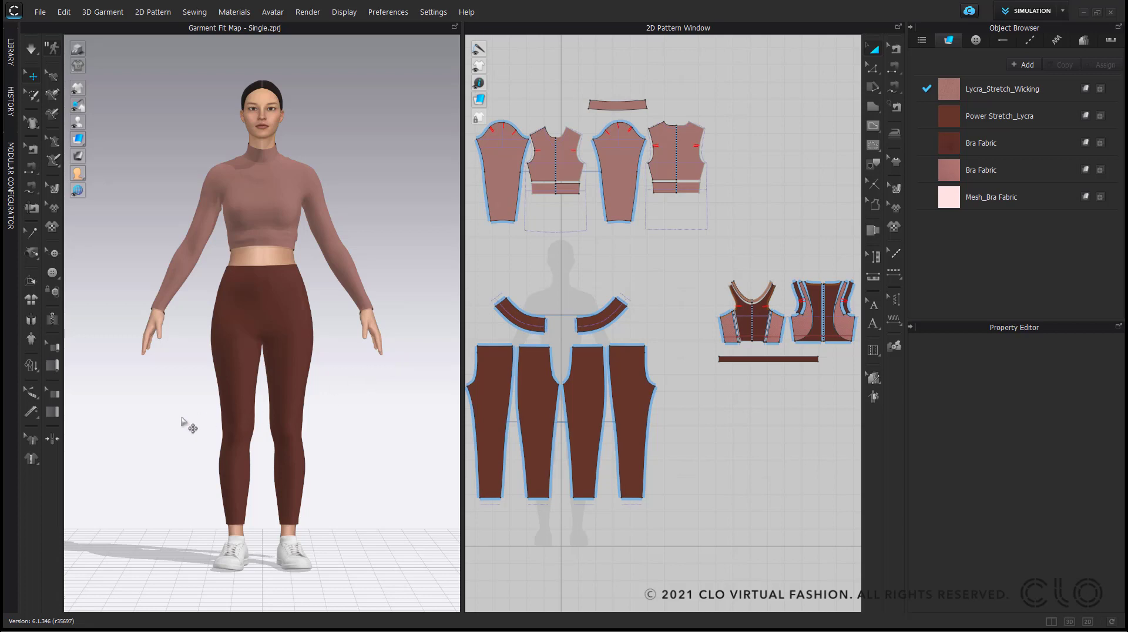
- Look through the avatar measure tools and show the patterns' reference lines on the garment in the 3D view
left_click(34, 419)
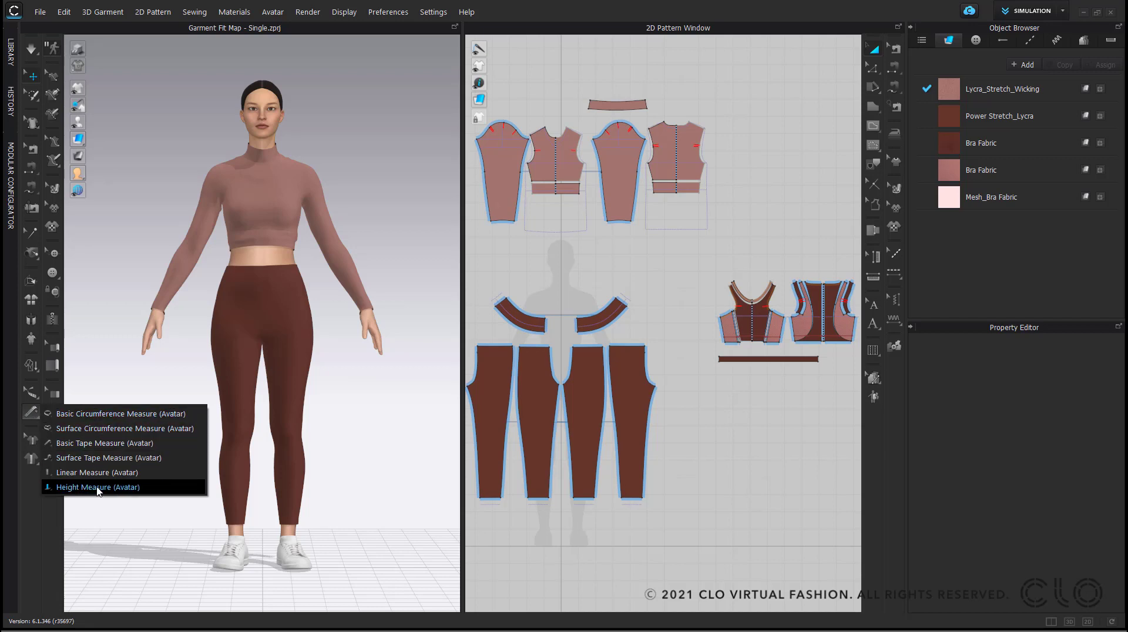
left_click(78, 88)
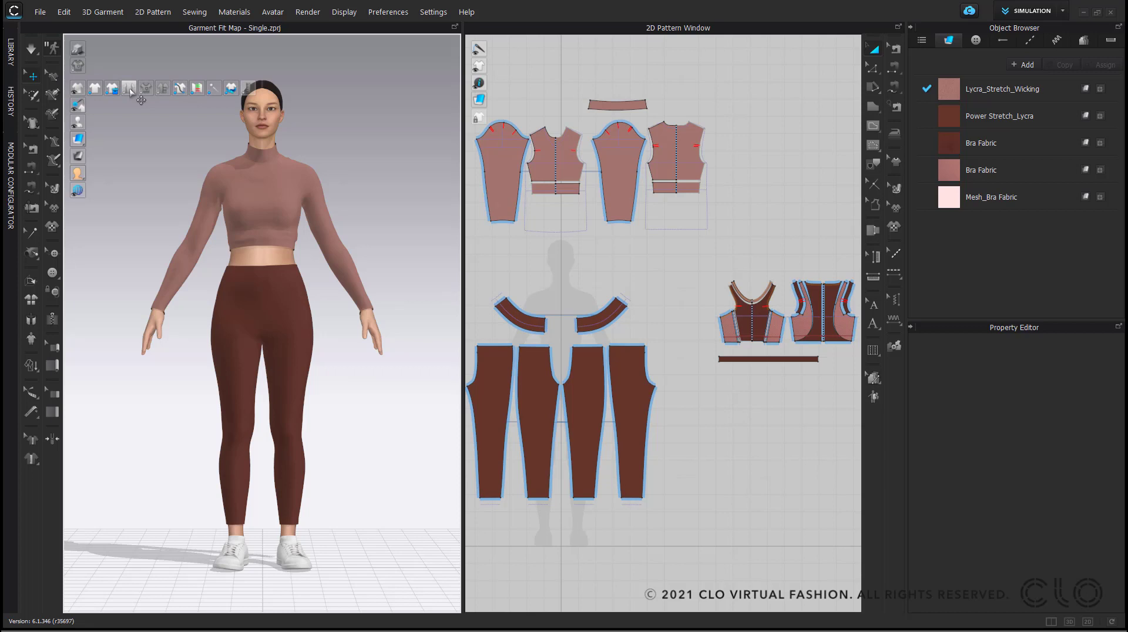
left_click(162, 89)
- Draw a Basic Tape Measure about 125 mm long on the avatar's shoulder, from the neck base to the shoulder point
left_click(32, 411)
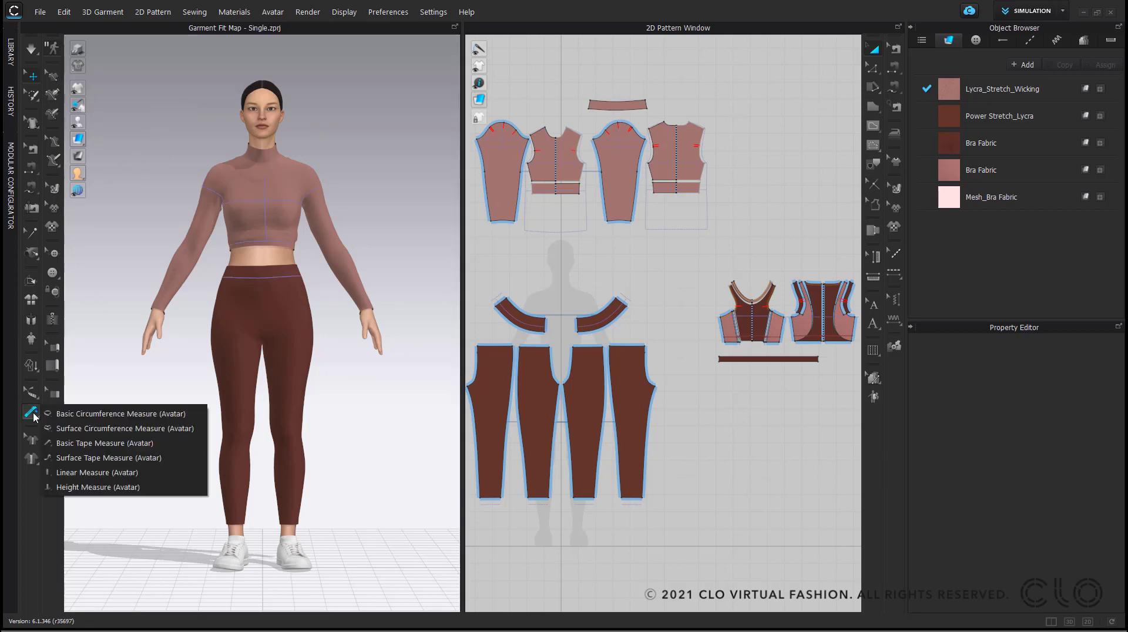
left_click(99, 444)
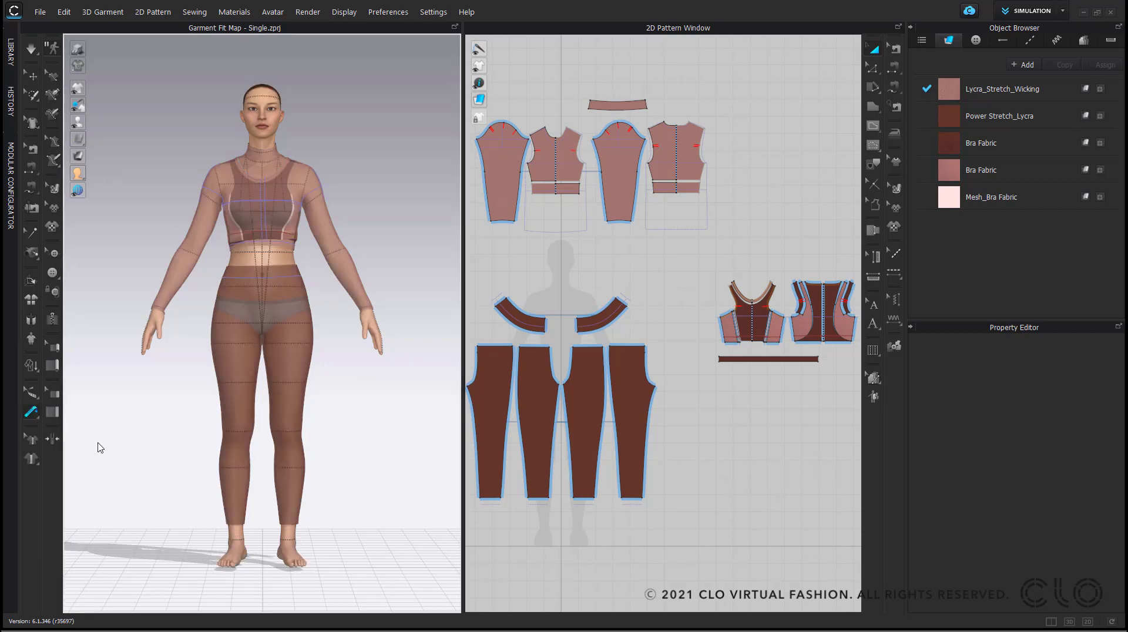
right_click_drag(98, 448, 198, 228)
scroll(314, 321, "up", 6)
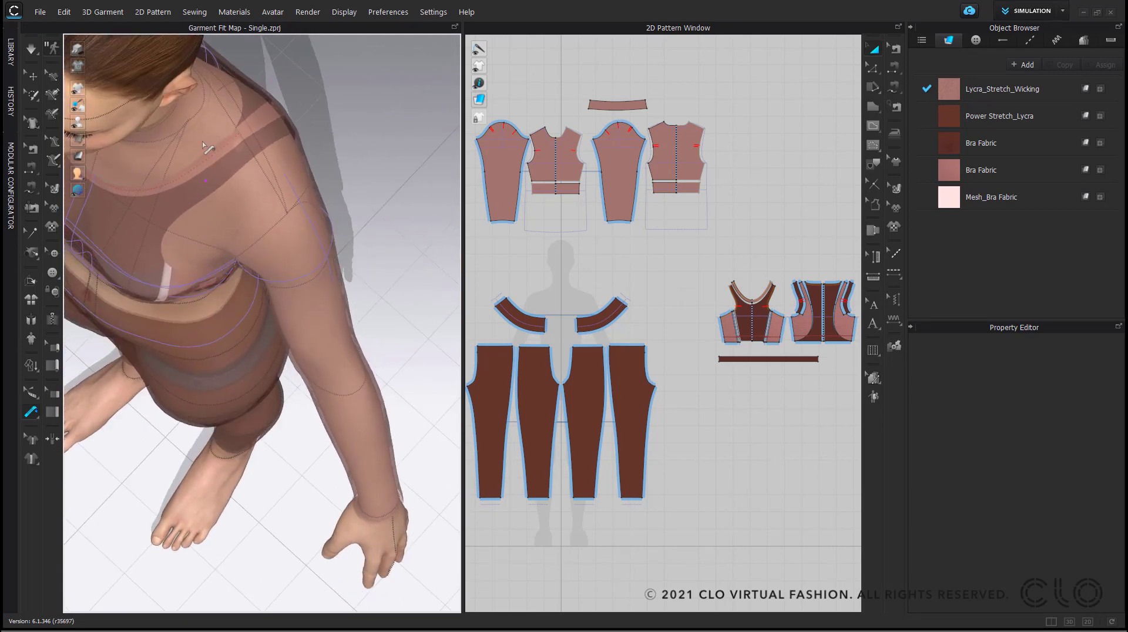
left_click(199, 111)
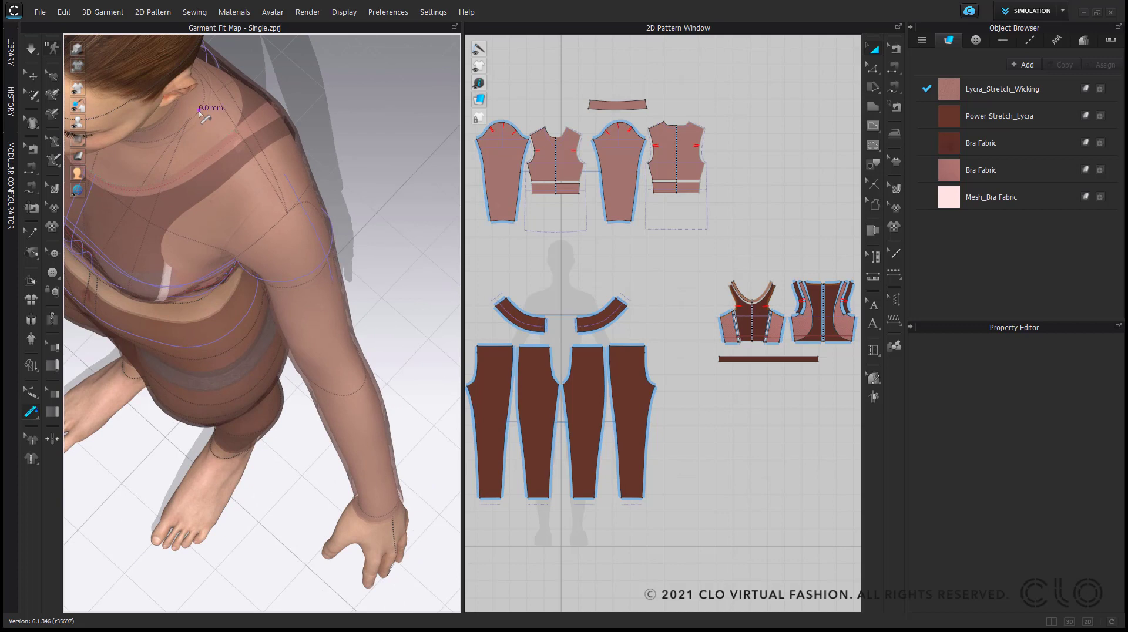
left_click(287, 213)
- Attach the top's shoulder seam to the avatar's shoulder measure with Attach to Measure and simulate the garment
left_click(30, 396)
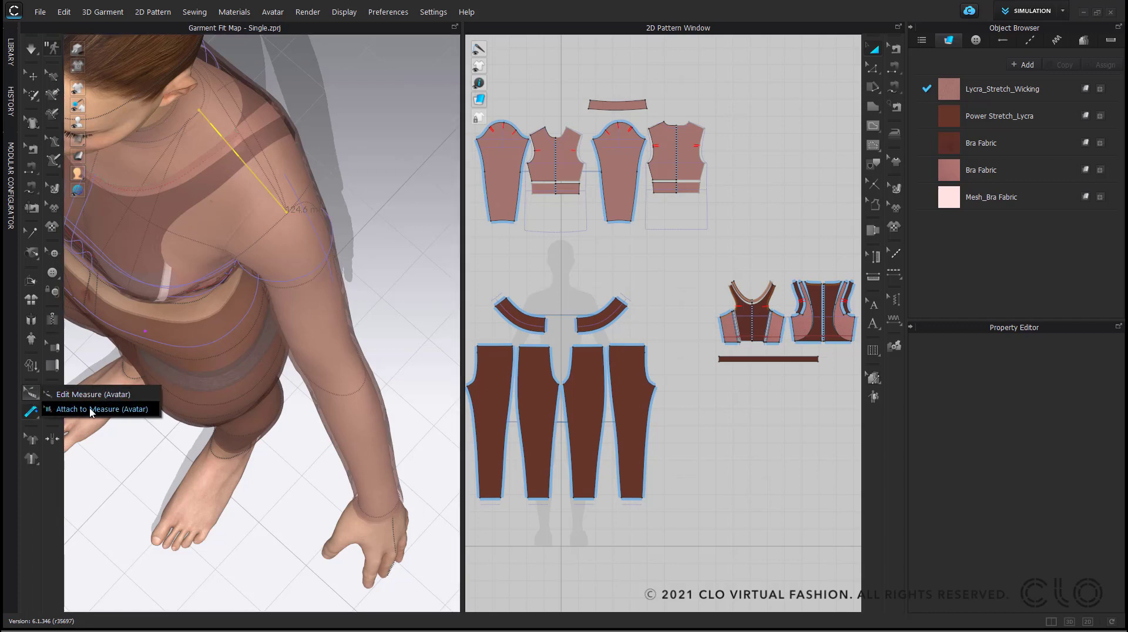
left_click(91, 409)
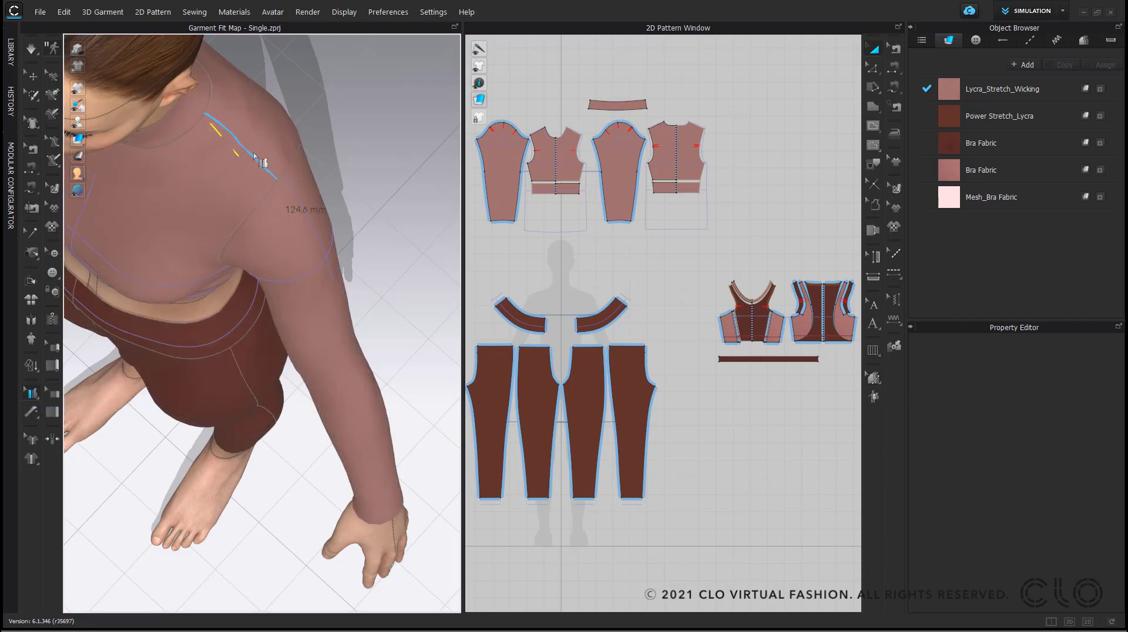
left_click(248, 151)
key("space")
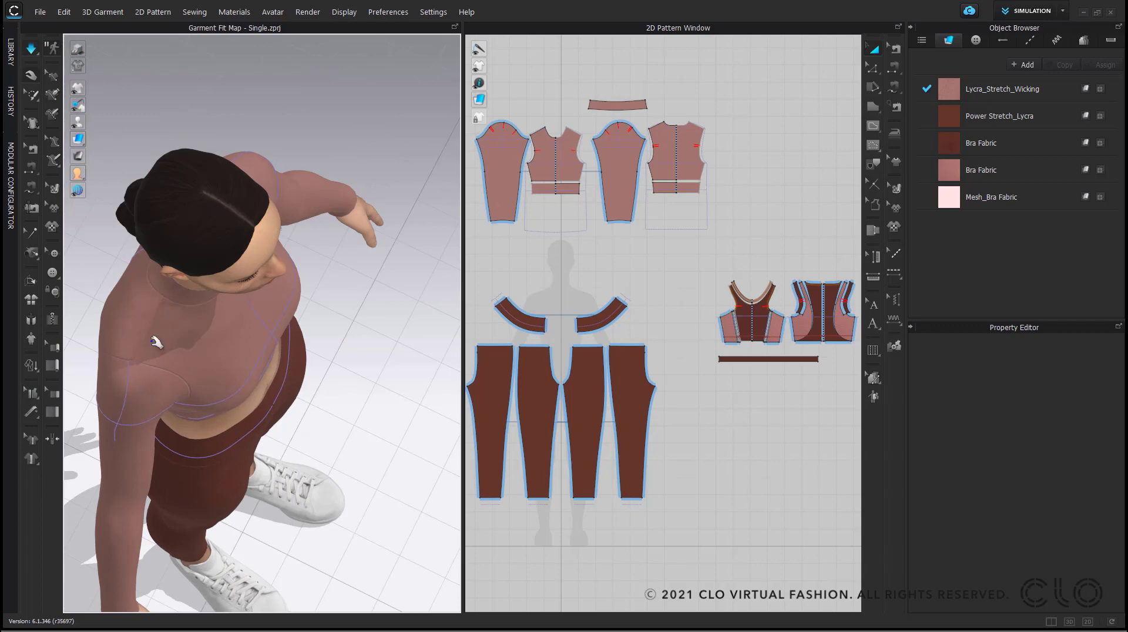
- Apply the FV2_08_Running.pos pose to the avatar with Pose Only (Maintain Avatar Size) and Maintain Current Shoe Pose
left_click(11, 52)
left_click(35, 87)
double_click(51, 274)
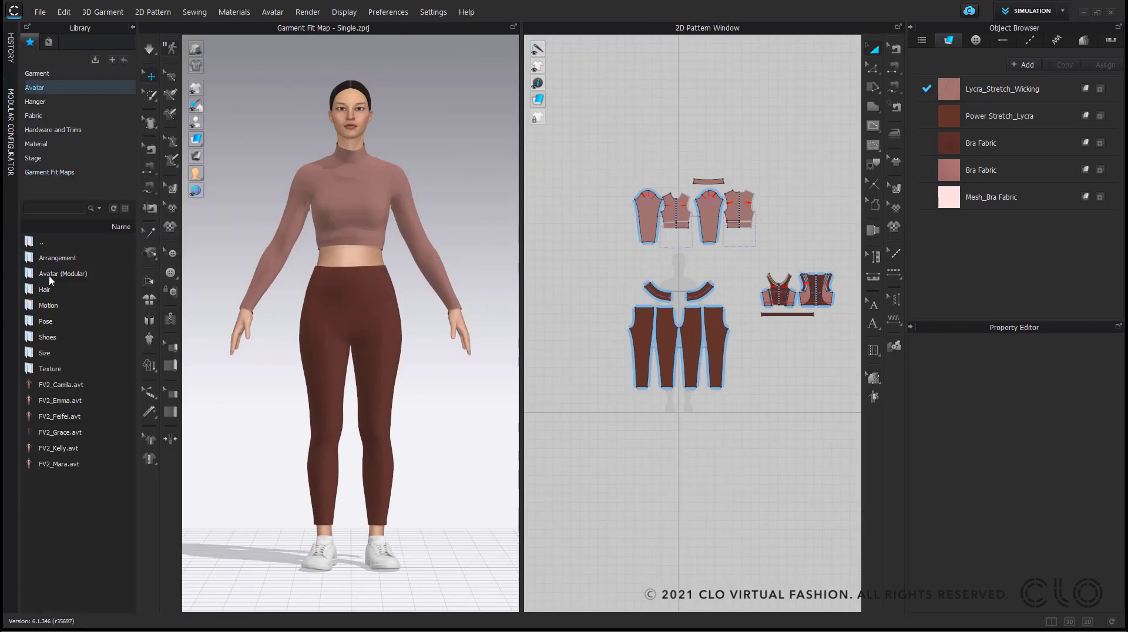
double_click(51, 322)
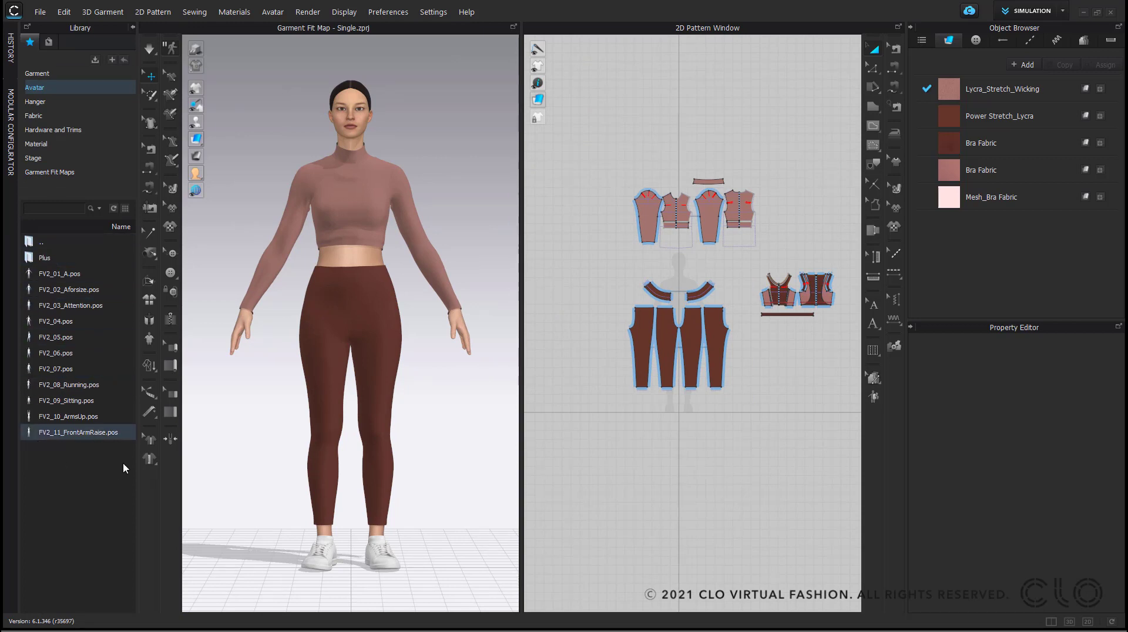
double_click(51, 386)
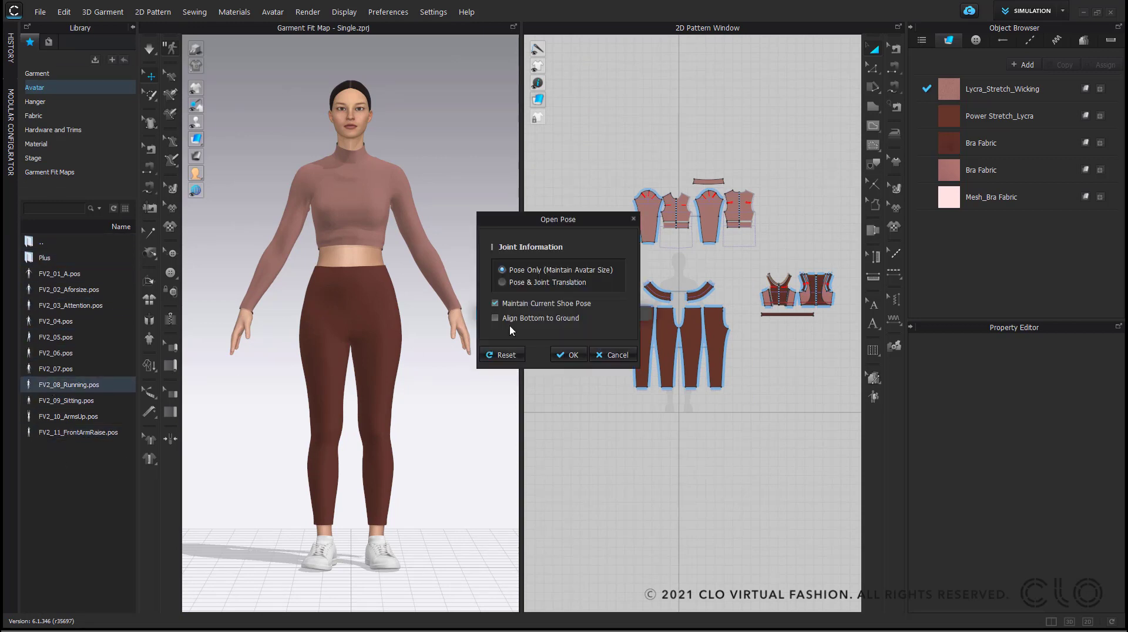
left_click(570, 357)
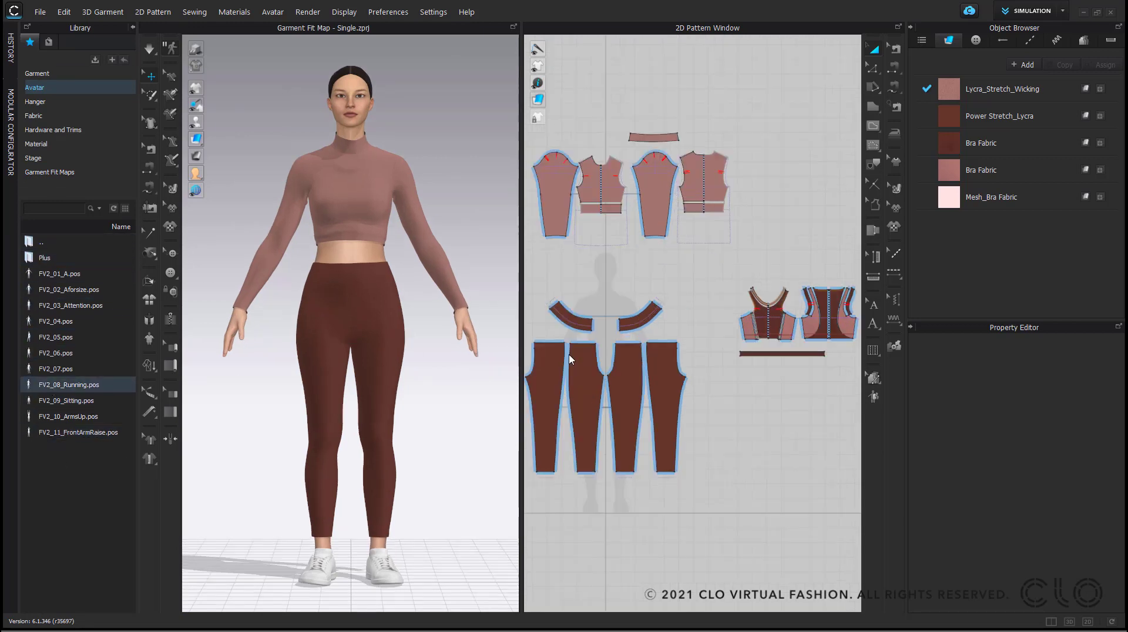
left_click(132, 28)
- Display the avatar's X-Ray joints, inspect the running pose from the side, toggle the IK joint mapping and hide the joints
mouse_move(79, 122)
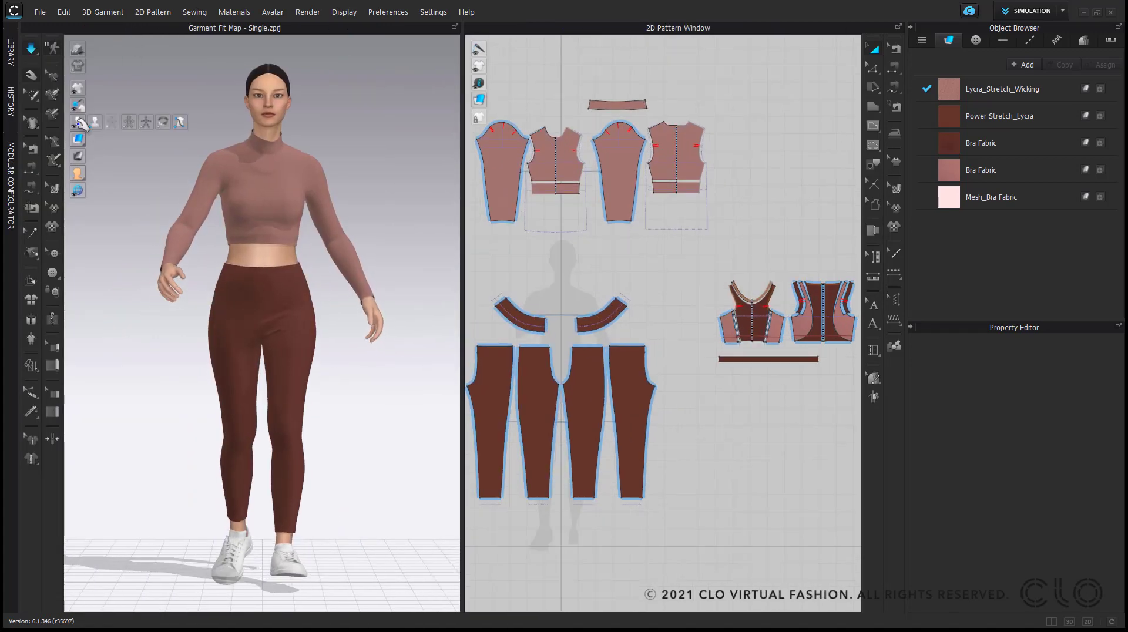
left_click(146, 122)
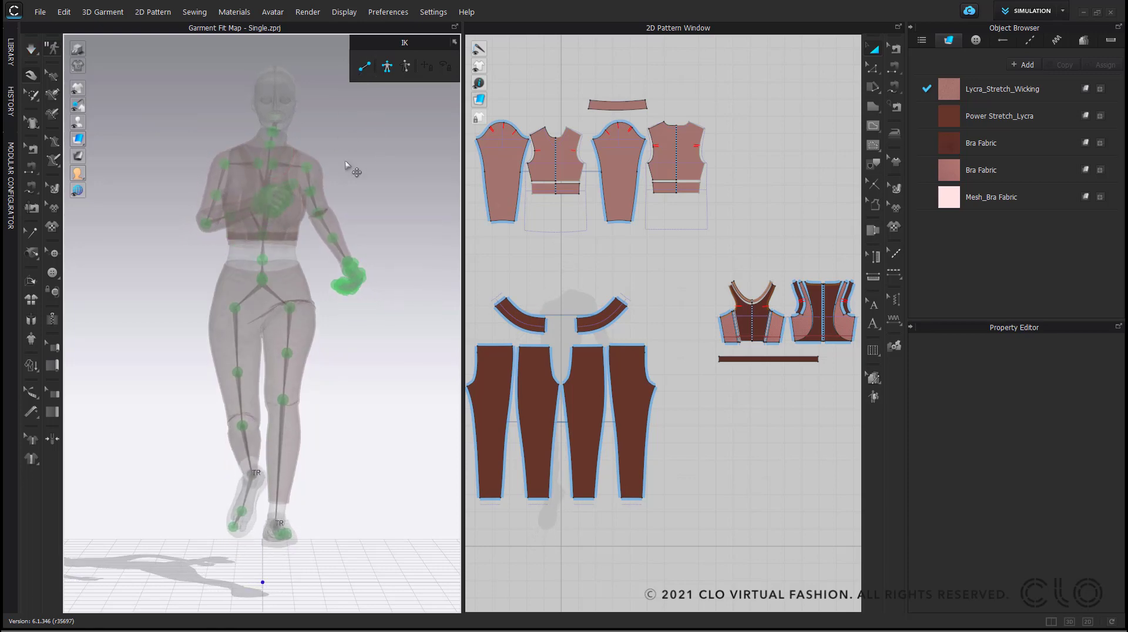
right_click_drag(353, 170, 441, 176)
right_click_drag(367, 175, 259, 177)
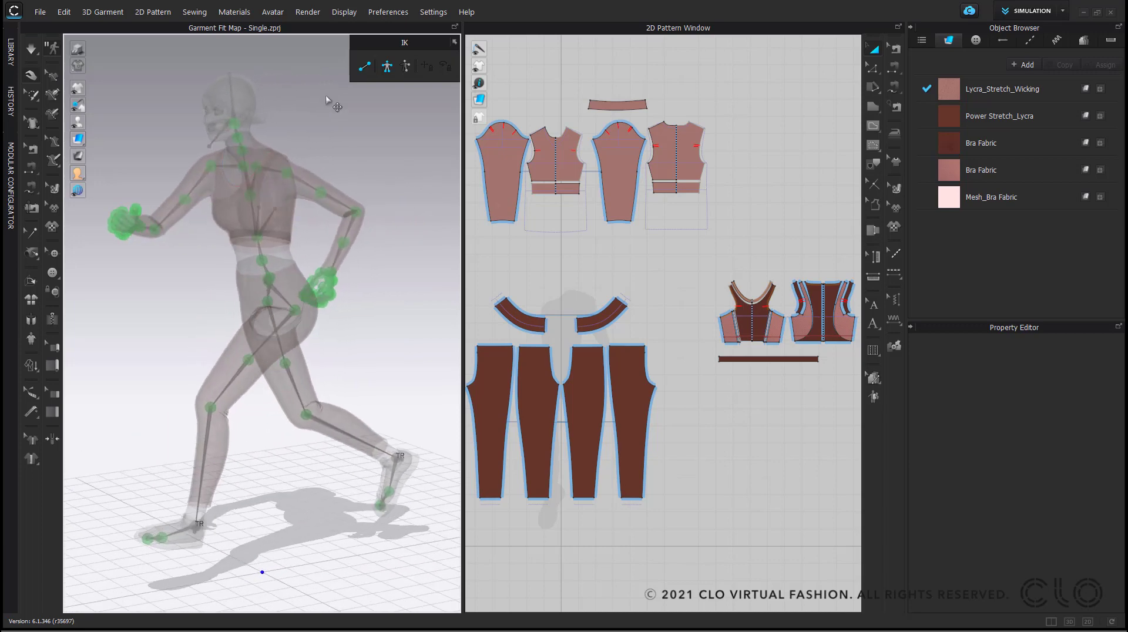
left_click(363, 72)
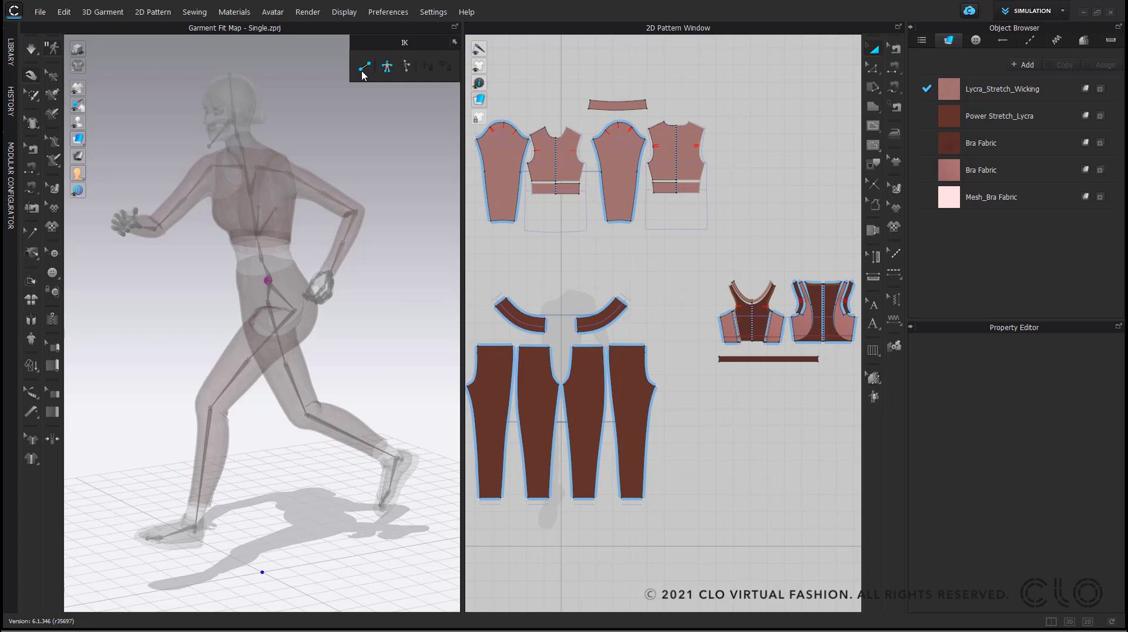
left_click(363, 71)
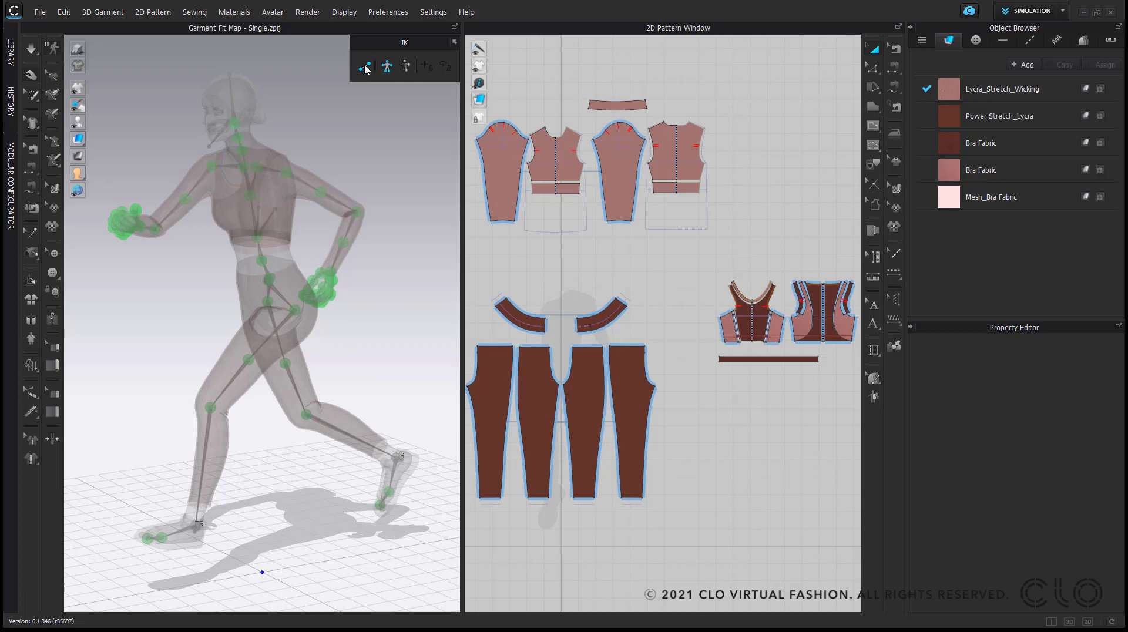
mouse_move(77, 122)
left_click(146, 124)
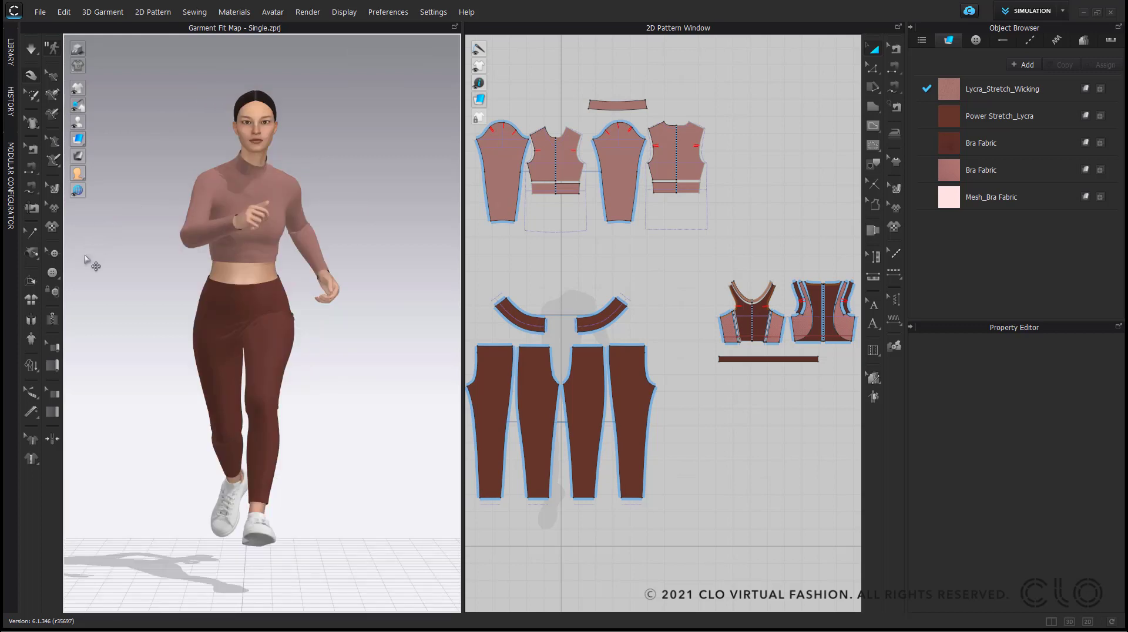
- Make the garment Hi-Res with 5 mm particle distance and Fitting (Accurate Fabric) simulation quality, and simulate it
mouse_move(33, 369)
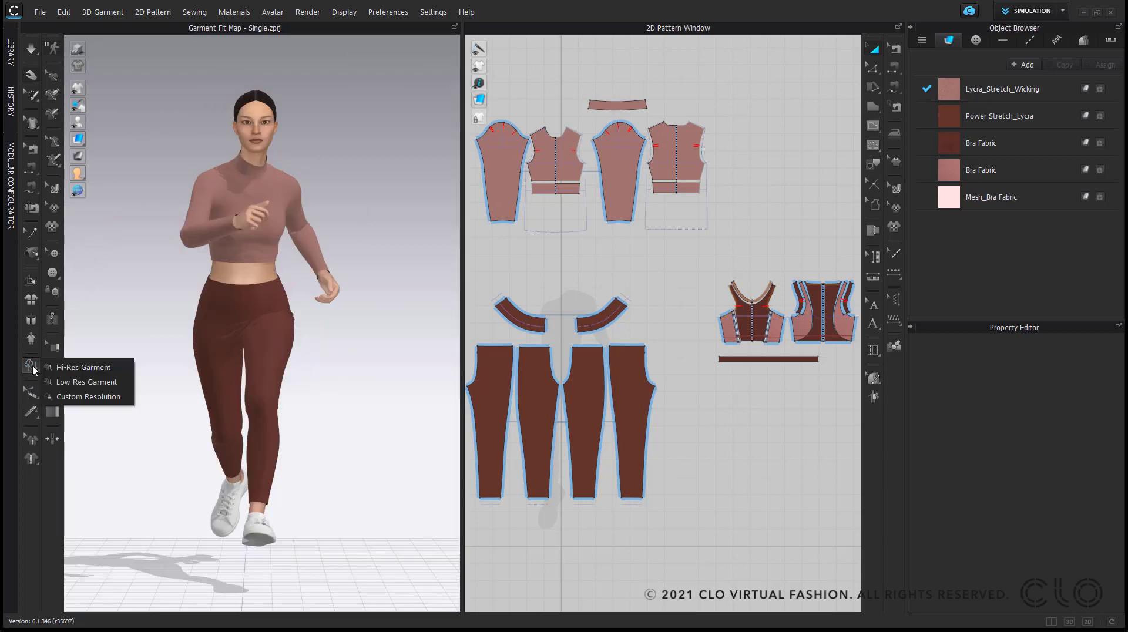
left_click(76, 370)
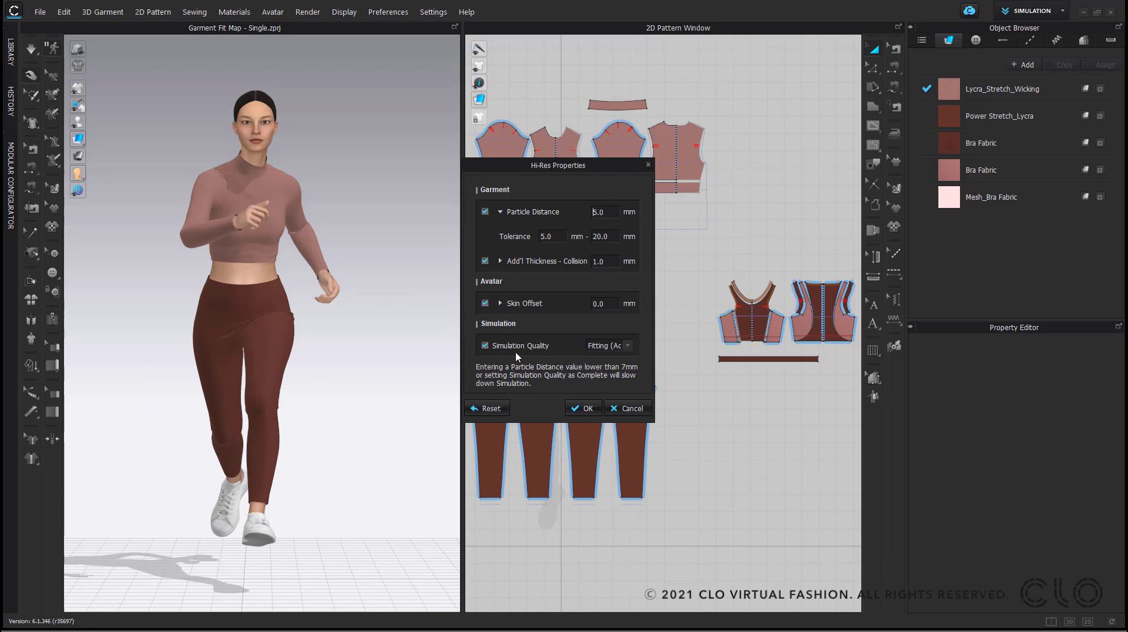
left_click(628, 346)
left_click(584, 409)
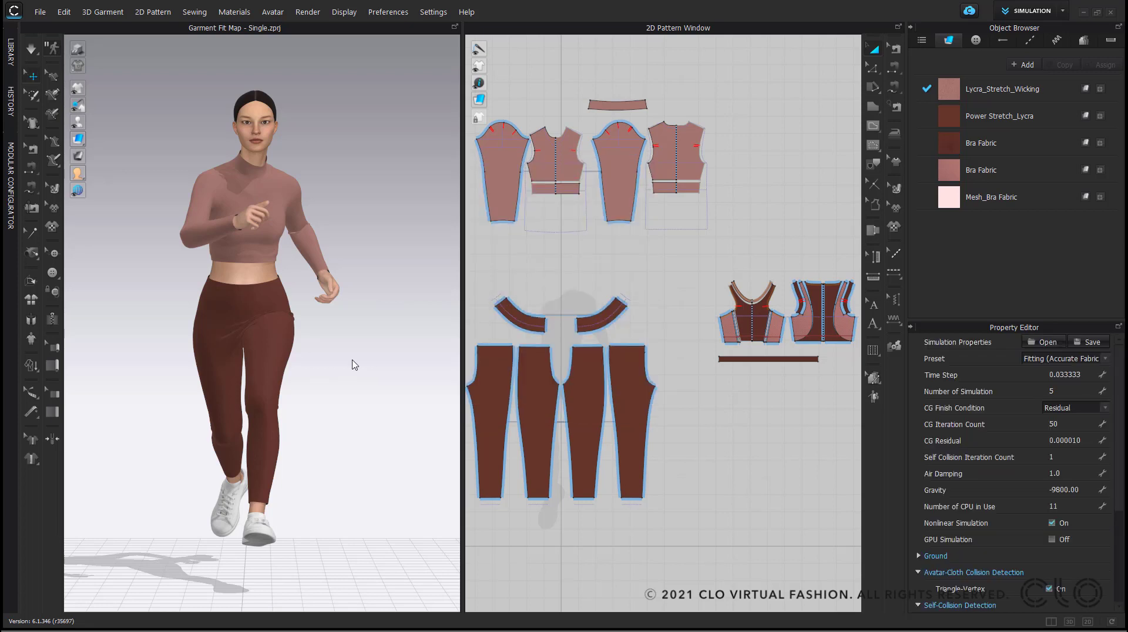
left_click(31, 47)
left_click(70, 76)
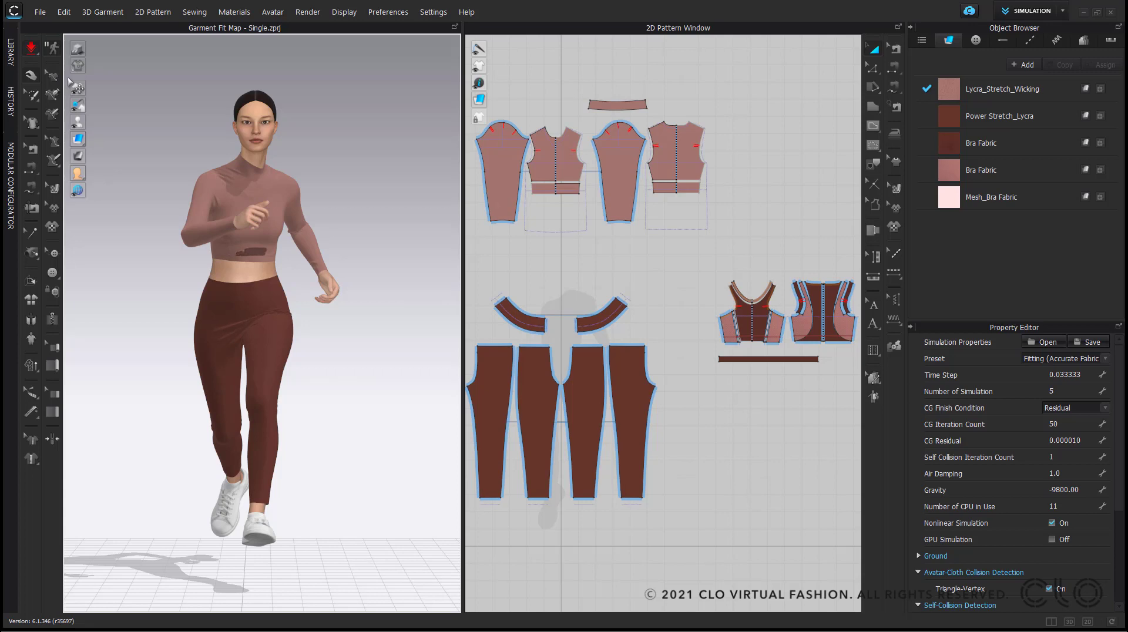
- Stop the simulation and examine the physical properties of the Power Stretch_Lycra and Lycra_Stretch_Wicking fabrics
key("space")
left_click(406, 368)
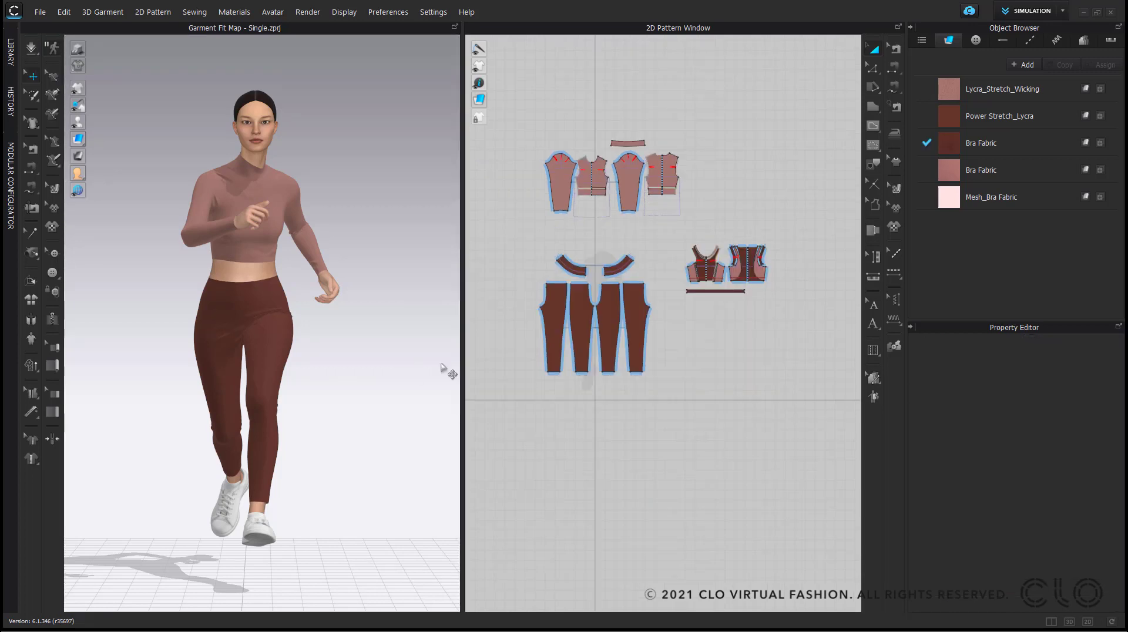
left_click(1006, 123)
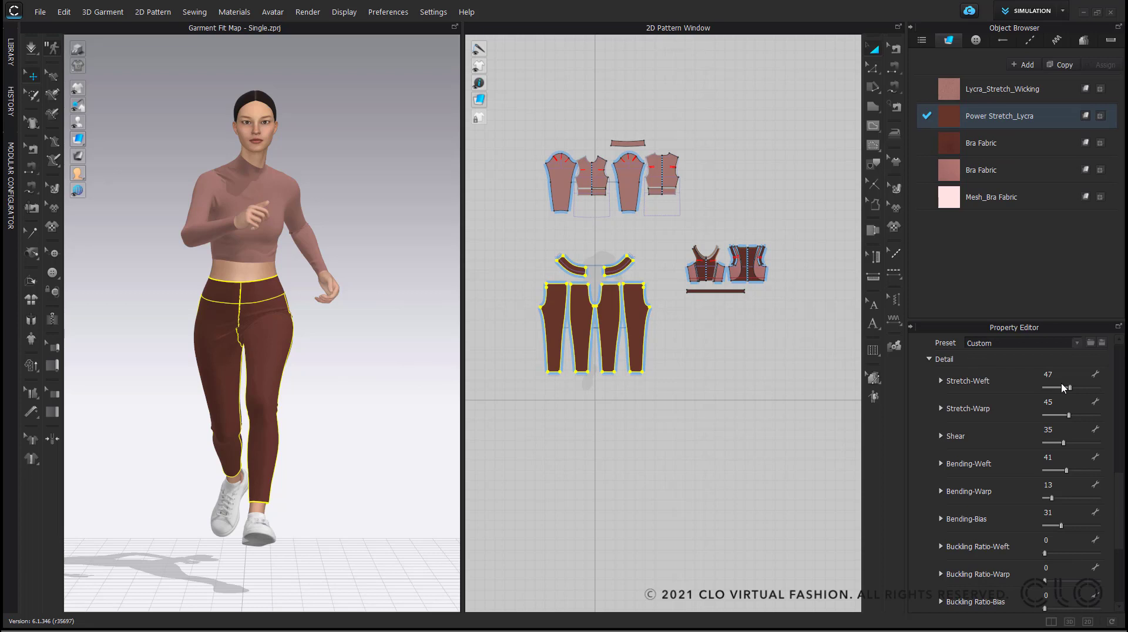
left_click(1026, 92)
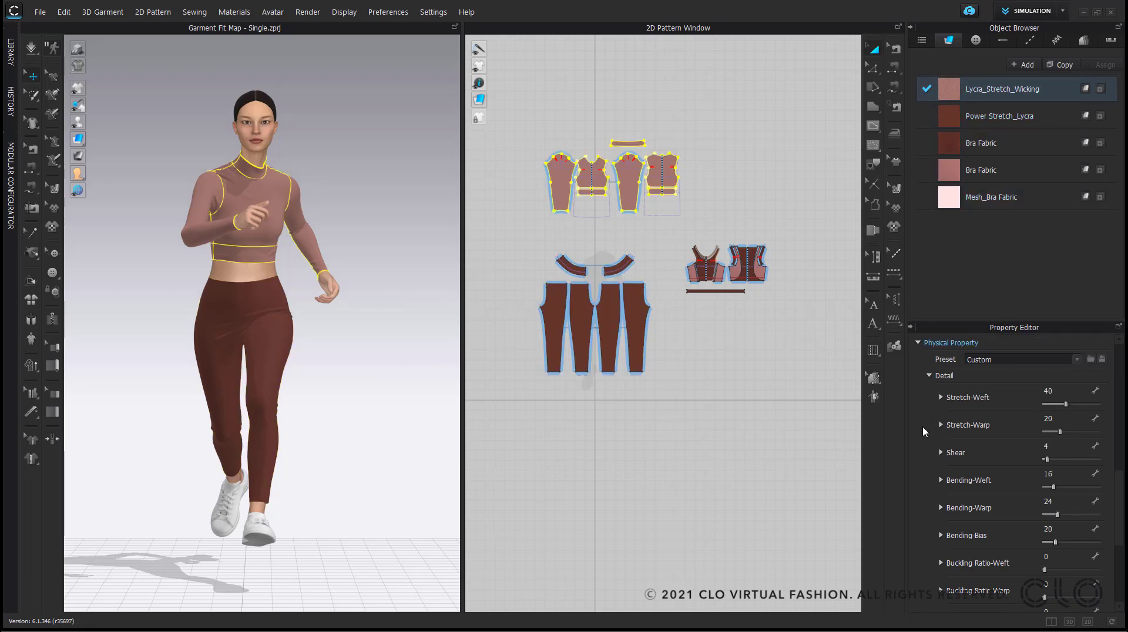
- In the Garment Fit Properties, set the stress ranges to 130, 120, 100, 75, 50, 30 and 15 kPa
left_click(394, 15)
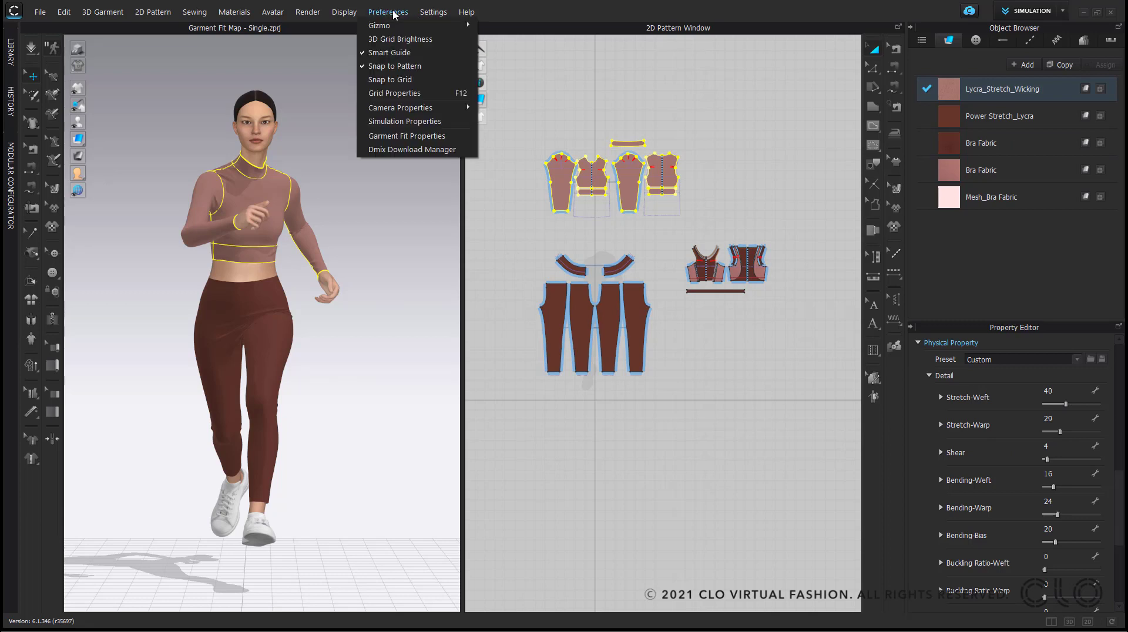
left_click(374, 138)
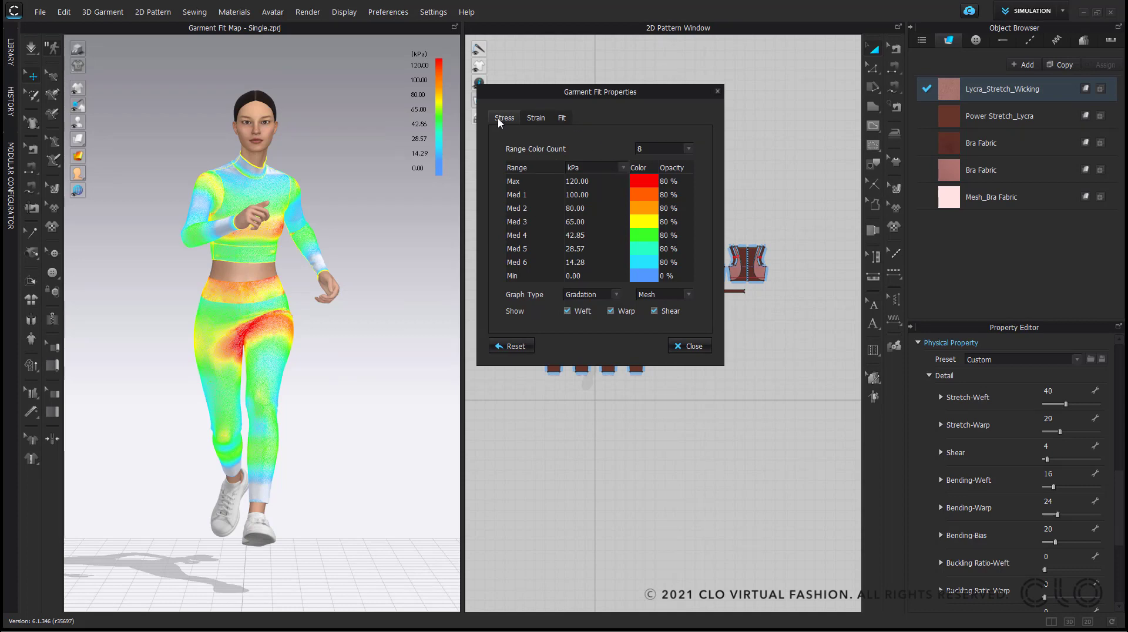
double_click(580, 182)
type("130")
key("Tab")
type("122")
key("Tab")
type("117")
key("Tab")
- Set the upper strain ranges to 130, 125, 117, 113 and 110 %, and the fit range Tight to 110 %
left_click(536, 118)
double_click(580, 182)
key("Tab")
type("123")
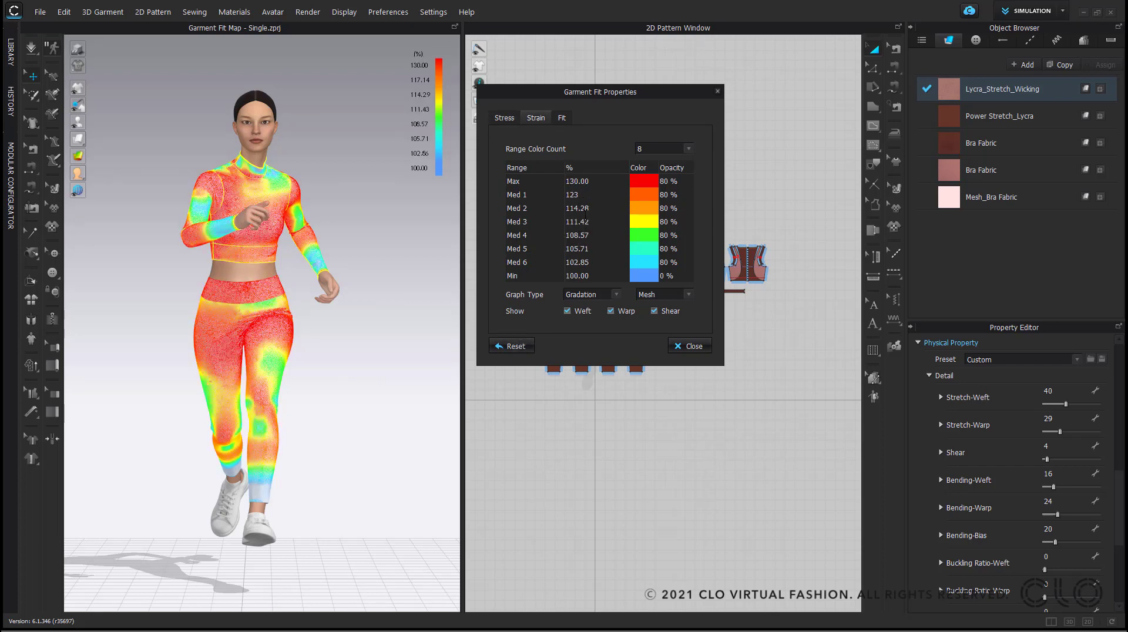
key("Tab")
key("Tab")
type("113")
key("Tab")
left_click(562, 117)
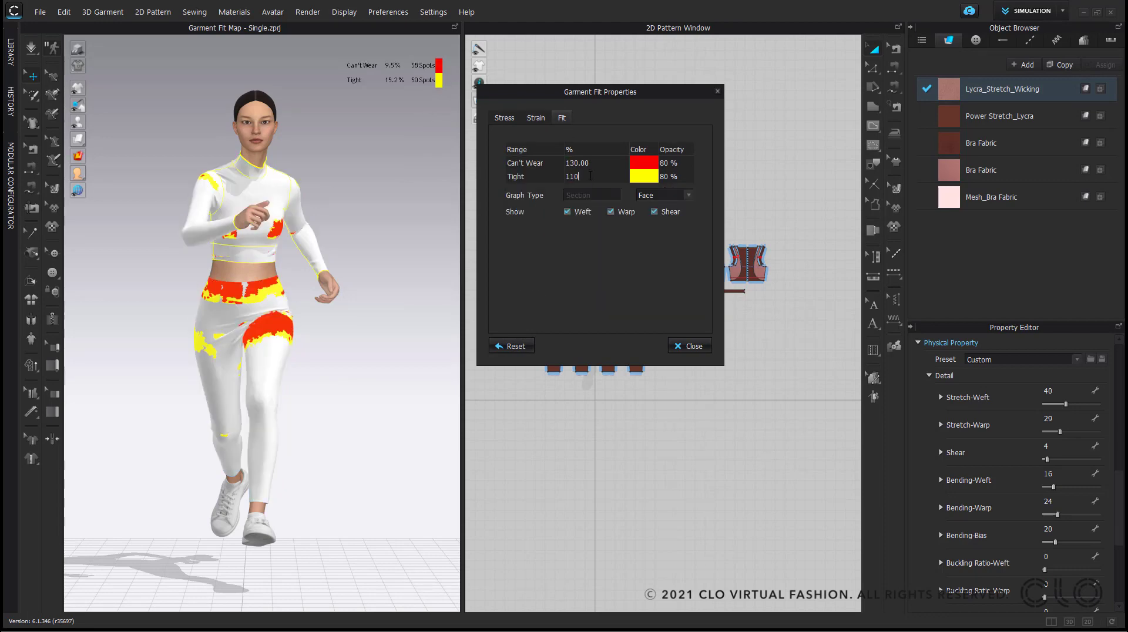
left_click(690, 346)
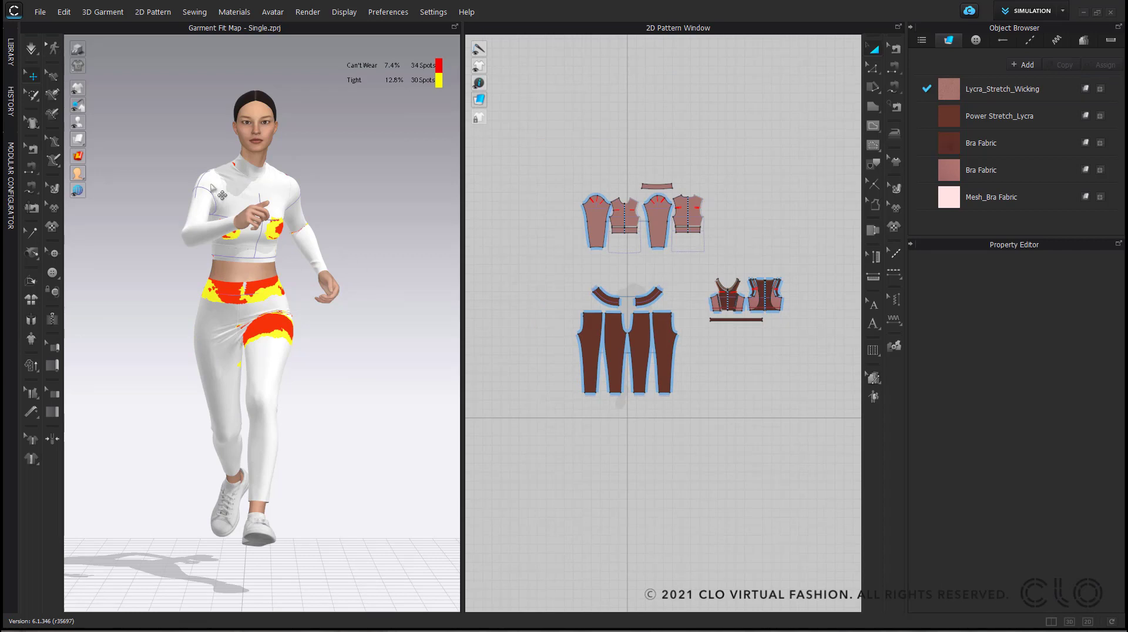
- Show the stress map on the garment and examine the pressure on the running avatar from the front
mouse_move(92, 154)
left_click(95, 157)
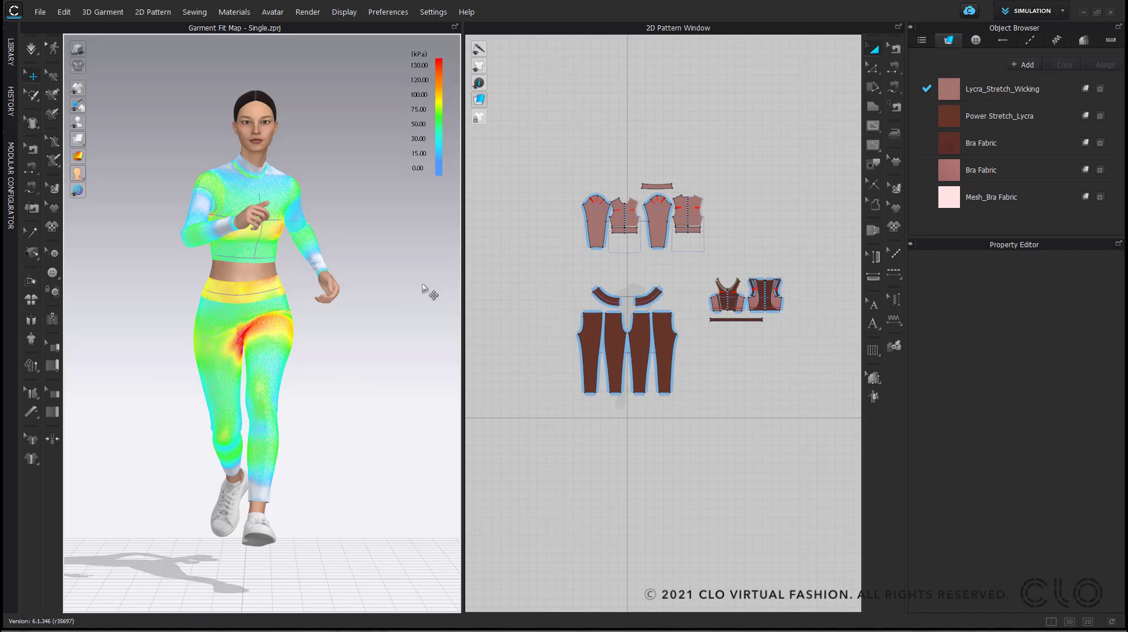
right_click_drag(433, 294, 259, 333)
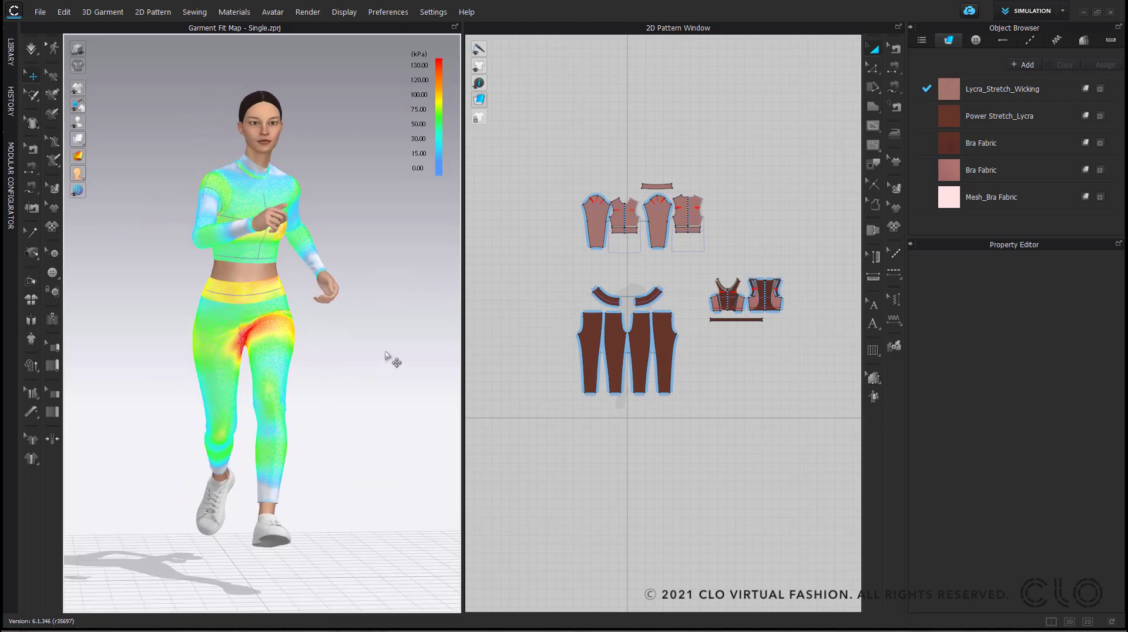
right_click_drag(372, 365, 390, 345)
- Show the strain map and check the strain on the raised thigh, the leggings' waistband and the top's front
left_click_drag(78, 156, 116, 162)
mouse_move(351, 355)
right_mouse_down()
mouse_move(145, 351)
mouse_move(366, 350)
mouse_move(352, 348)
right_mouse_up()
left_click(282, 329)
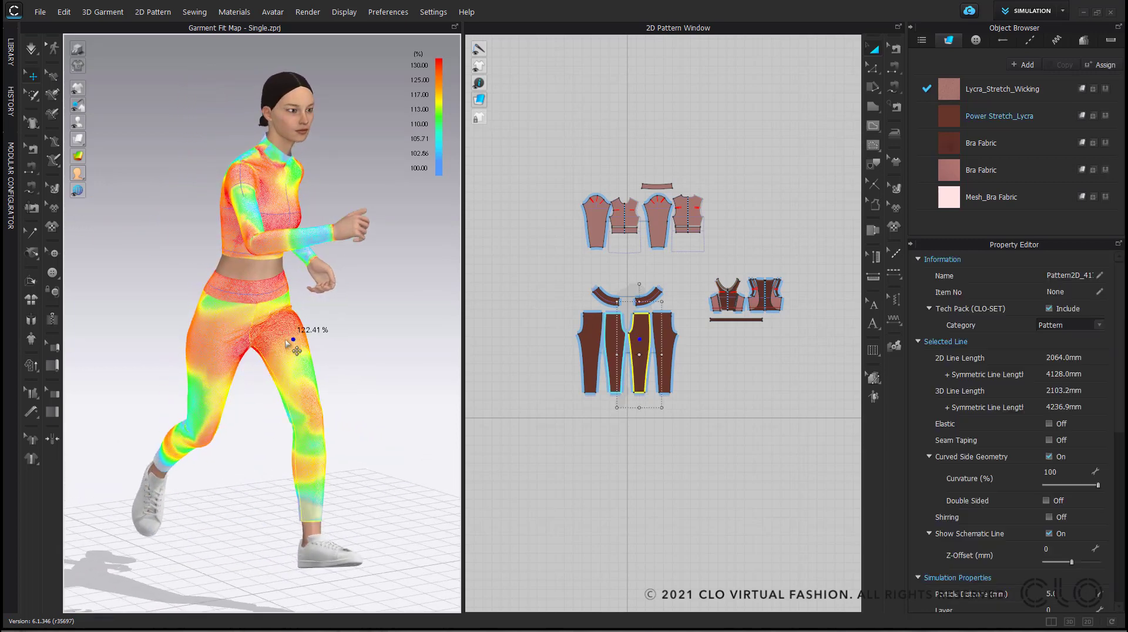
left_click(227, 287)
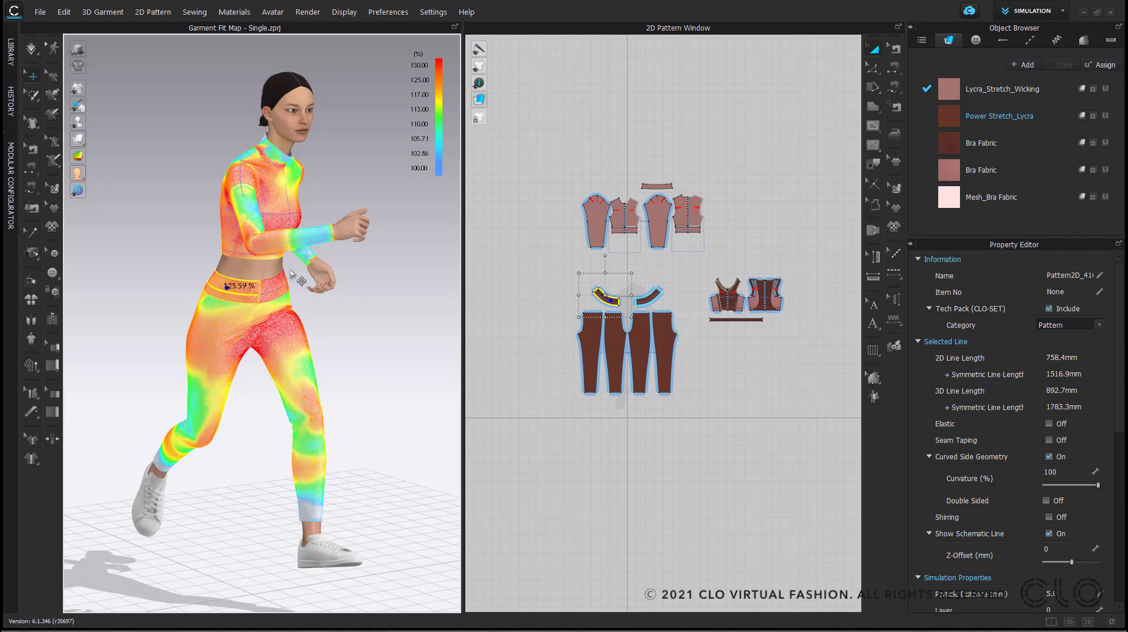
left_click(272, 209)
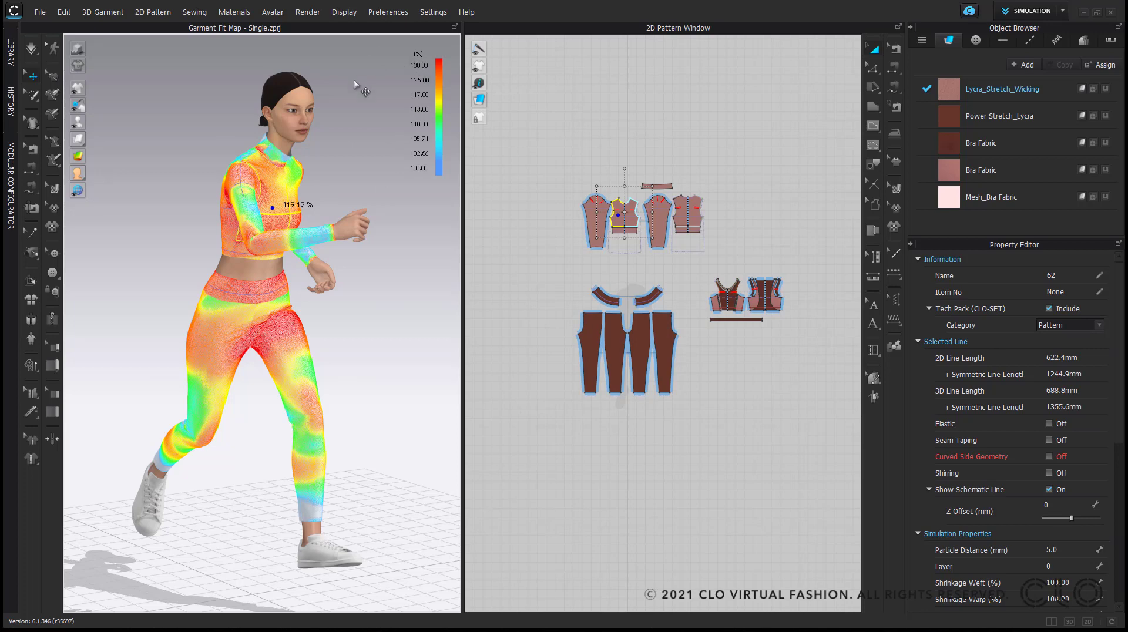
- Compare the stress map, strain map and fit map of the garment in the running pose
right_click_drag(423, 327, 388, 320)
left_click_drag(77, 155, 111, 157)
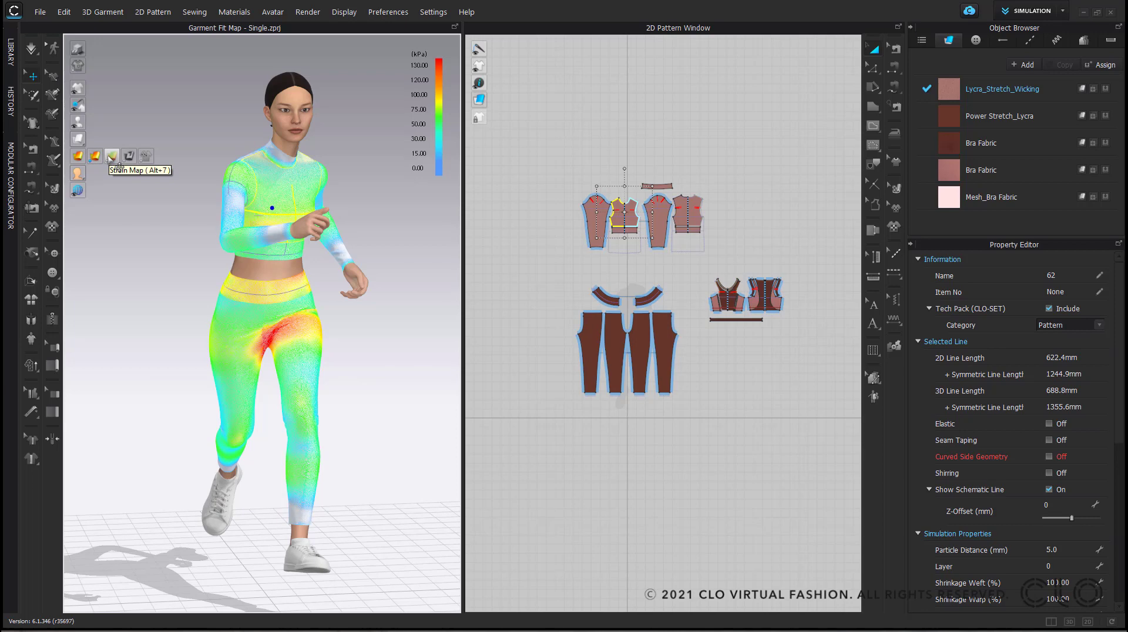
left_click(111, 156)
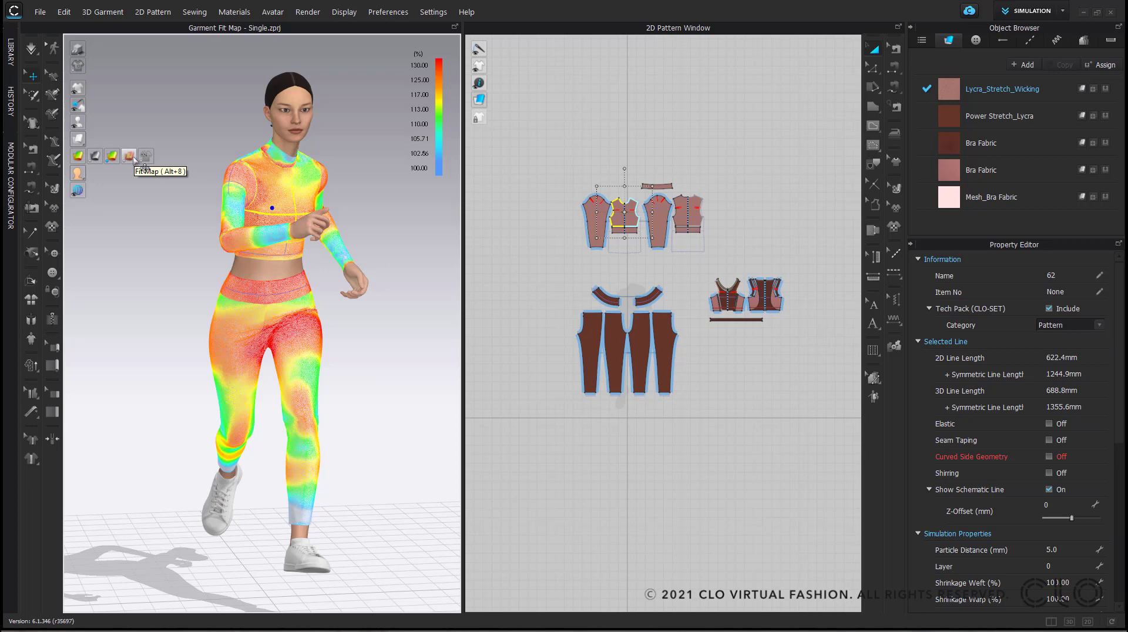
left_click(131, 157)
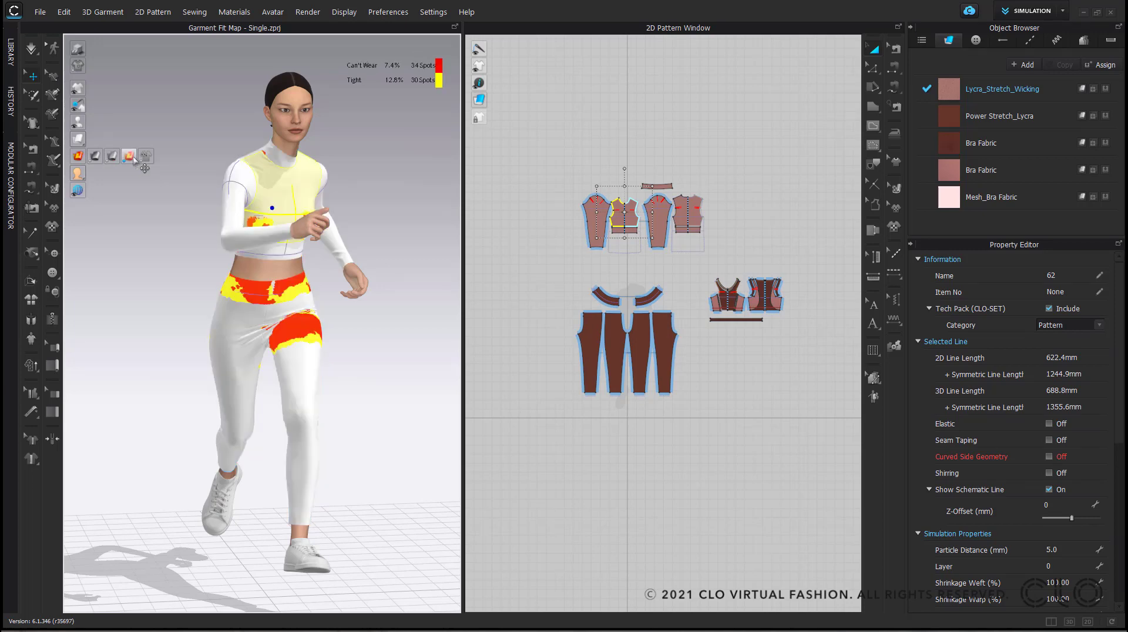
- Examine the fit map's Can't Wear and Tight areas on the chest, waistband and thighs from both sides and close up
mouse_move(413, 379)
right_mouse_down()
mouse_move(288, 369)
mouse_move(423, 370)
right_mouse_up()
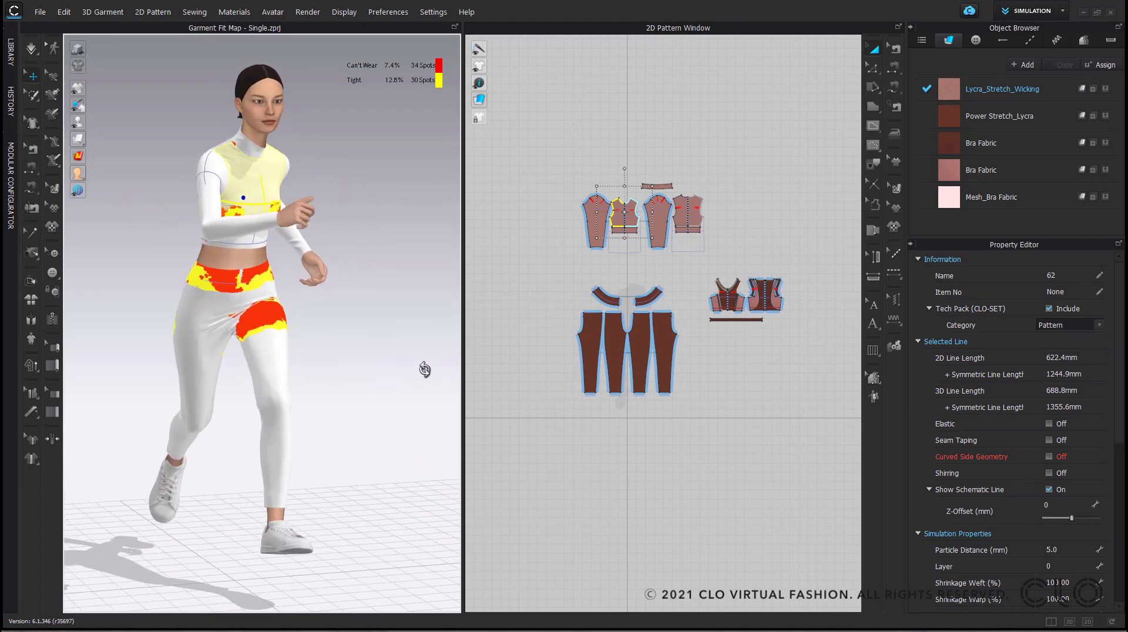
mouse_move(319, 322)
right_mouse_down()
mouse_move(335, 330)
mouse_move(325, 322)
right_mouse_up()
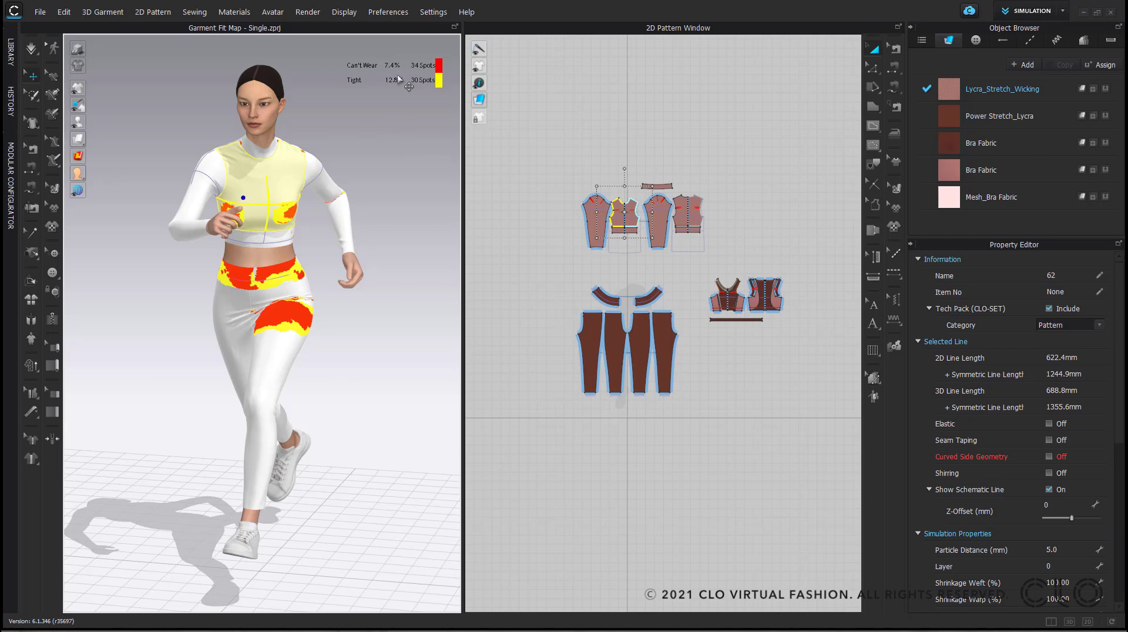
right_click_drag(305, 351, 335, 340)
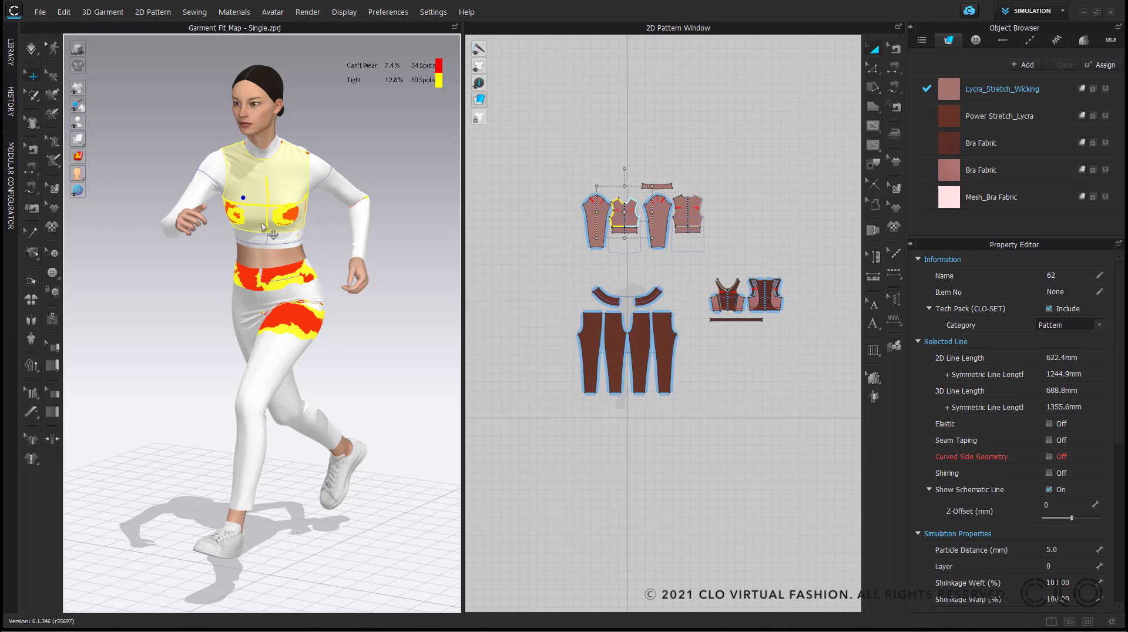
right_click_drag(210, 369, 308, 358)
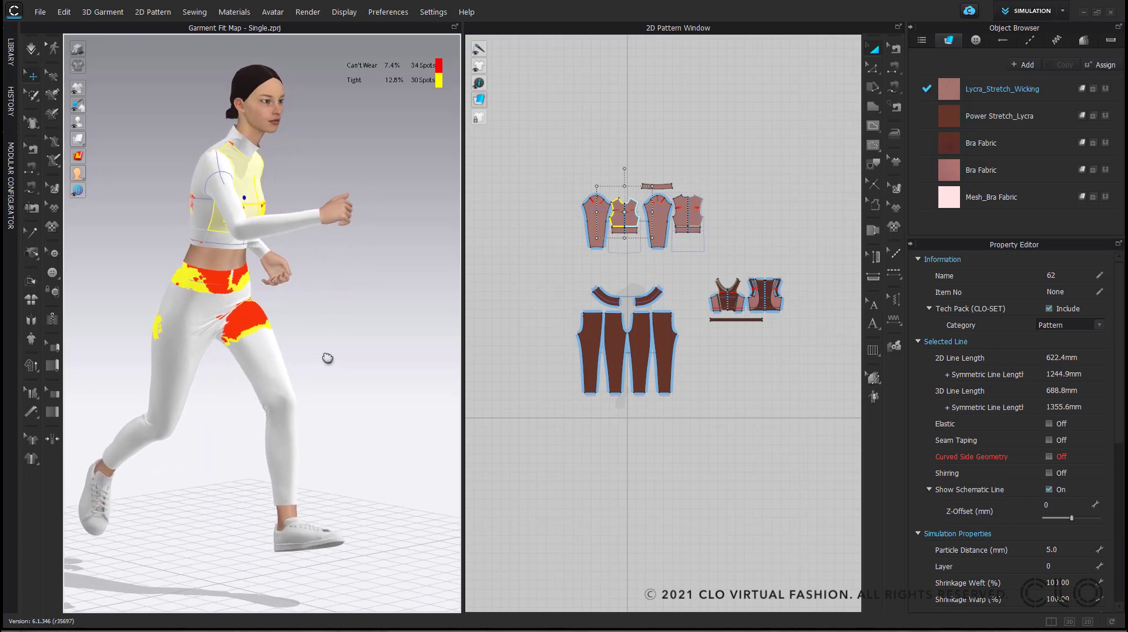
middle_click_drag(323, 360, 361, 347)
right_click_drag(361, 348, 329, 340)
scroll(308, 337, "up", 5)
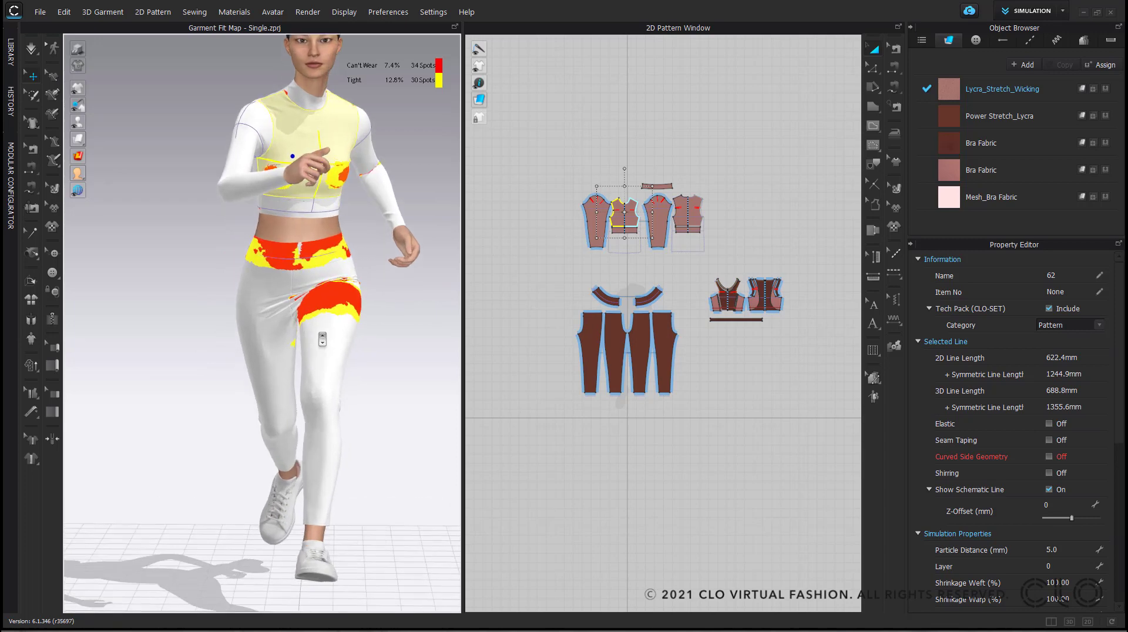
middle_click_drag(308, 337, 264, 336)
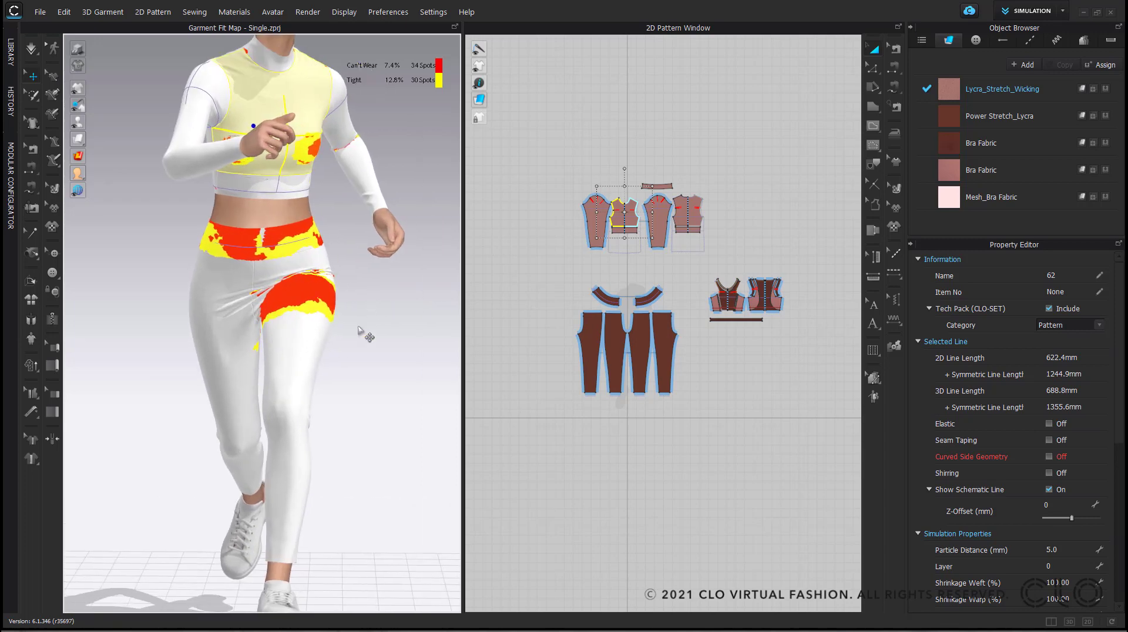
right_click_drag(296, 369, 235, 320)
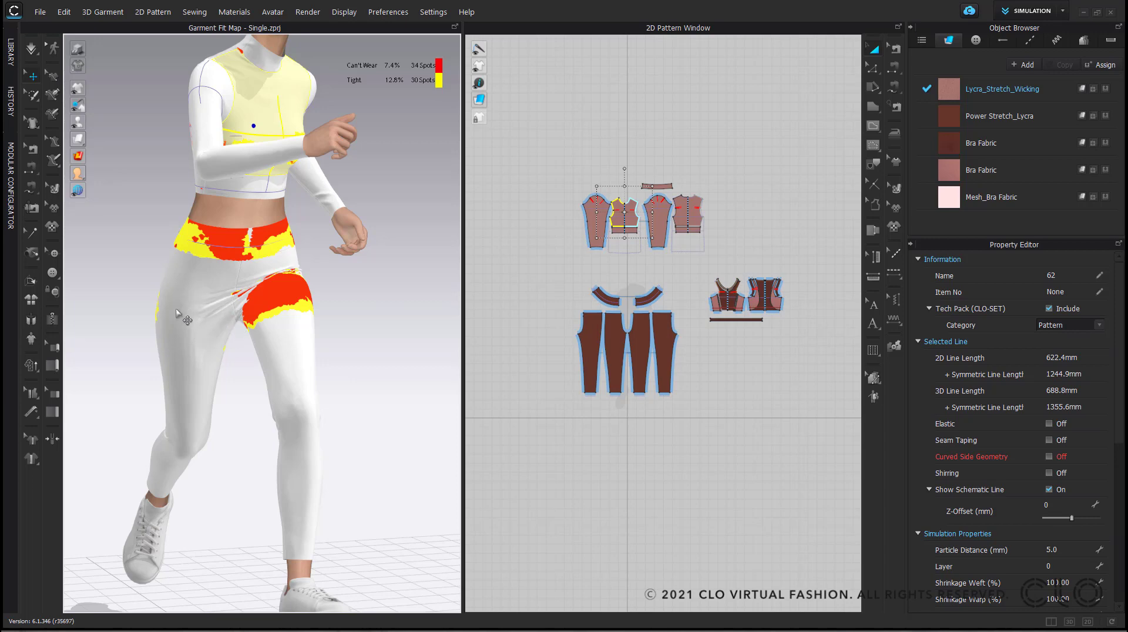
right_click_drag(365, 353, 235, 351)
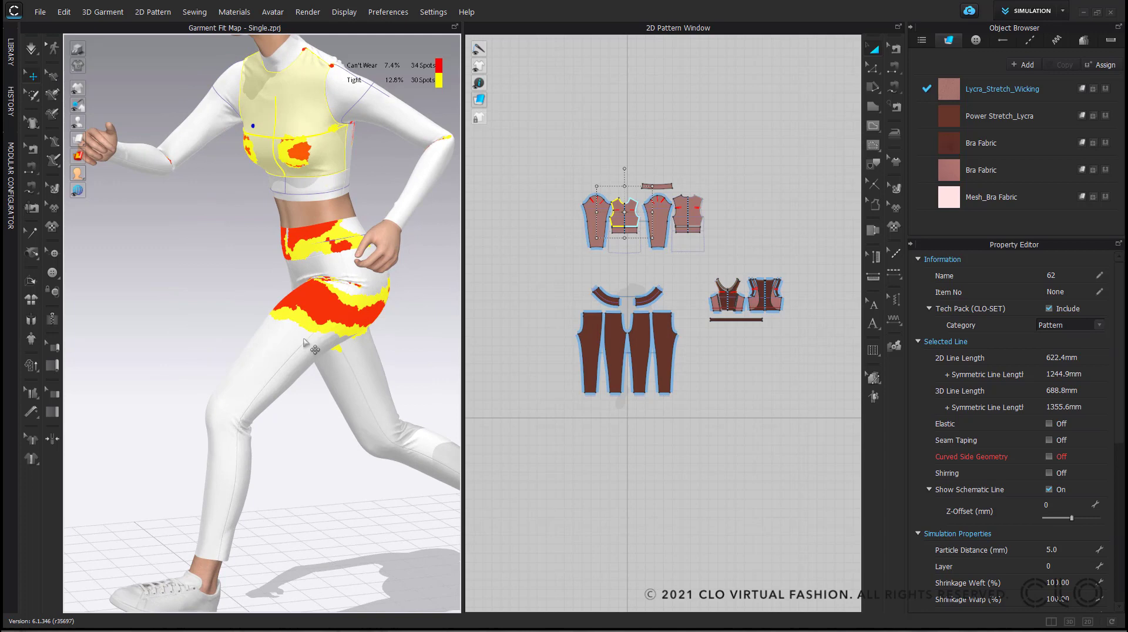
right_click_drag(299, 330, 444, 322)
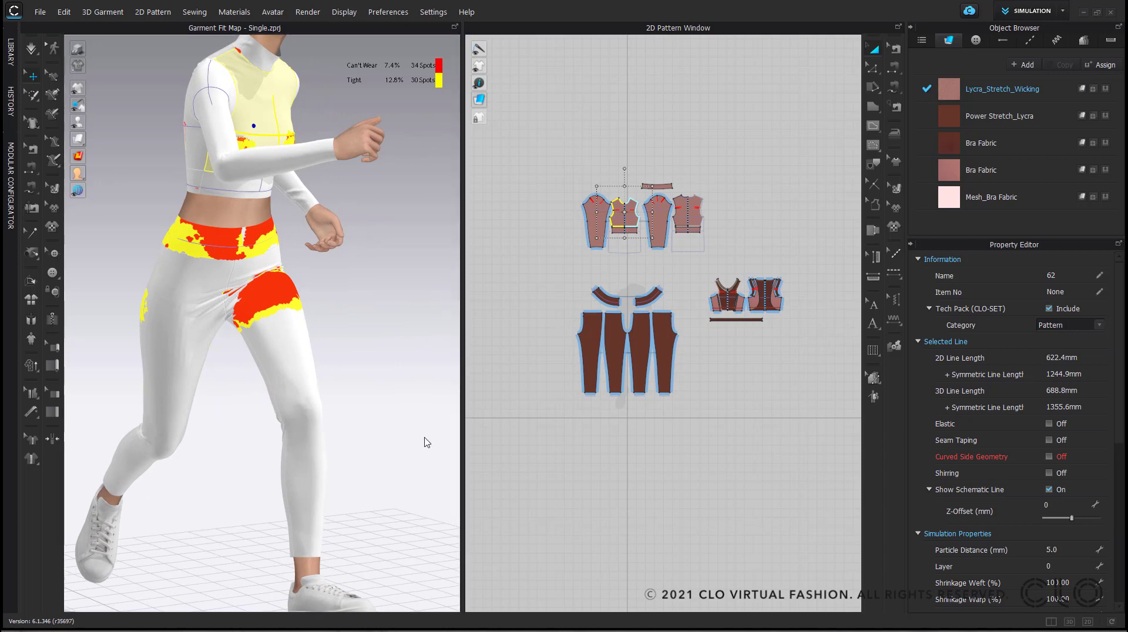
- Apply the FV2_03_Attention.pos pose from the library to the avatar
left_click(10, 52)
left_click(34, 88)
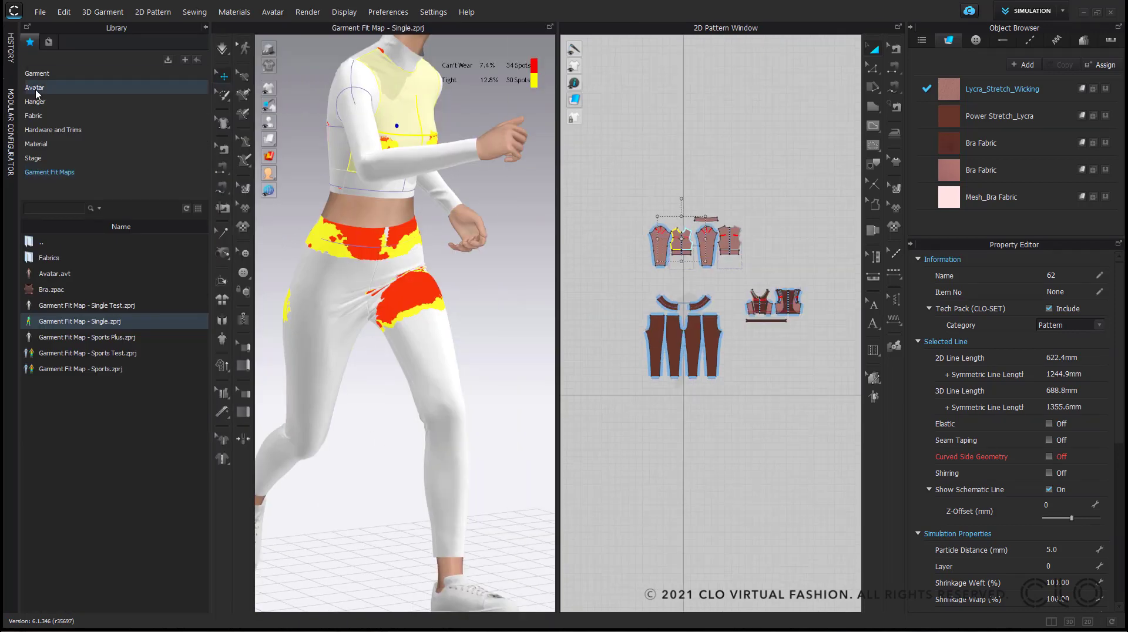
double_click(61, 274)
double_click(62, 328)
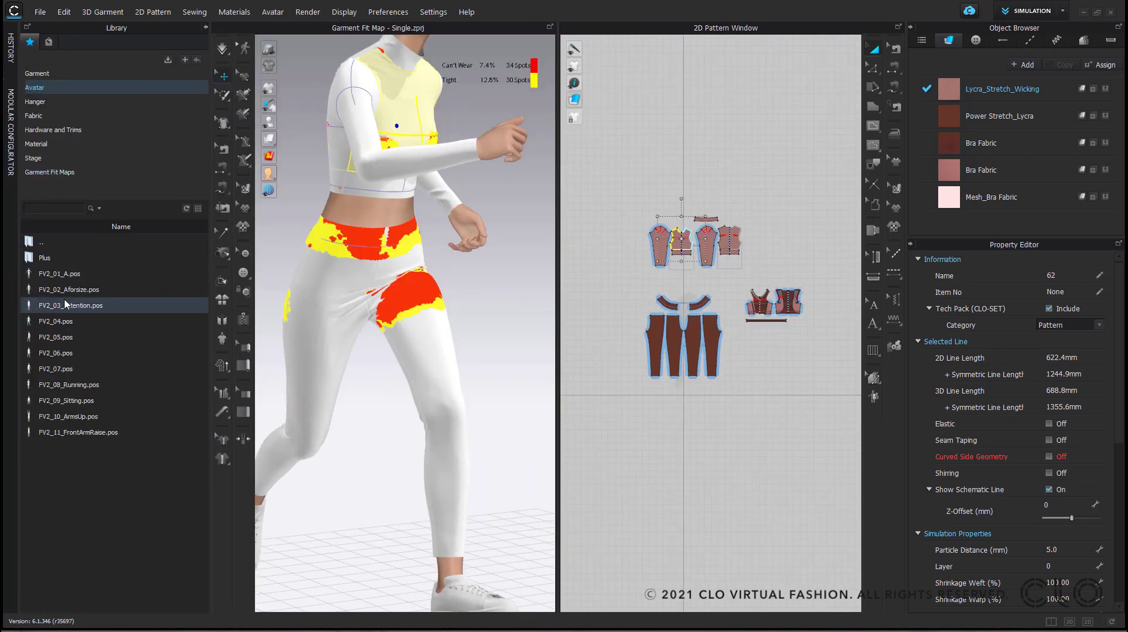
double_click(69, 305)
left_click(569, 356)
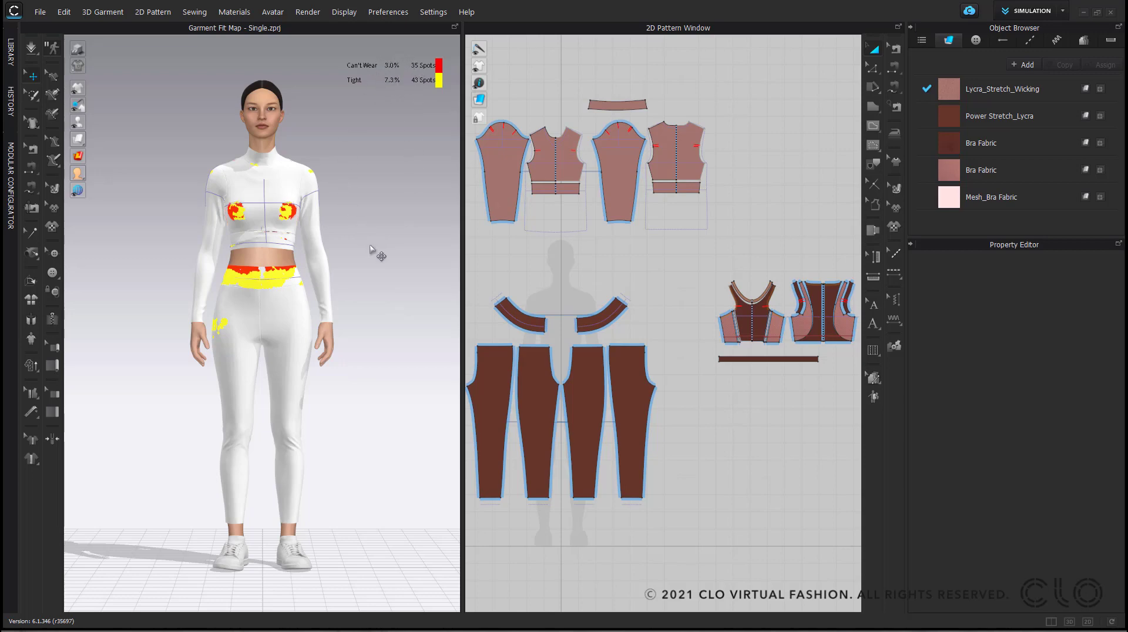
- Show the stress map and then the strain map on the standing avatar's garment for comparison
mouse_move(418, 341)
right_mouse_down()
mouse_move(151, 335)
mouse_move(404, 341)
mouse_move(411, 325)
right_mouse_up()
mouse_move(81, 158)
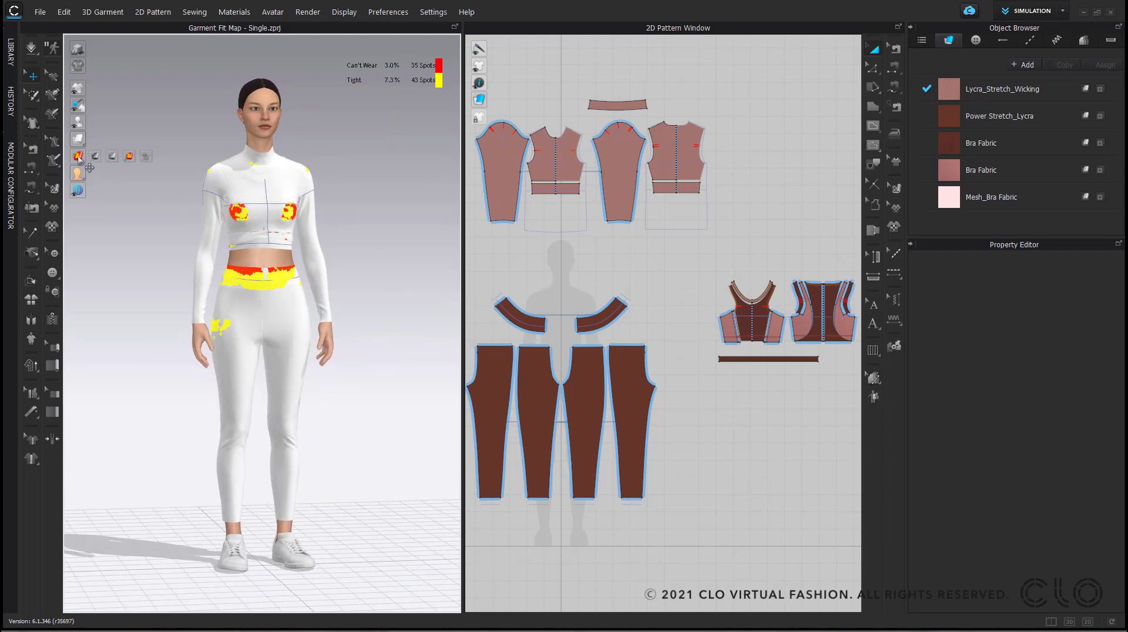
left_click(94, 156)
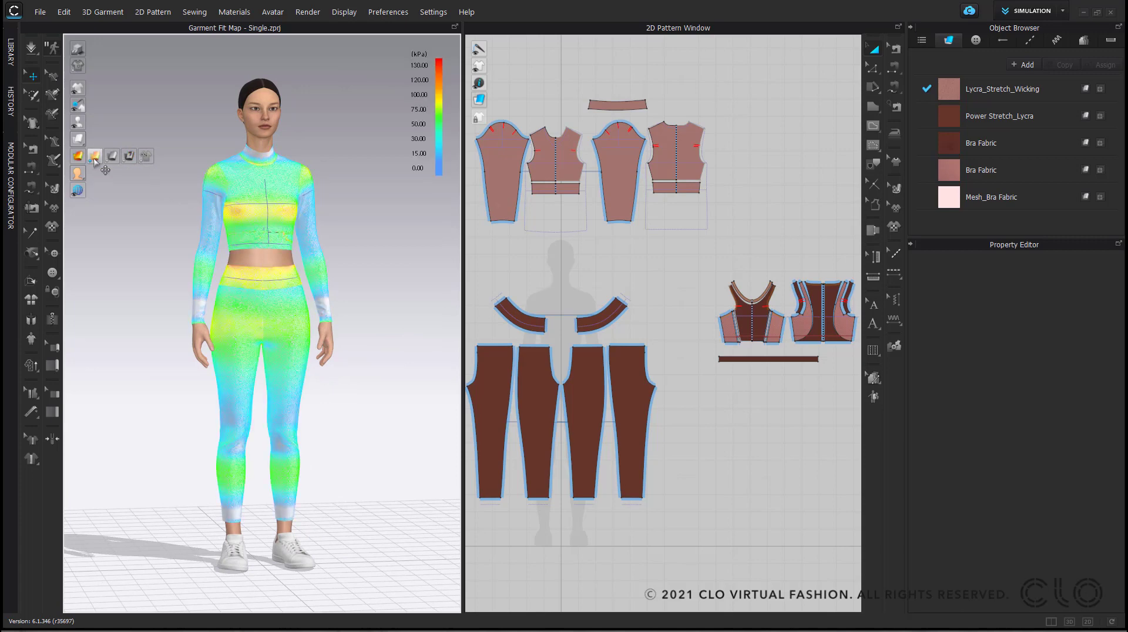
left_click(110, 157)
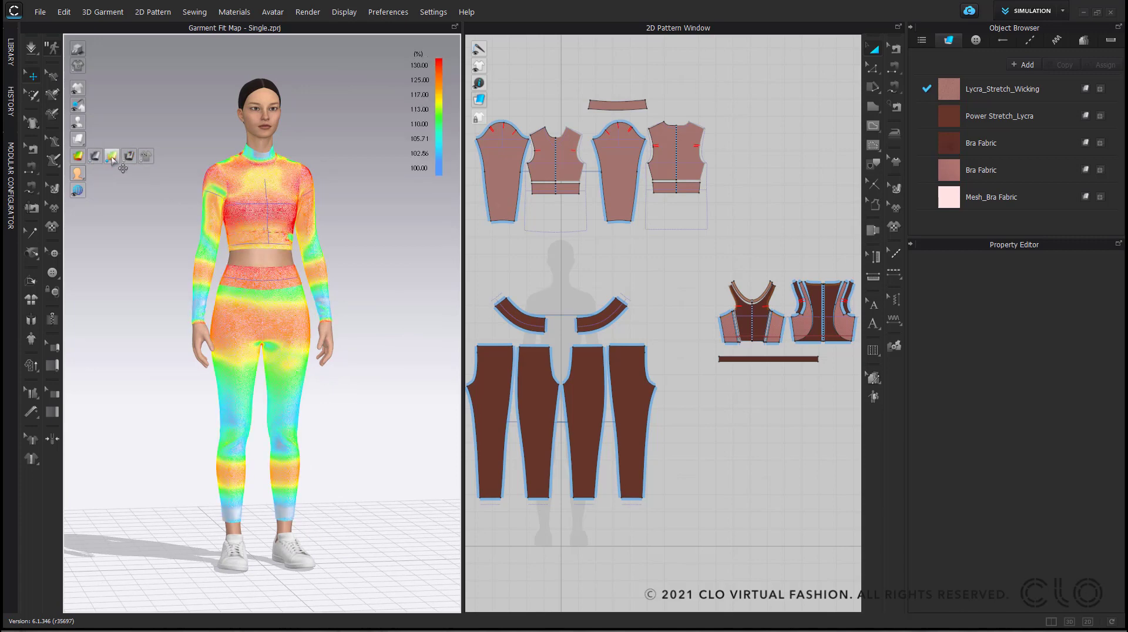
mouse_move(331, 336)
right_mouse_down()
mouse_move(126, 333)
mouse_move(353, 335)
right_mouse_up()
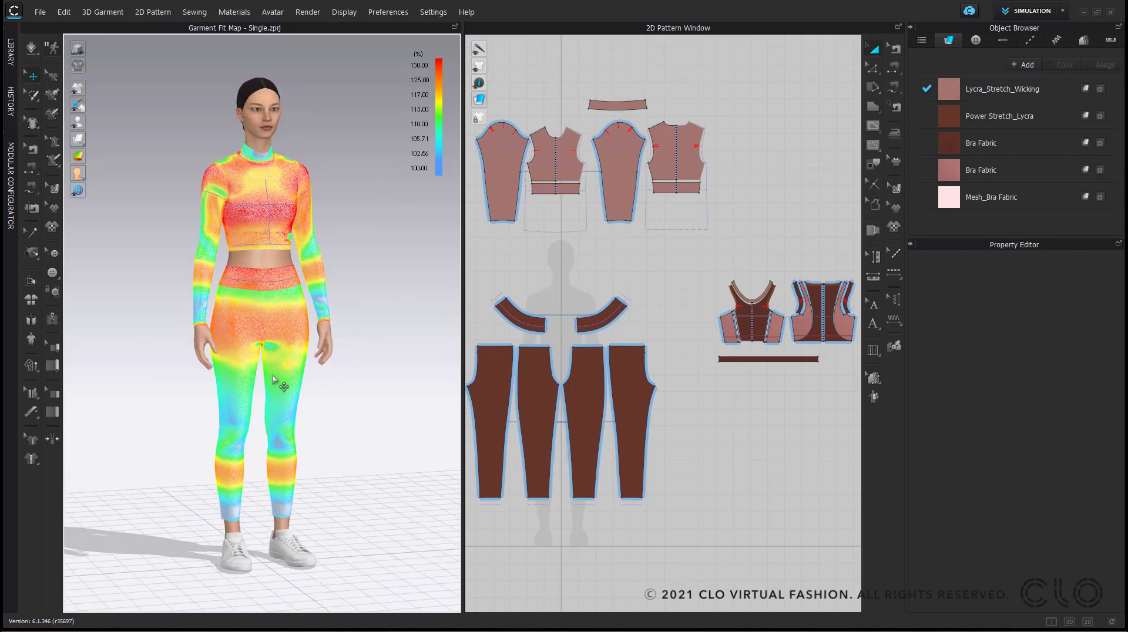
- Turn the avatar to face the front and open the multiview snapshot settings for the strain map
right_click_drag(413, 368, 397, 392)
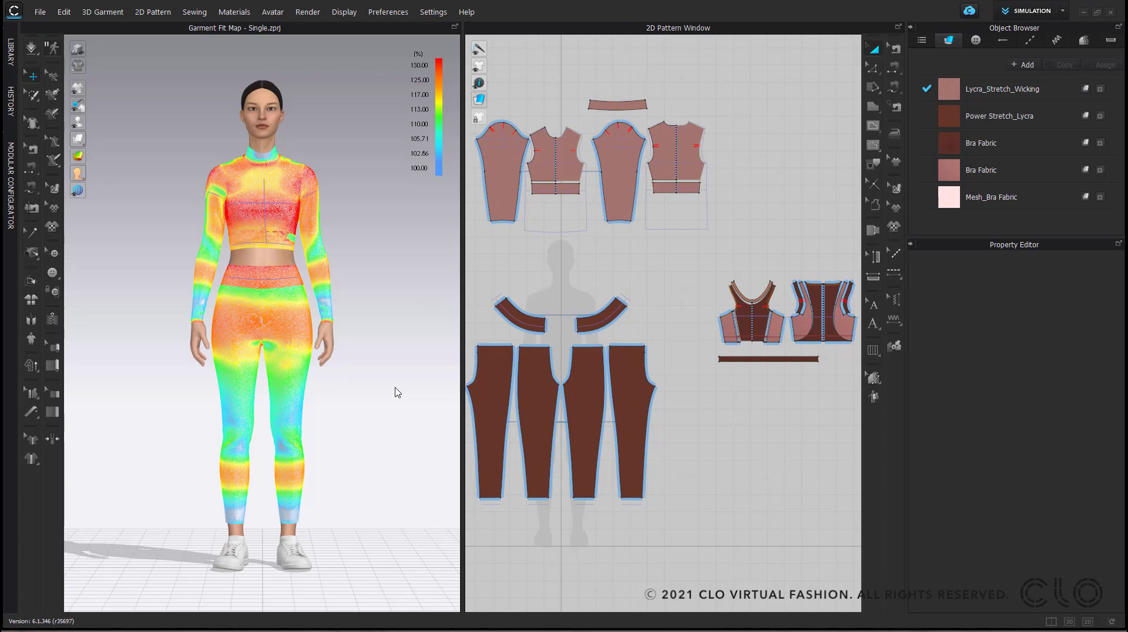
left_click(40, 12)
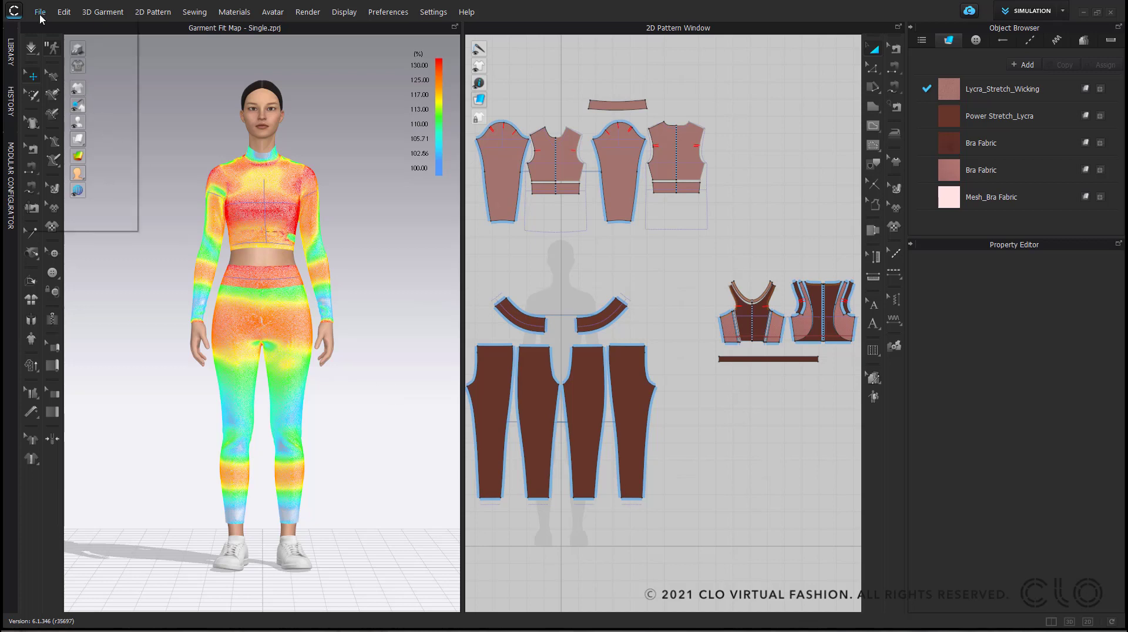
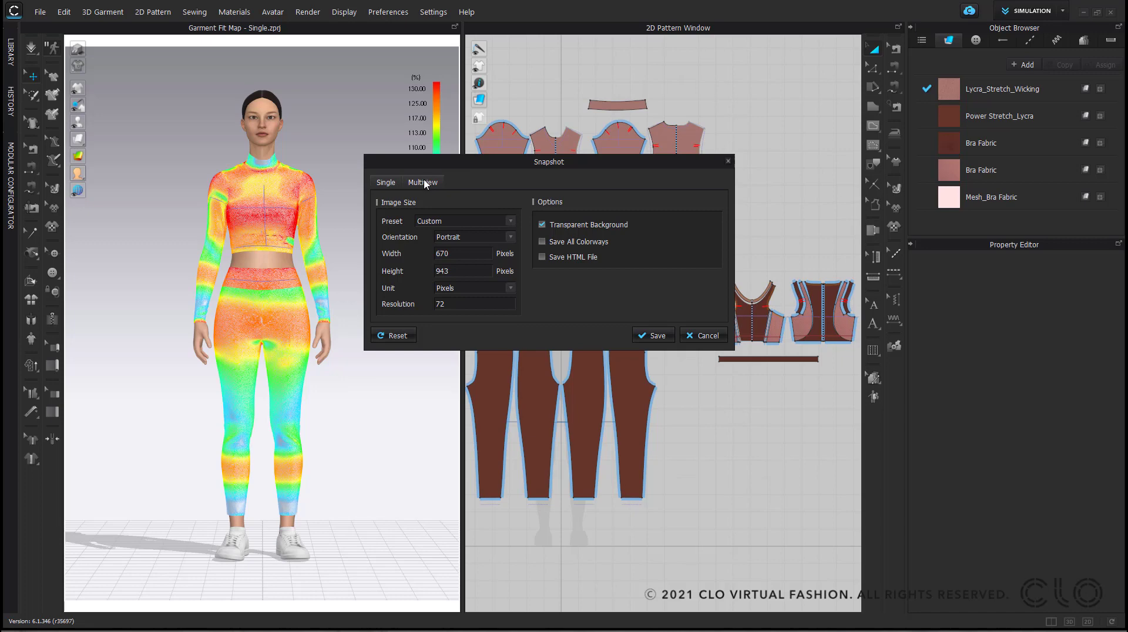
mouse_move(453, 287)
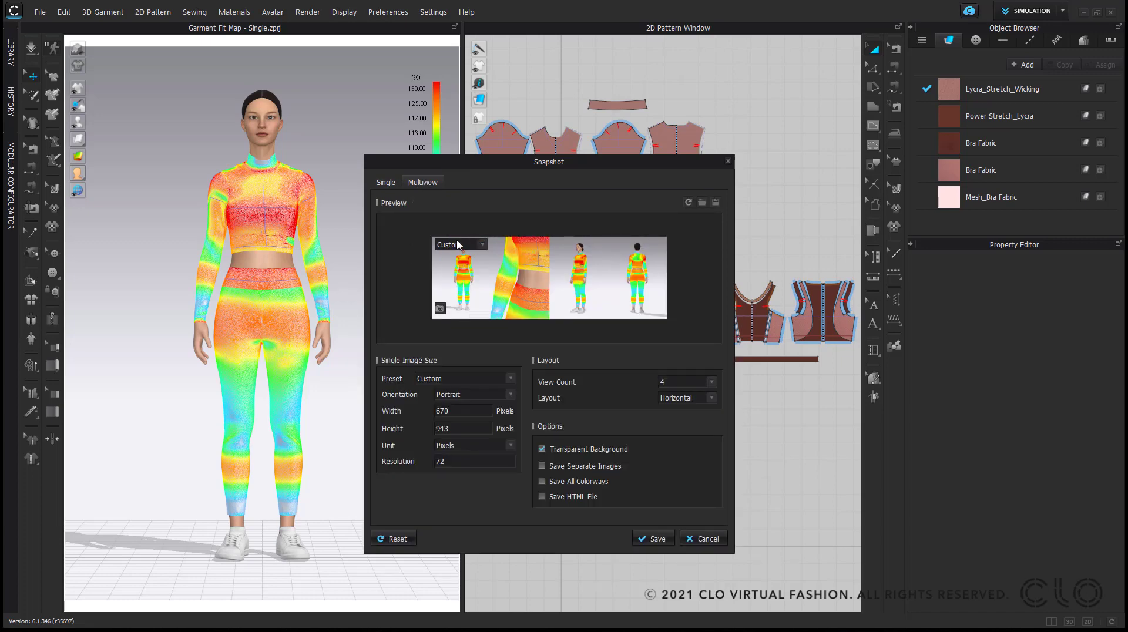
- Capture a close-up of the garment's waist and hips as the first custom view of the multiview snapshot
scroll(270, 243, "up", 10)
scroll(270, 243, "down", 3)
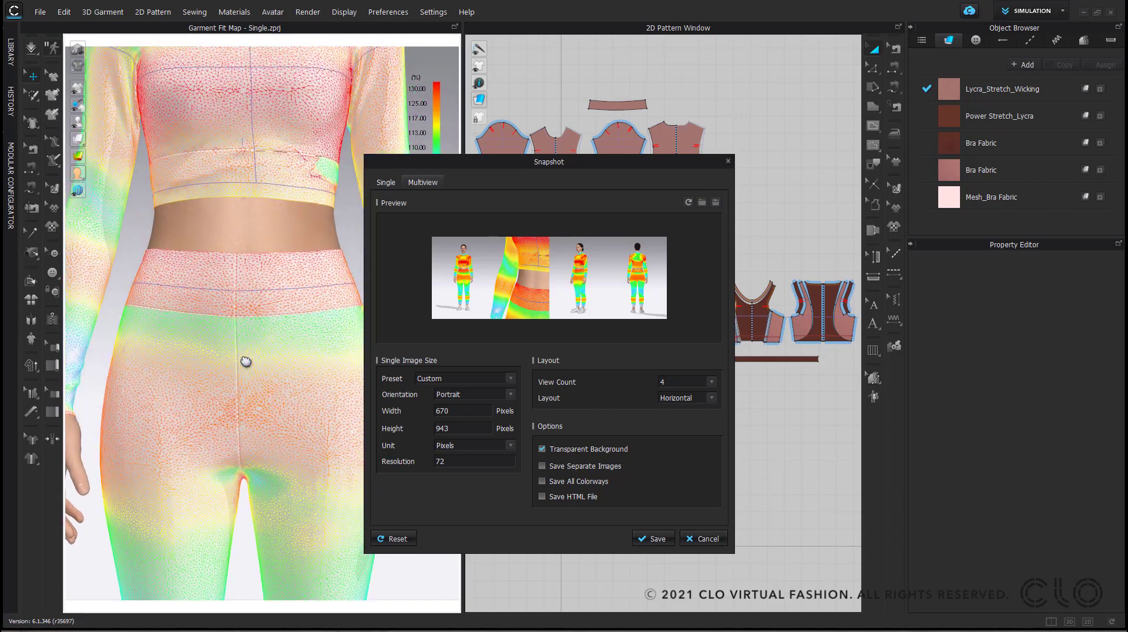
mouse_move(442, 313)
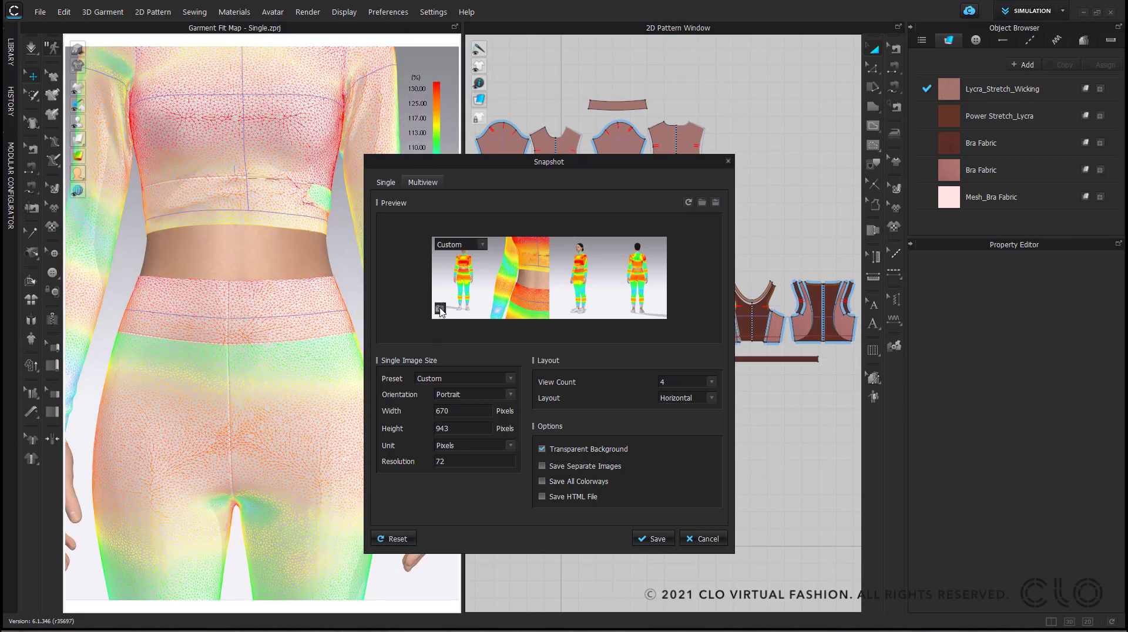
left_click(440, 310)
- Set the second view of the multiview snapshot to Front
mouse_move(542, 247)
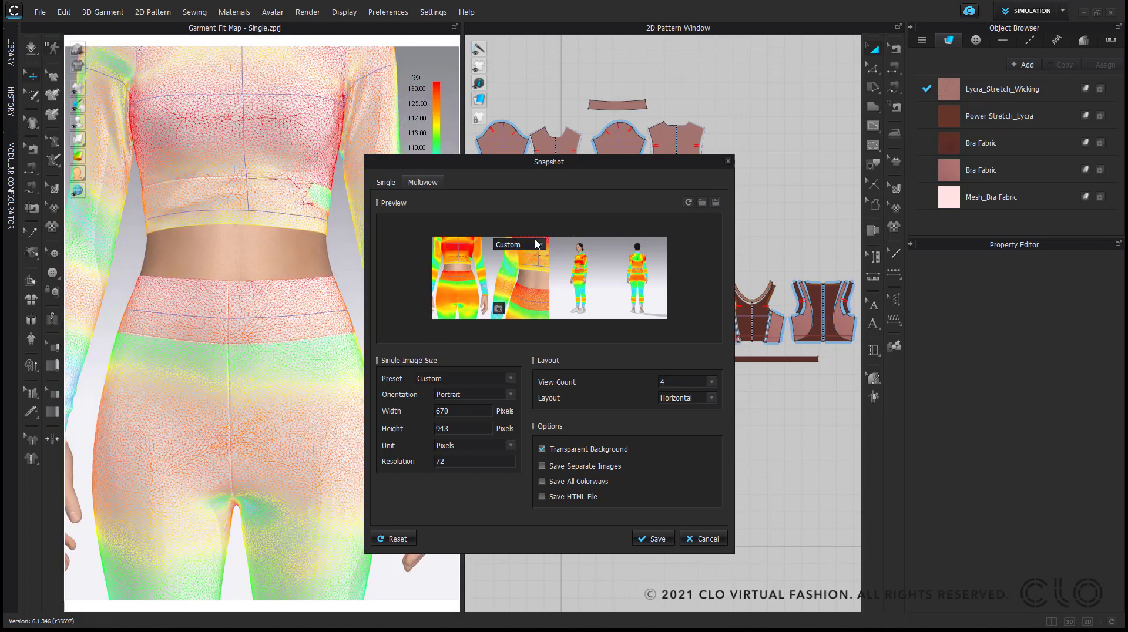
left_click(542, 247)
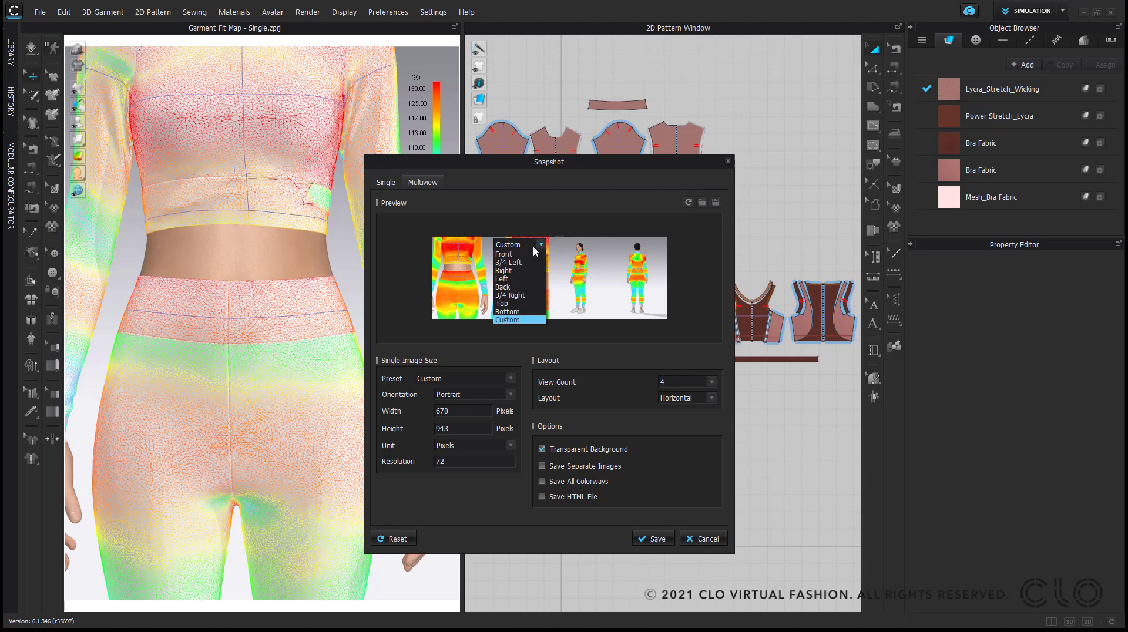
left_click(518, 258)
left_click(600, 244)
left_click(661, 250)
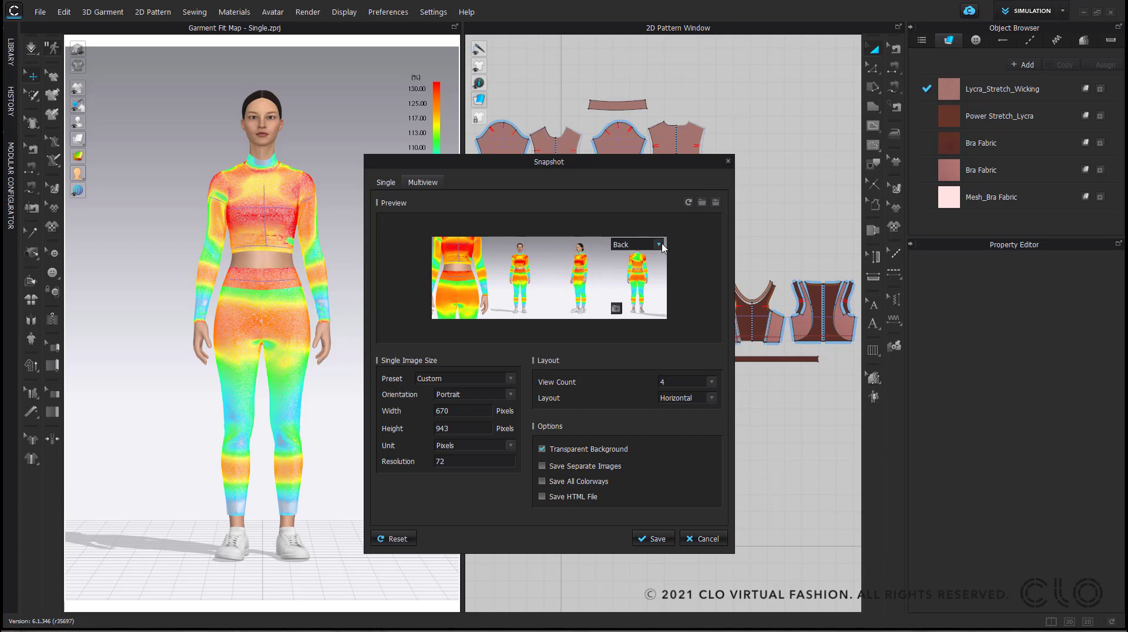
mouse_move(620, 247)
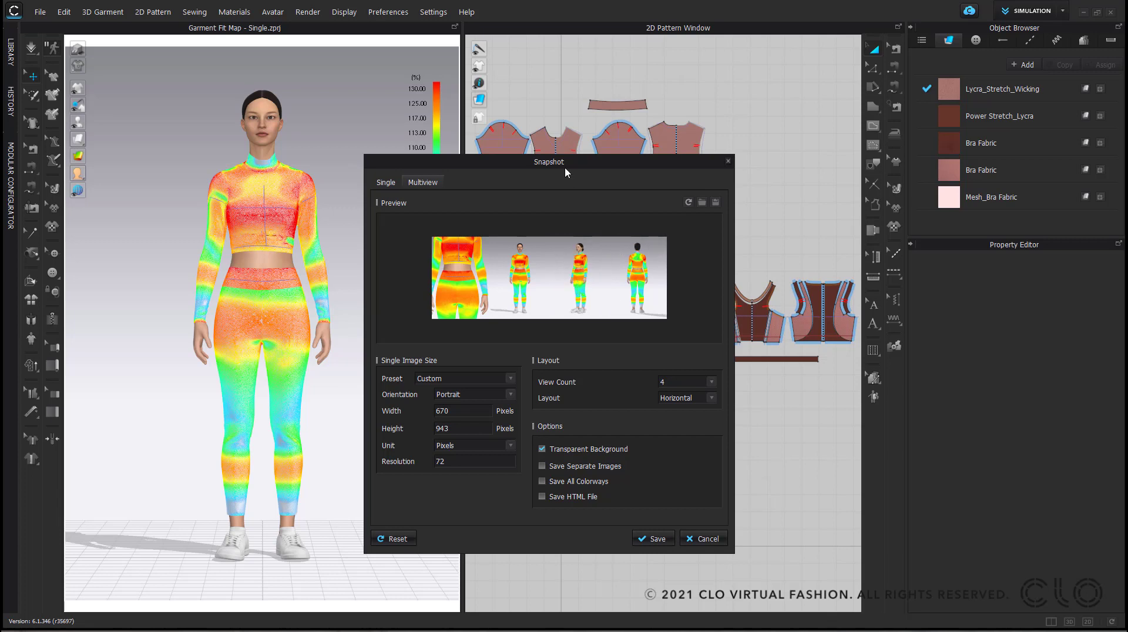
- Save the multiview snapshot with four views in a horizontal layout and a transparent background
left_click_drag(566, 167, 573, 119)
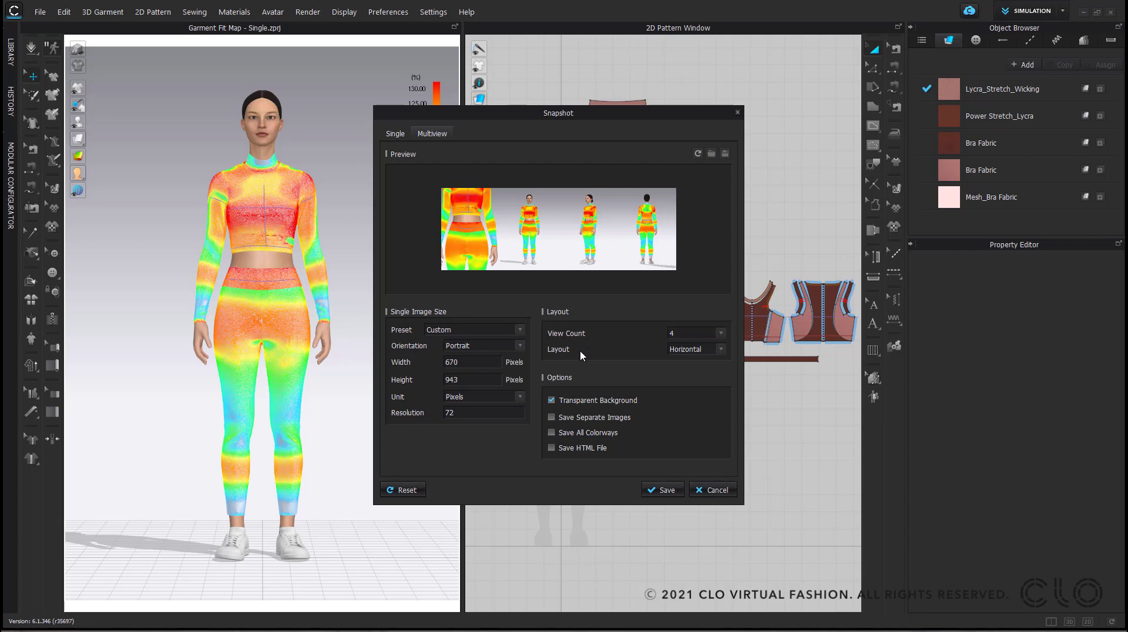
left_click(721, 334)
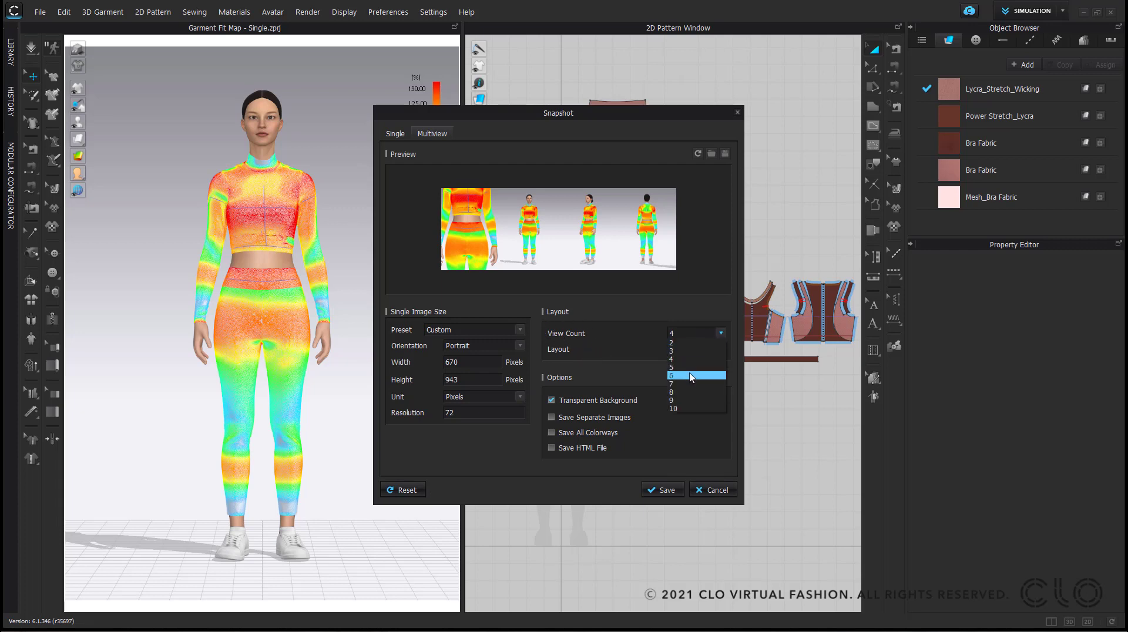
left_click(643, 367)
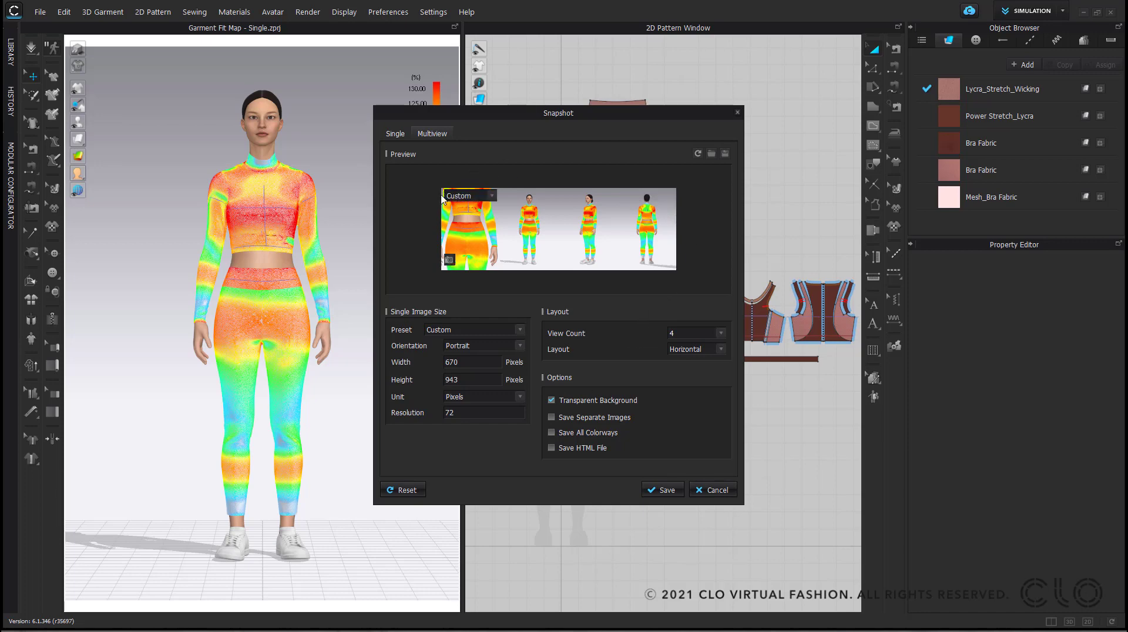
left_click(670, 491)
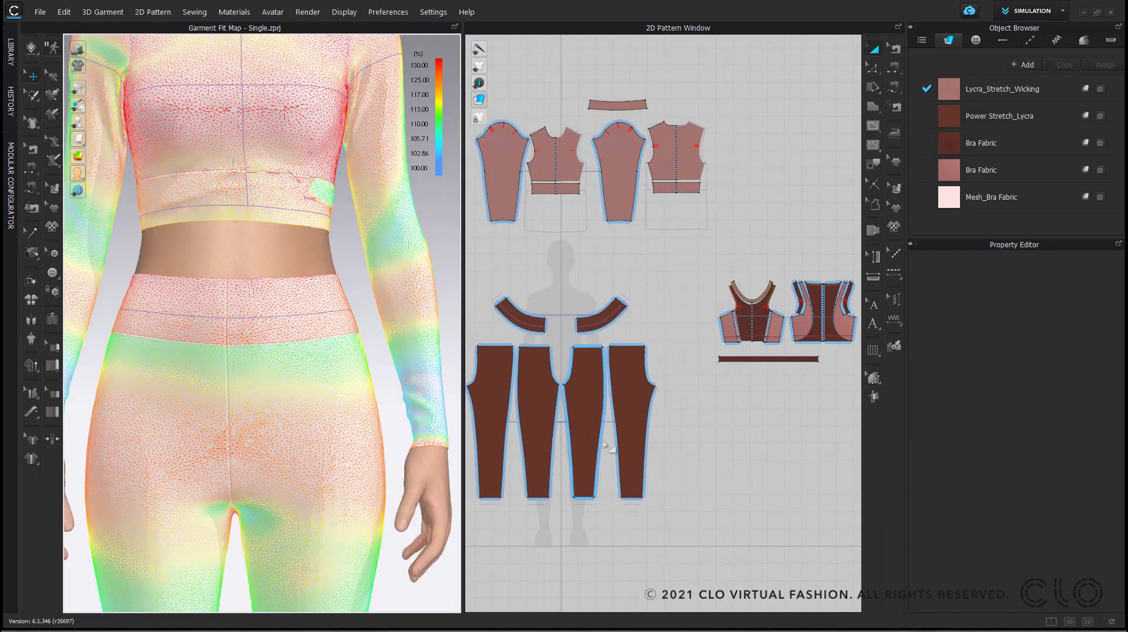